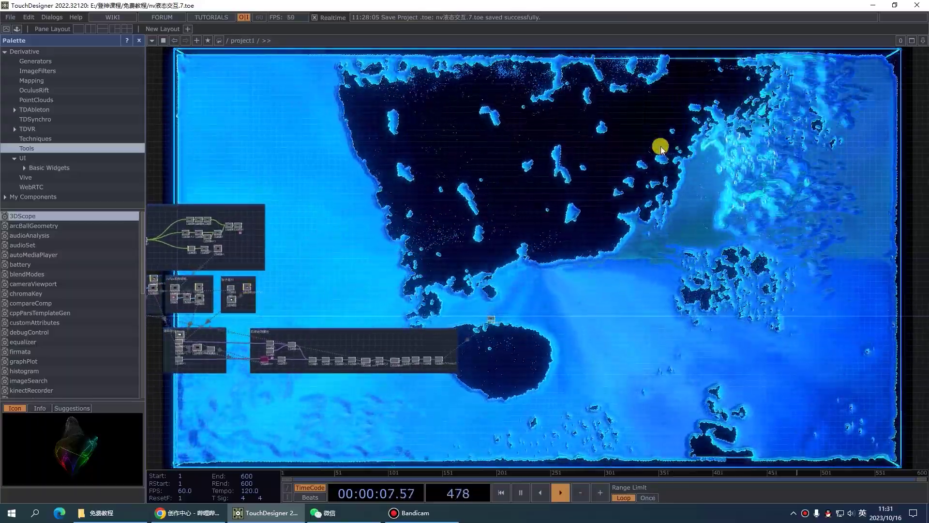
{"action": "left_click_drag", "start_coordinate": [509, 223], "coordinate": [518, 245]}
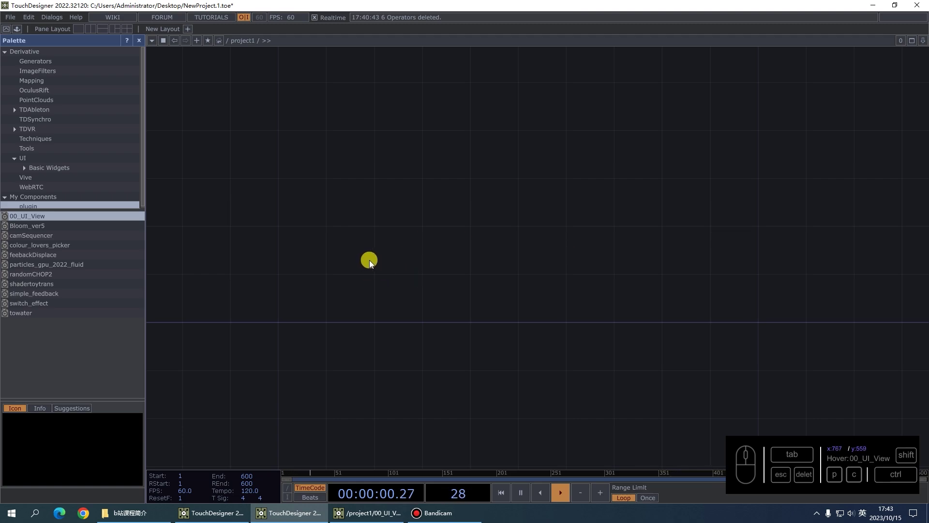
Step: Add a Sphere SOP to the empty project network
{"action": "double_click", "coordinate": [335, 228]}
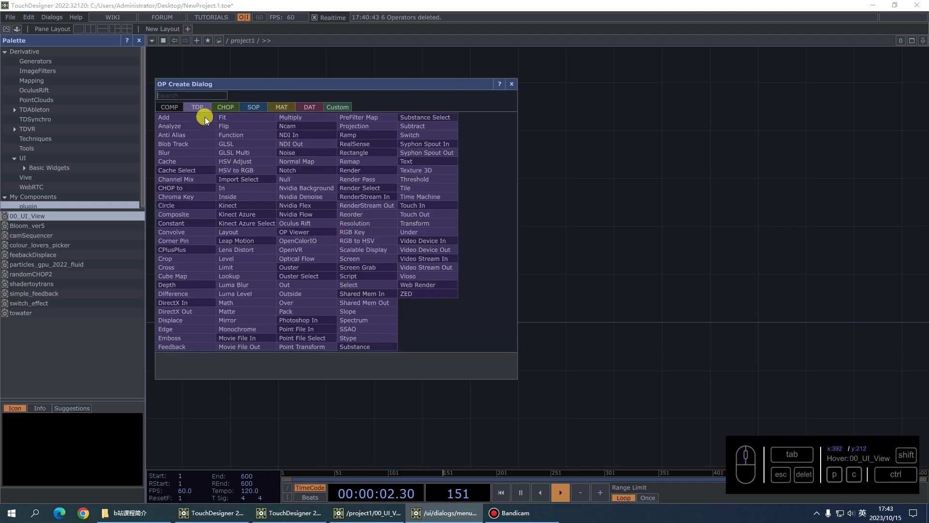
{"action": "left_click", "coordinate": [244, 106]}
{"action": "type", "text": "sp"}
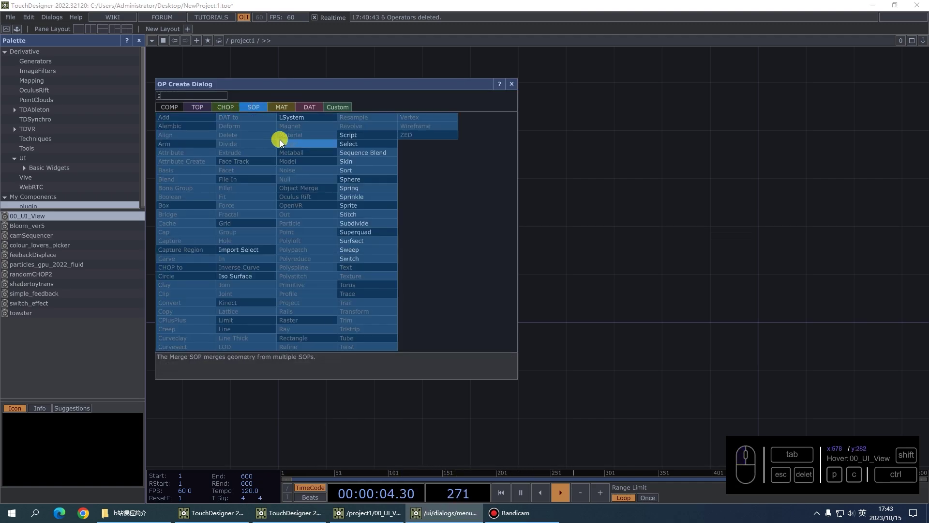
{"action": "left_click", "coordinate": [350, 179]}
{"action": "left_click", "coordinate": [371, 223]}
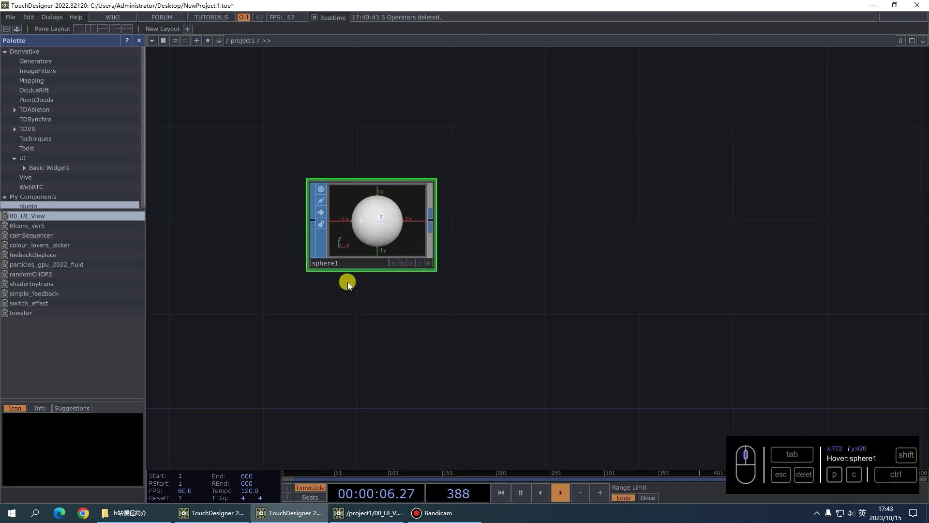
{"action": "left_click_drag", "start_coordinate": [370, 233], "coordinate": [416, 231]}
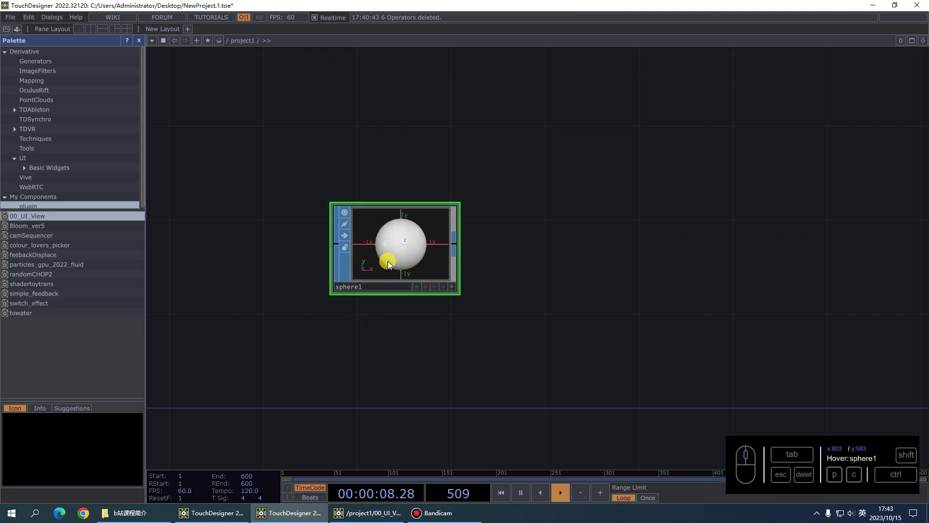
Step: Show the sphere's parameters and change its primitive type to Polygon
{"action": "key", "text": "p"}
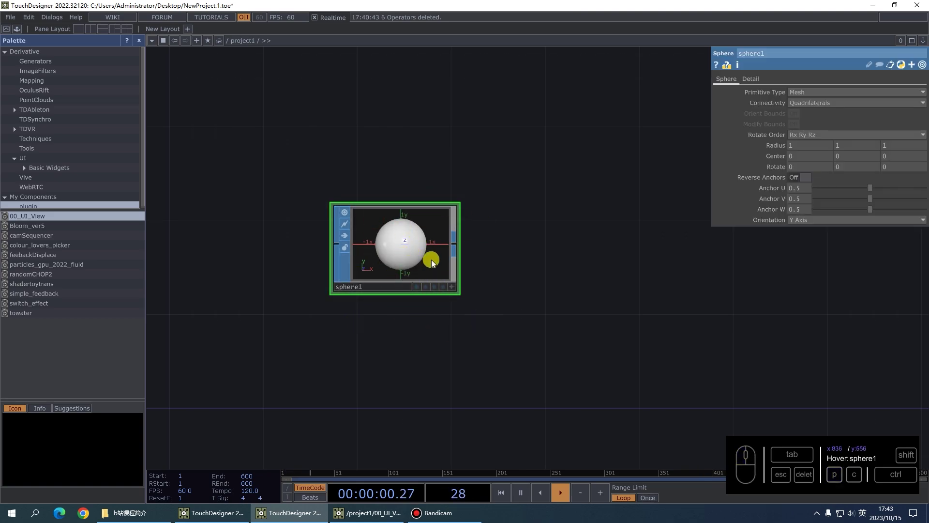
{"action": "scroll", "coordinate": [395, 262], "scroll_direction": "up", "scroll_amount": 2}
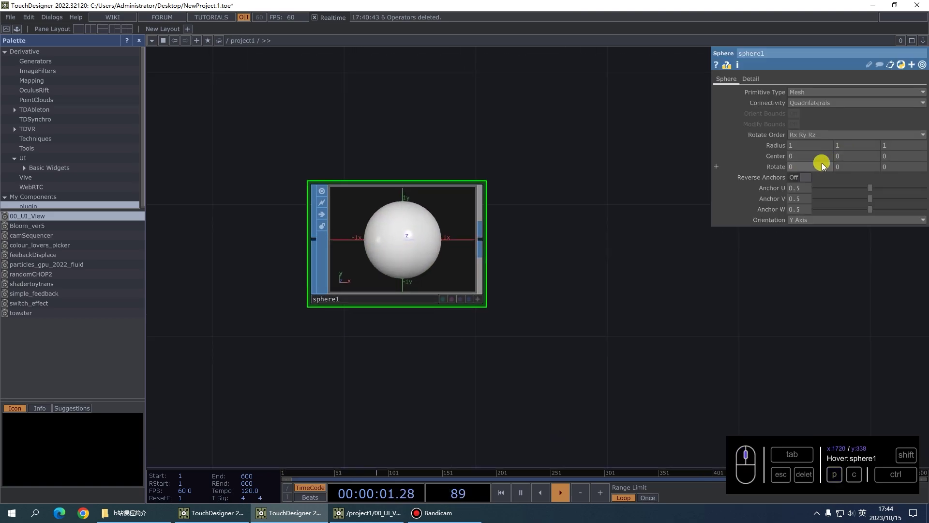
{"action": "left_click", "coordinate": [801, 95]}
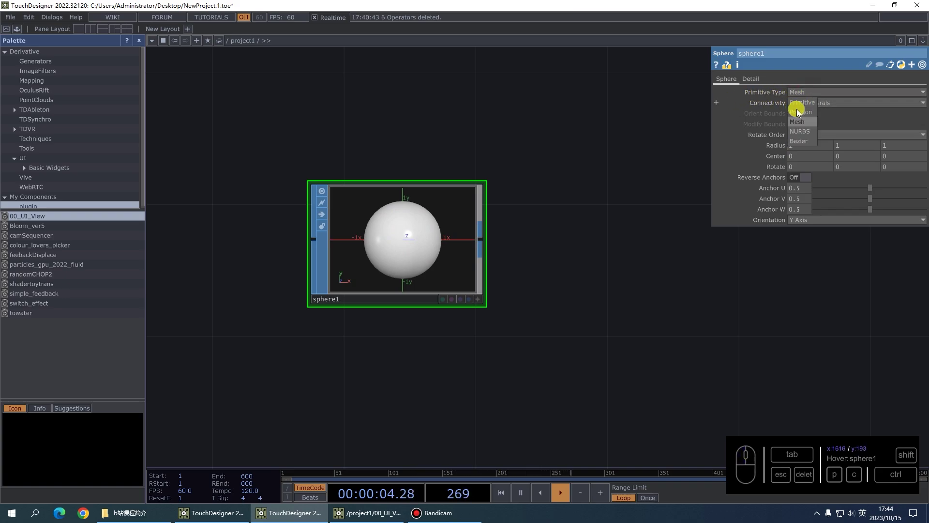
{"action": "left_click", "coordinate": [799, 112]}
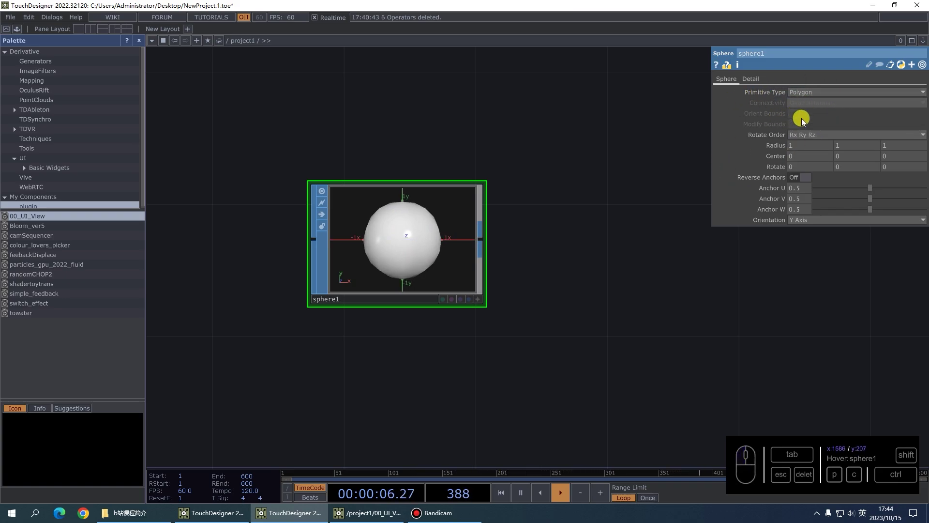
{"action": "scroll", "coordinate": [387, 255], "scroll_direction": "up", "scroll_amount": 2}
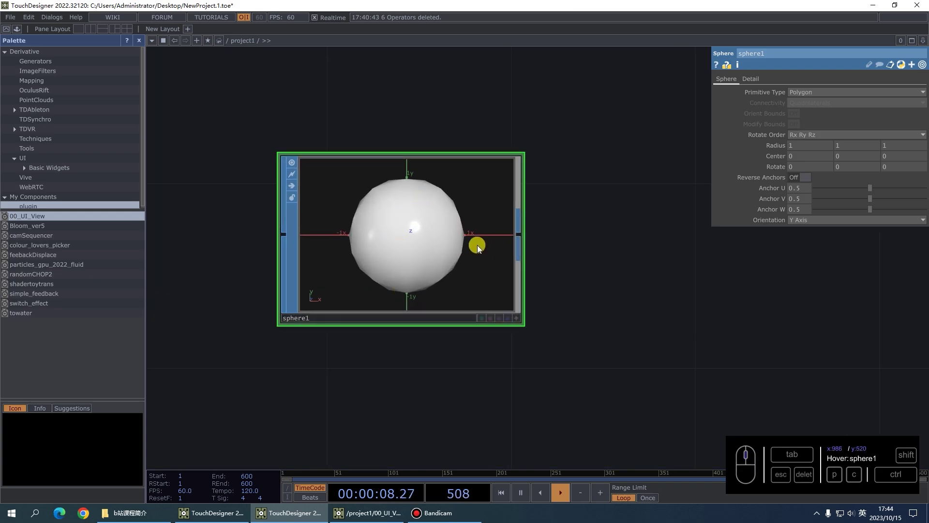
Step: Append a Transform SOP to the sphere with a uniform scale of 0.04, leaving more space between the two nodes
{"action": "right_click", "coordinate": [527, 240]}
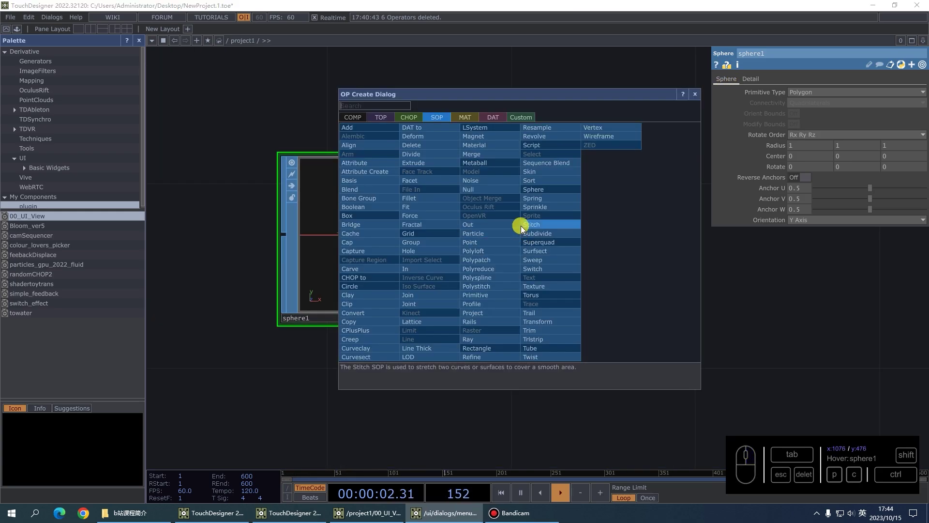
{"action": "left_click", "coordinate": [537, 322]}
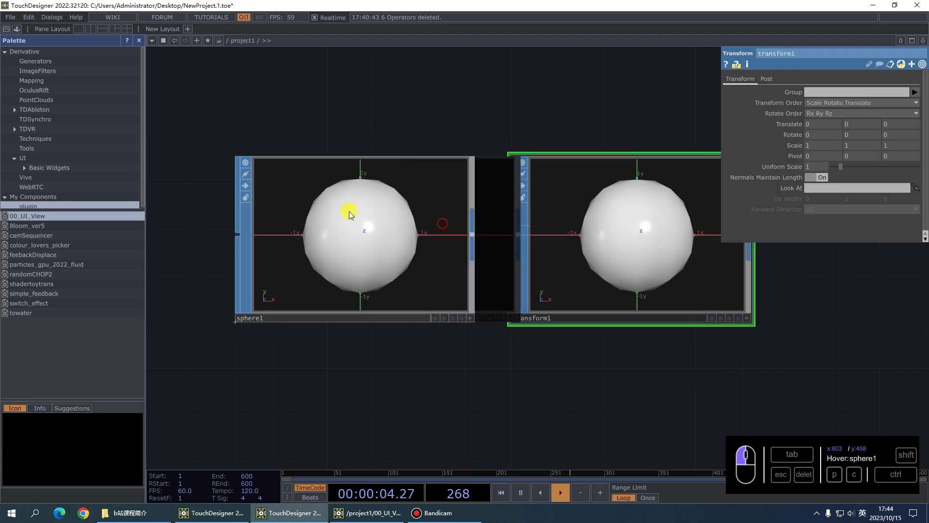
{"action": "left_click_drag", "start_coordinate": [350, 215], "coordinate": [305, 215]}
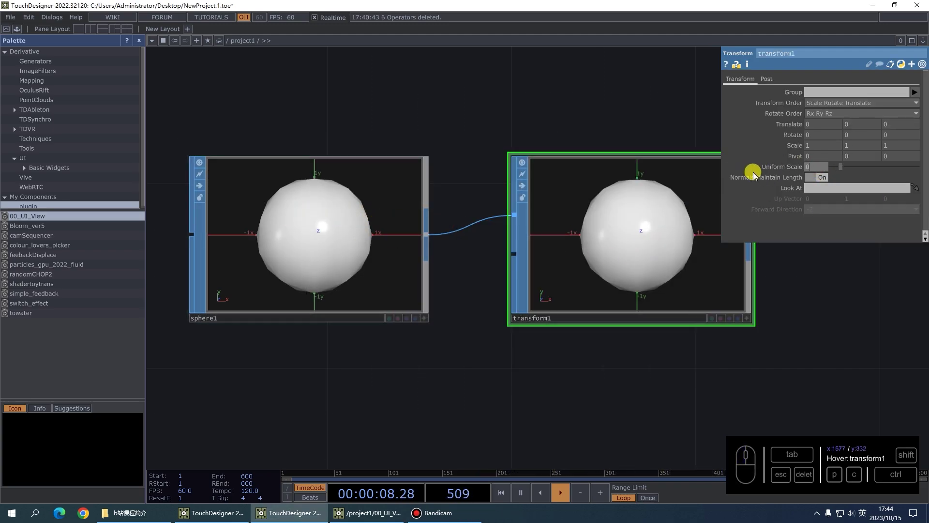
{"action": "scroll", "coordinate": [390, 264], "scroll_direction": "down", "scroll_amount": 5}
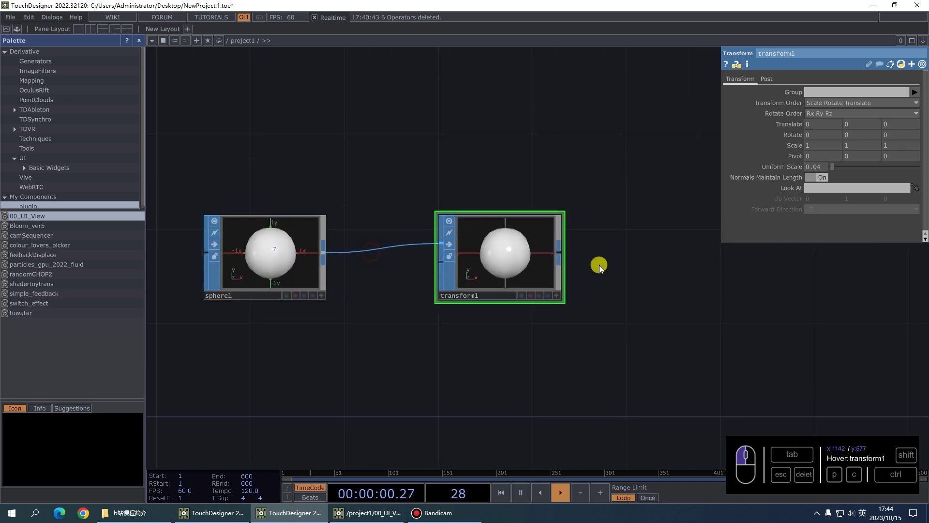
Step: Append an Actor COMP to the output of the Transform SOP
{"action": "left_click", "coordinate": [559, 254]}
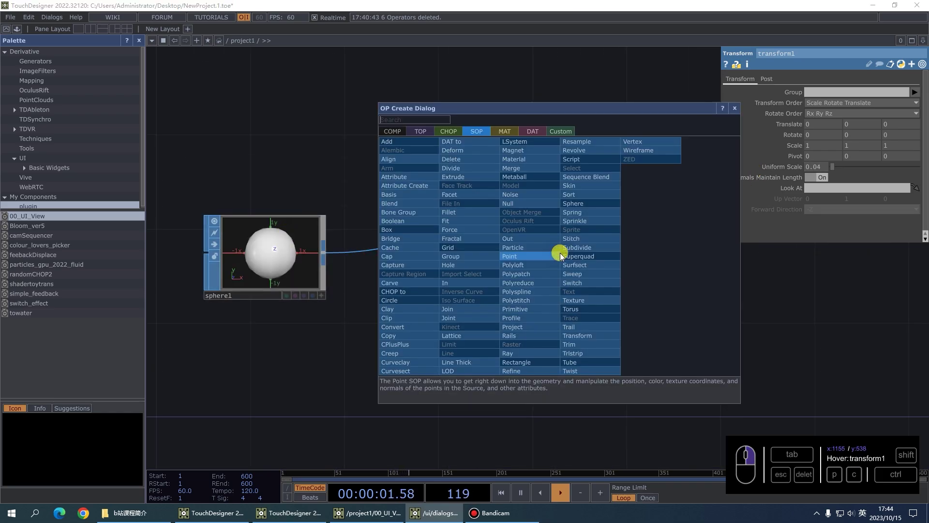
{"action": "left_click", "coordinate": [393, 131]}
{"action": "type", "text": "a"}
{"action": "left_click", "coordinate": [570, 159]}
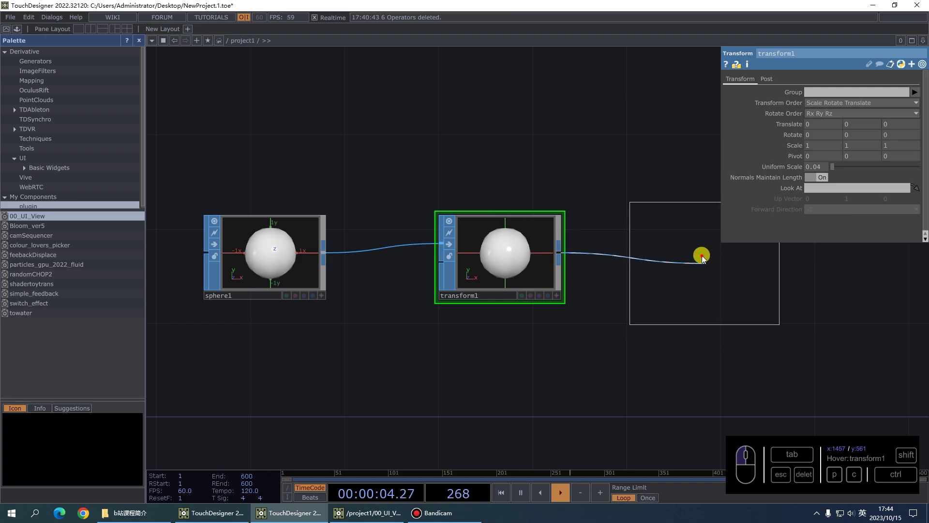
{"action": "left_click", "coordinate": [697, 255]}
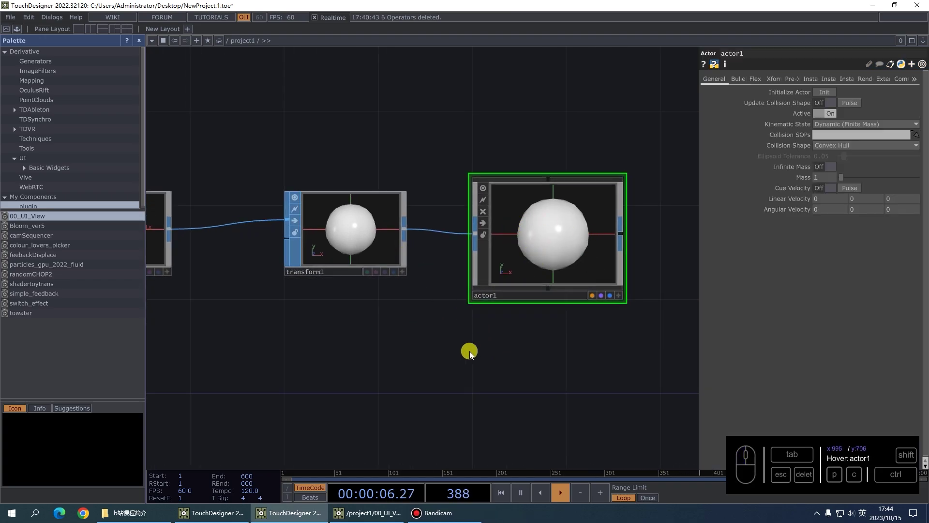
{"action": "scroll", "coordinate": [476, 348], "scroll_direction": "down", "scroll_amount": 2}
{"action": "left_click_drag", "start_coordinate": [375, 272], "coordinate": [358, 272]}
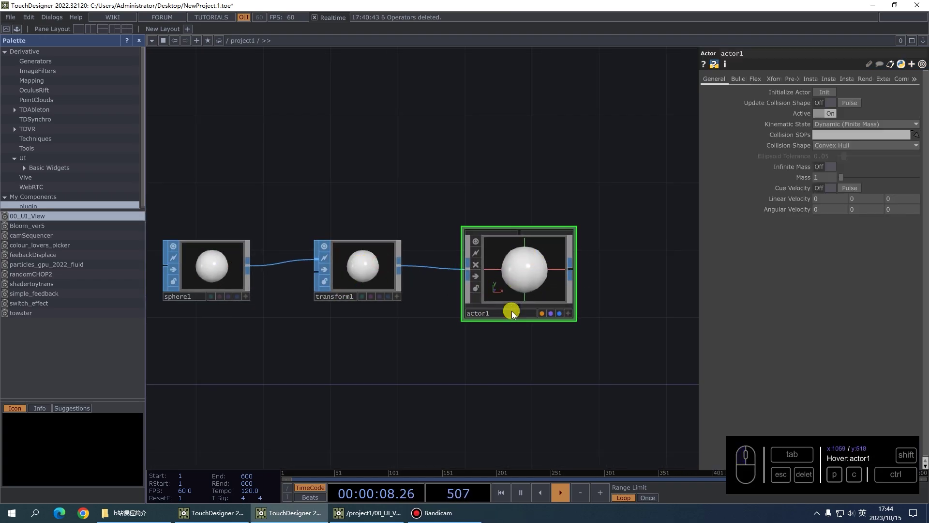
{"action": "double_click", "coordinate": [567, 166]}
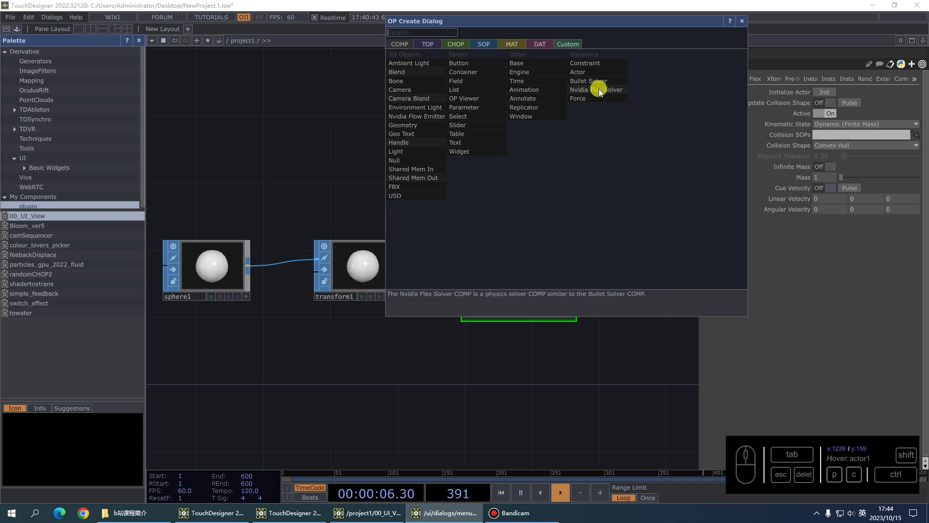
{"action": "left_click", "coordinate": [554, 274]}
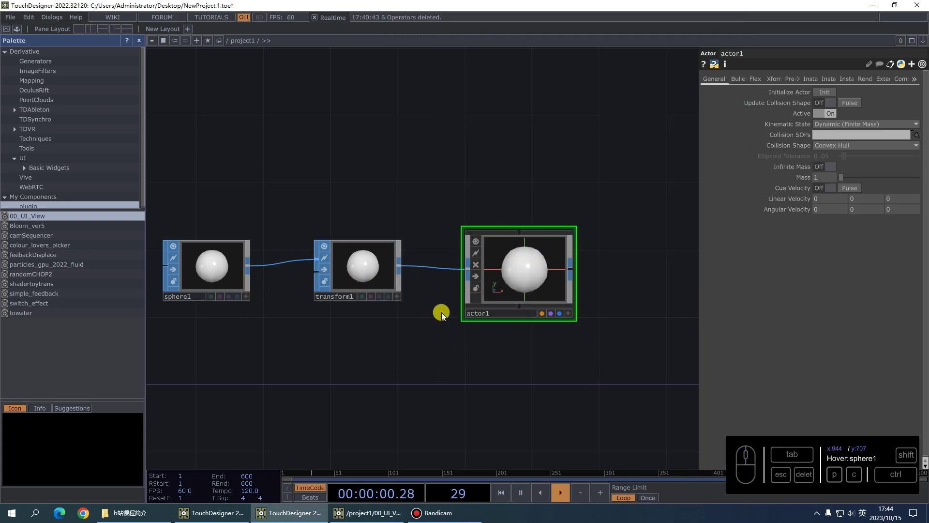
Step: Add a Grid SOP to the network below the sphere
{"action": "scroll", "coordinate": [441, 312], "scroll_direction": "down", "scroll_amount": 2}
{"action": "double_click", "coordinate": [352, 371]}
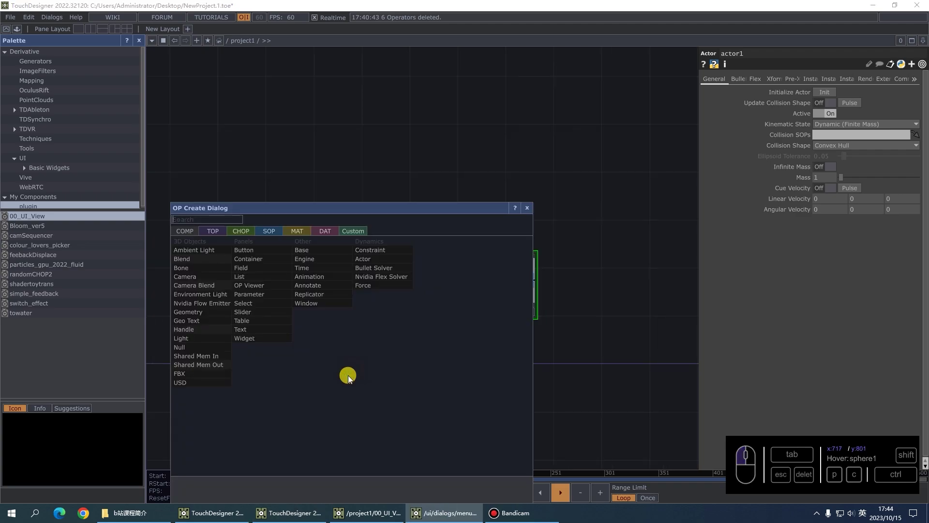
{"action": "left_click", "coordinate": [270, 230]}
{"action": "type", "text": "gr"}
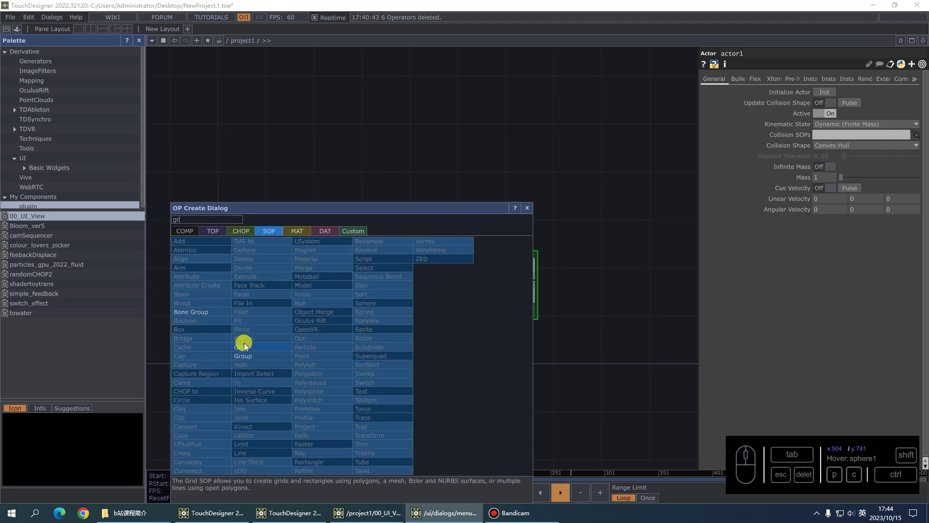
{"action": "left_click", "coordinate": [244, 345]}
{"action": "left_click", "coordinate": [269, 348]}
Step: Set the grid's size to 16 by 9 and give it 250 rows and 250 columns
{"action": "scroll", "coordinate": [278, 362], "scroll_direction": "up", "scroll_amount": 2}
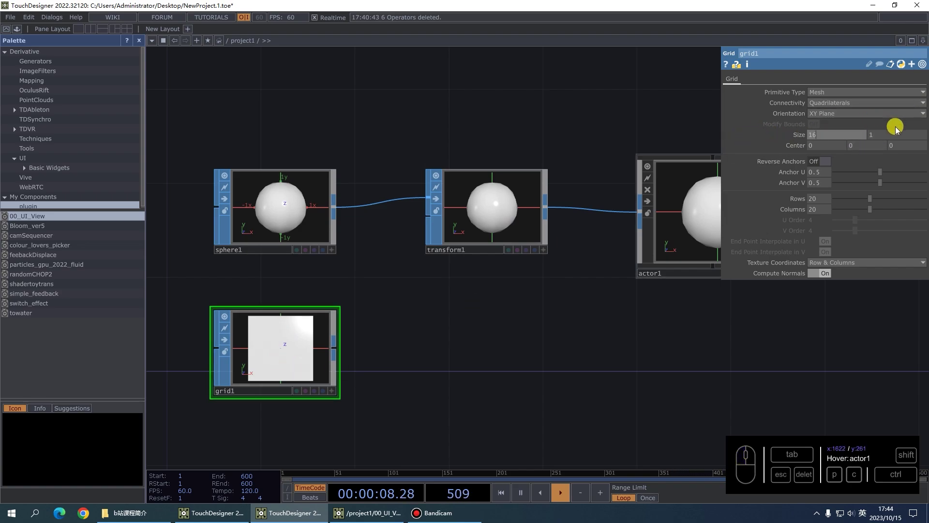
{"action": "left_click_drag", "start_coordinate": [894, 135], "coordinate": [807, 142]}
{"action": "type", "text": "9"}
{"action": "left_click", "coordinate": [492, 330]}
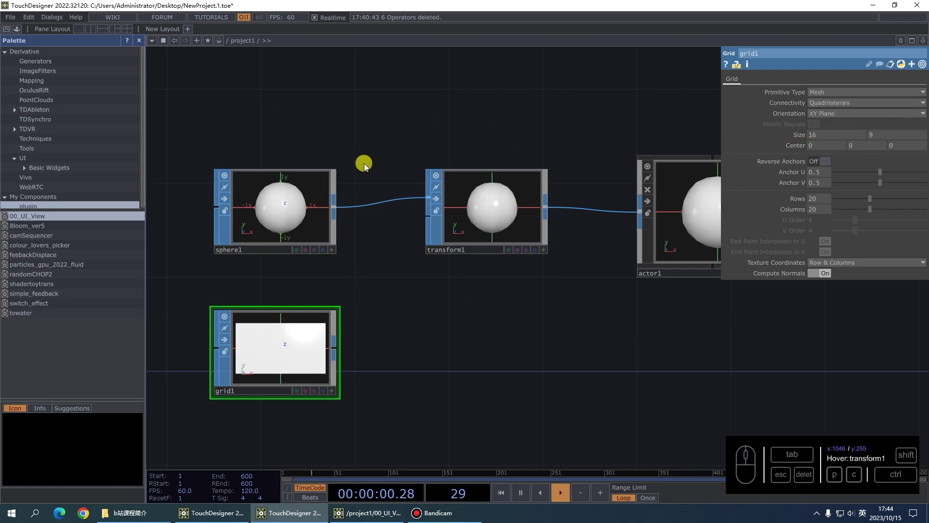
{"action": "left_click", "coordinate": [827, 200]}
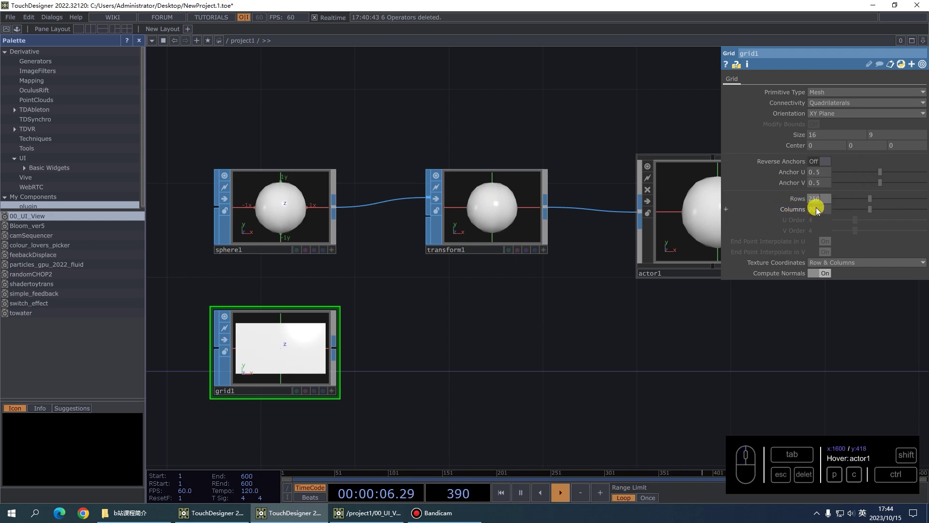
{"action": "left_click", "coordinate": [823, 209]}
{"action": "type", "text": "250"}
{"action": "key", "text": "Return"}
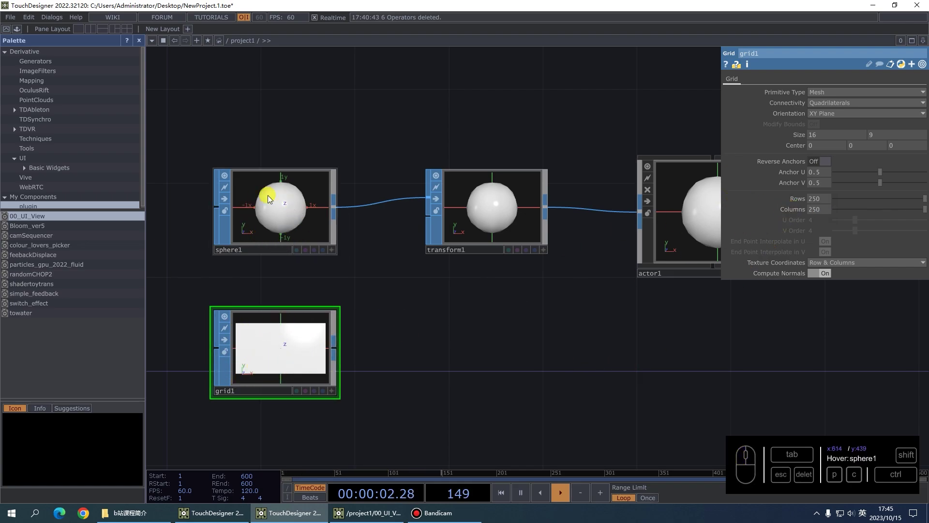
Step: Append a Null SOP to the output of the grid
{"action": "left_click_drag", "start_coordinate": [535, 297], "coordinate": [489, 283]}
{"action": "right_click", "coordinate": [288, 337]}
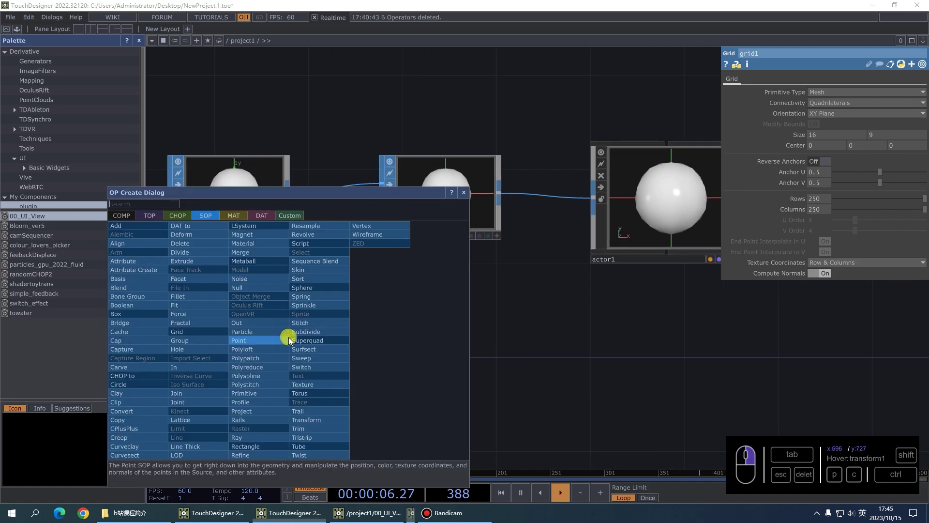
{"action": "left_click", "coordinate": [253, 290]}
{"action": "left_click", "coordinate": [395, 338]}
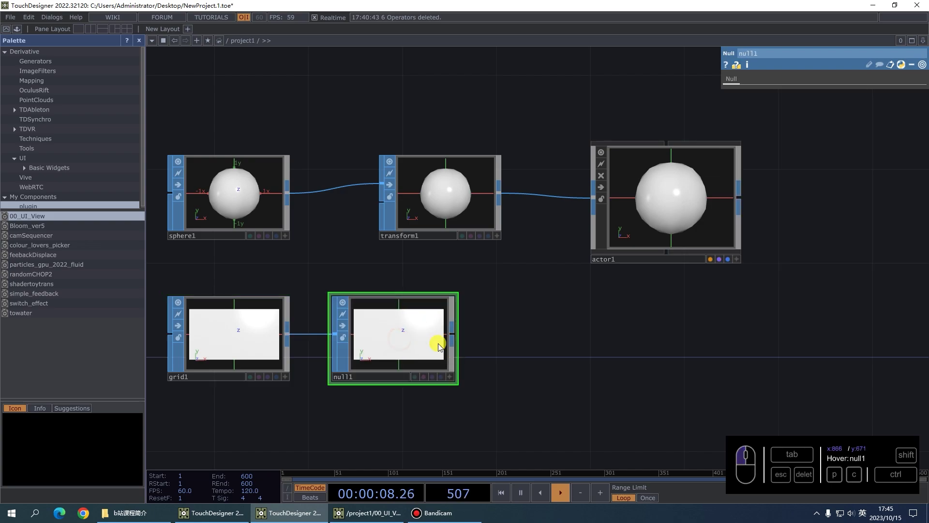
Step: Turn on instancing for the actor and assign null1 as its Translate OP
{"action": "left_click", "coordinate": [676, 202]}
{"action": "left_click_drag", "start_coordinate": [656, 314], "coordinate": [563, 290]}
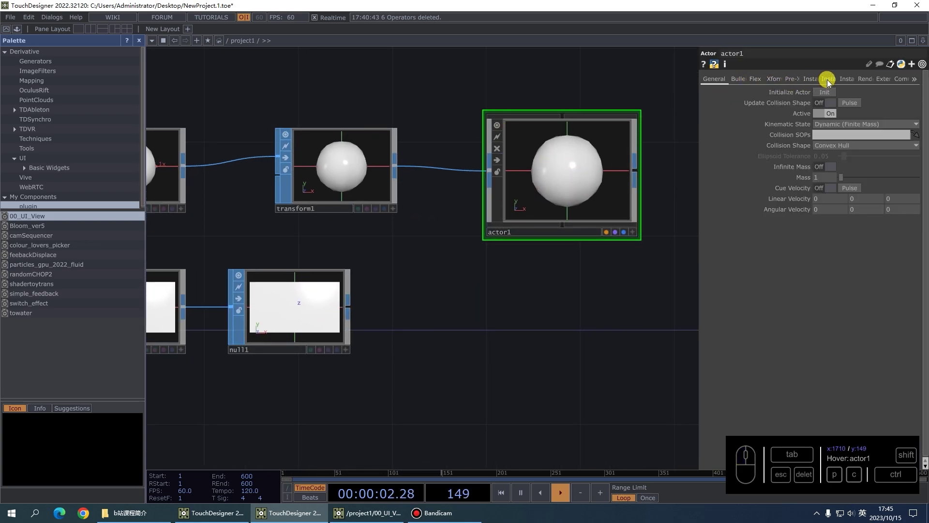
{"action": "left_click", "coordinate": [806, 78]}
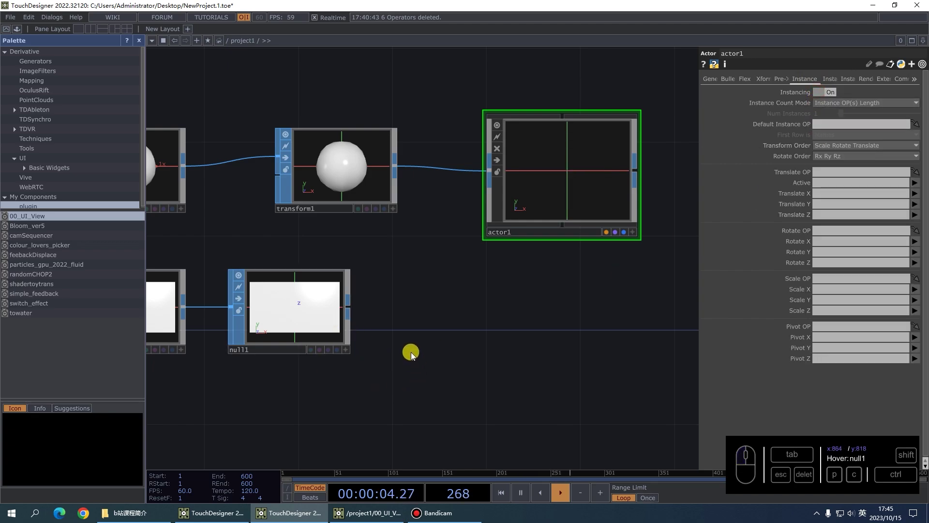
{"action": "left_click_drag", "start_coordinate": [304, 307], "coordinate": [837, 173]}
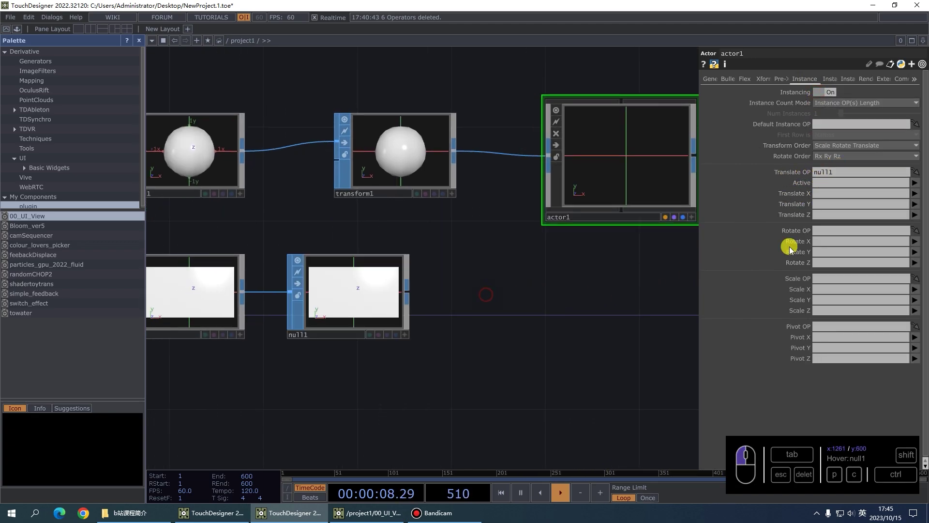
Step: Map the actor's instance Translate X, Y and Z to P(0), P(1) and P(2) of null1
{"action": "left_click", "coordinate": [915, 193]}
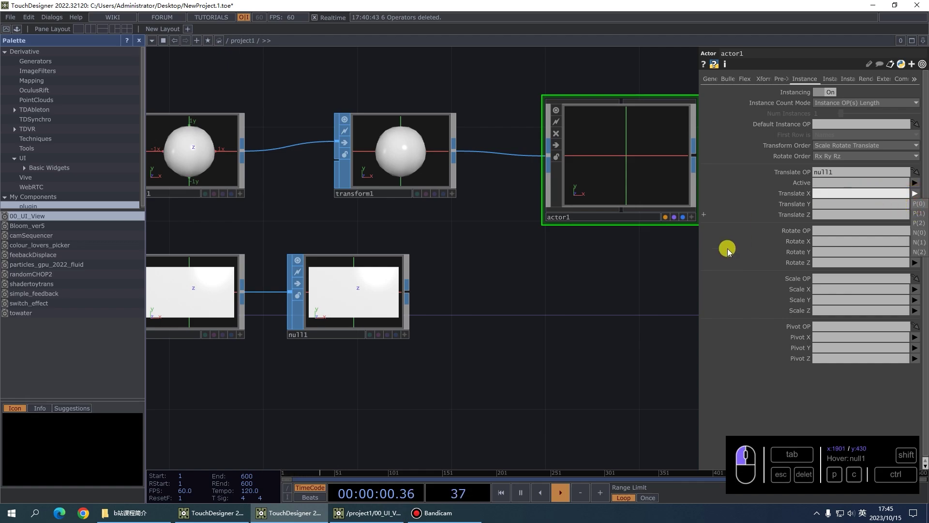
{"action": "left_click", "coordinate": [770, 180]}
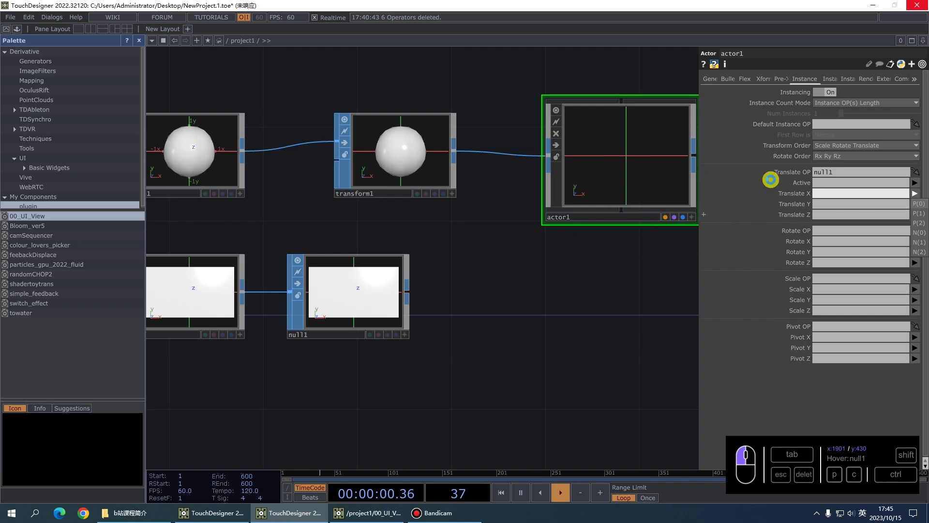
{"action": "left_click", "coordinate": [918, 204]}
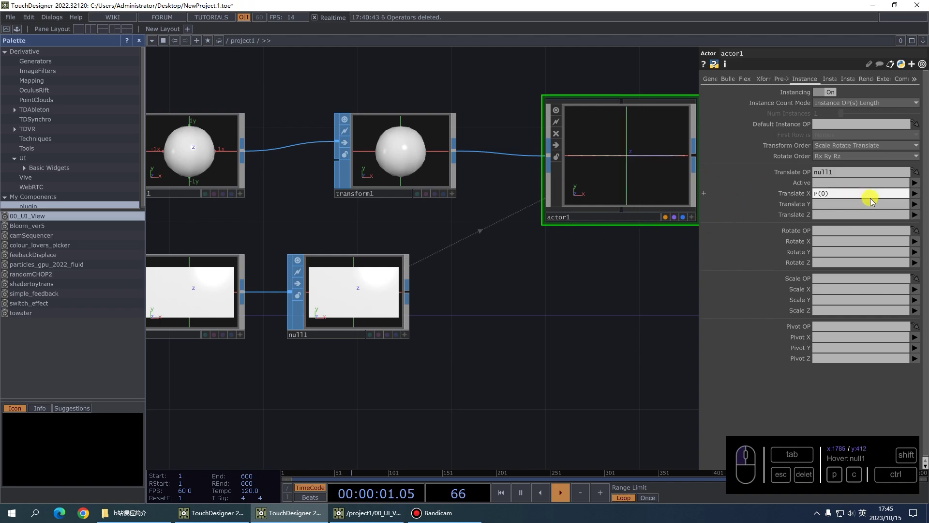
{"action": "left_click", "coordinate": [915, 204]}
{"action": "left_click", "coordinate": [919, 225]}
{"action": "left_click", "coordinate": [916, 216]}
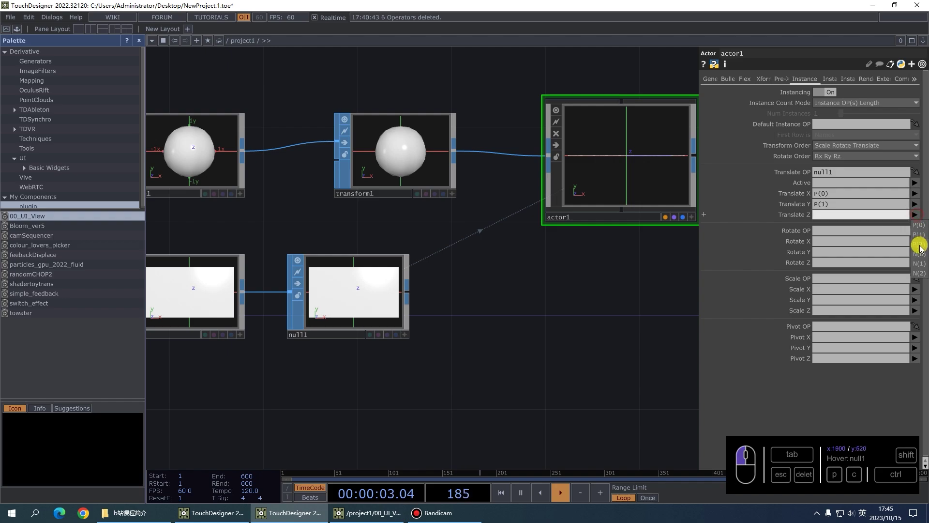
{"action": "left_click", "coordinate": [919, 245]}
Step: Initialize the actor from its general settings so the instanced spheres are generated
{"action": "left_click_drag", "start_coordinate": [565, 272], "coordinate": [547, 303]}
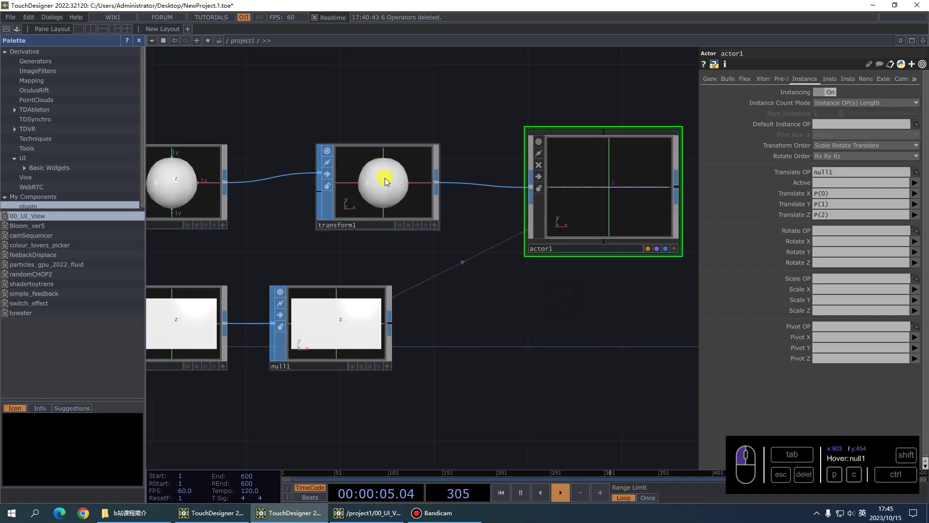
{"action": "left_click_drag", "start_coordinate": [337, 335], "coordinate": [408, 336]}
{"action": "scroll", "coordinate": [332, 360], "scroll_direction": "down", "scroll_amount": 2}
{"action": "left_click_drag", "start_coordinate": [174, 279], "coordinate": [254, 270]}
{"action": "scroll", "coordinate": [254, 270], "scroll_direction": "up", "scroll_amount": 2}
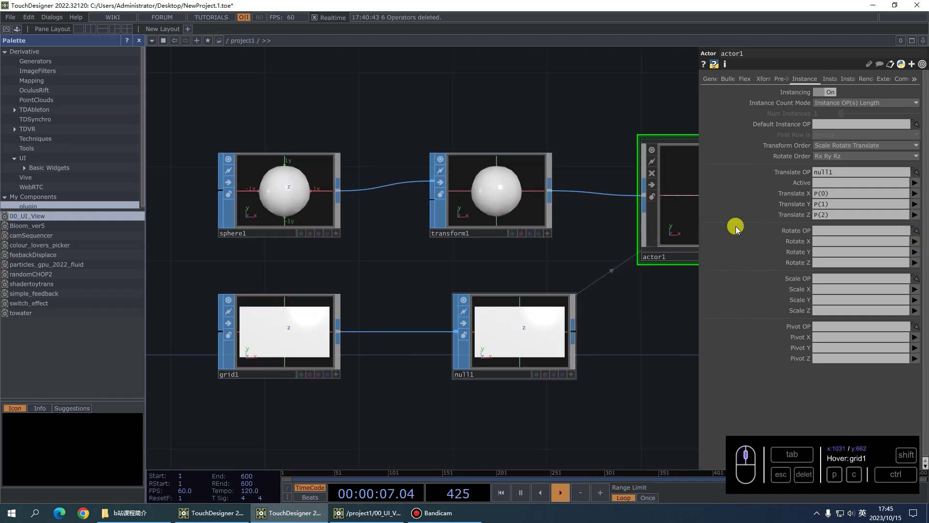
{"action": "left_click_drag", "start_coordinate": [541, 251], "coordinate": [378, 328]}
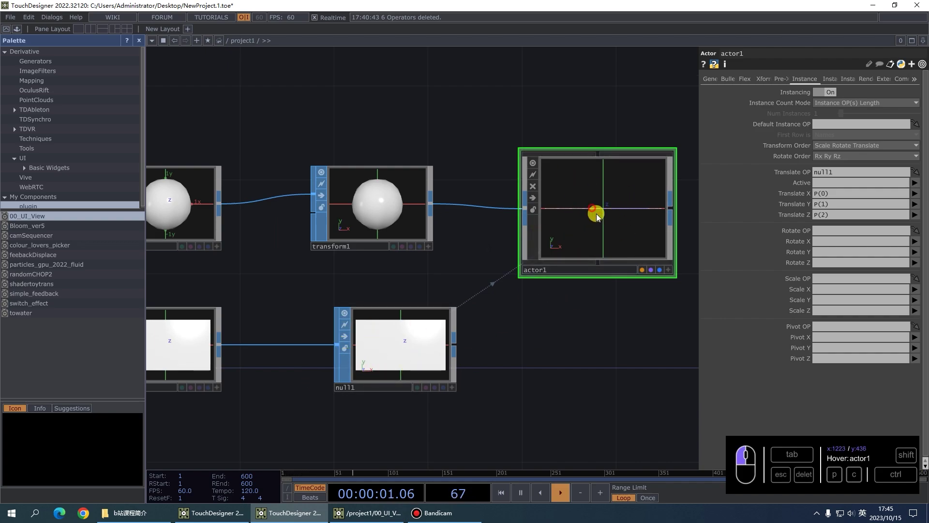
{"action": "left_click", "coordinate": [713, 79]}
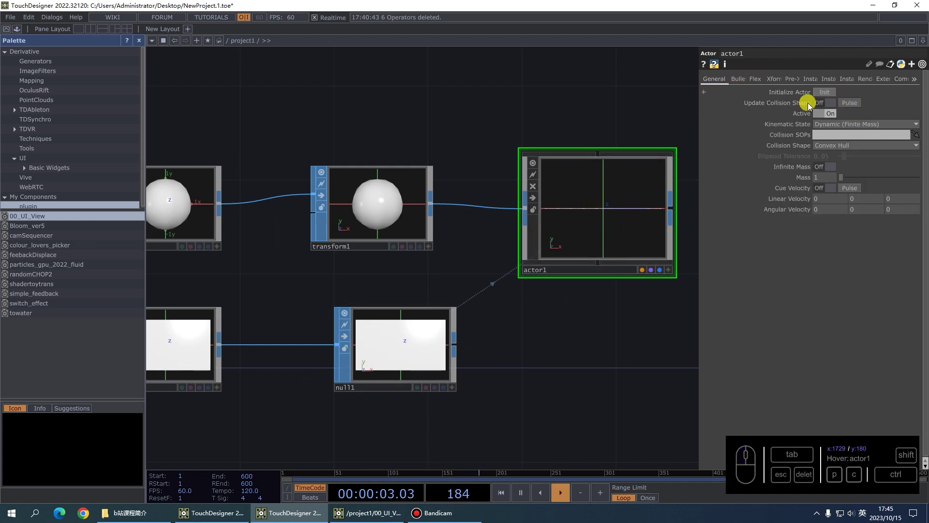
{"action": "left_click", "coordinate": [825, 92]}
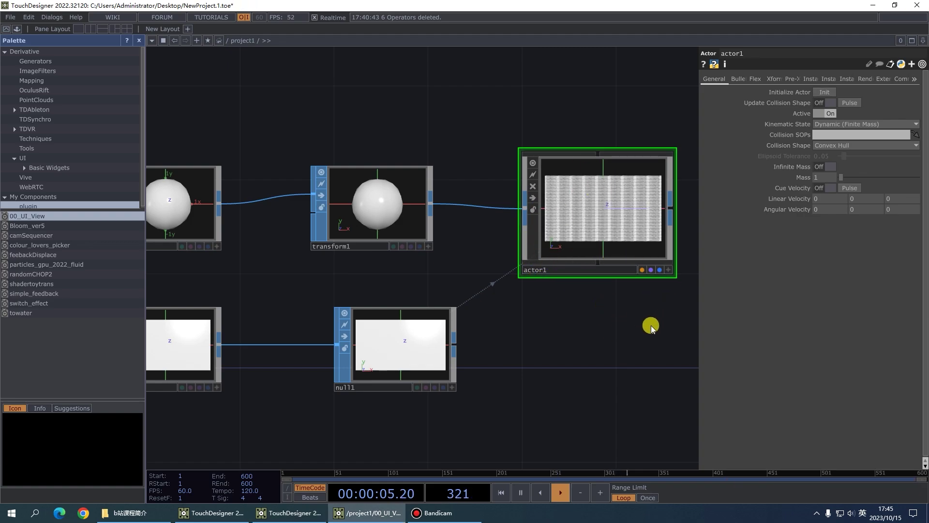
Step: Examine the instanced sphere grid up close and from an angle in the actor's viewer
{"action": "scroll", "coordinate": [651, 324], "scroll_direction": "up", "scroll_amount": 4}
{"action": "left_click", "coordinate": [624, 299]}
{"action": "mouse_move", "coordinate": [518, 216]}
{"action": "left_mouse_down"}
{"action": "mouse_move", "coordinate": [508, 187]}
{"action": "mouse_move", "coordinate": [465, 185]}
{"action": "mouse_move", "coordinate": [477, 192]}
{"action": "mouse_move", "coordinate": [446, 208]}
{"action": "mouse_move", "coordinate": [501, 209]}
{"action": "left_mouse_up"}
{"action": "scroll", "coordinate": [508, 188], "scroll_direction": "up", "scroll_amount": 6}
{"action": "scroll", "coordinate": [484, 196], "scroll_direction": "down", "scroll_amount": 6}
{"action": "left_click", "coordinate": [627, 297]}
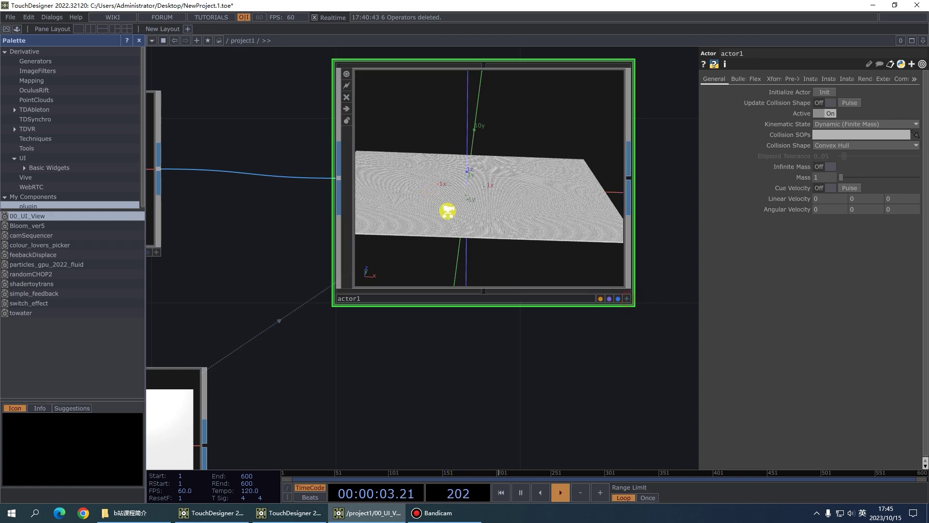
{"action": "scroll", "coordinate": [443, 207], "scroll_direction": "down", "scroll_amount": 6}
{"action": "left_click_drag", "start_coordinate": [369, 158], "coordinate": [372, 194]}
{"action": "scroll", "coordinate": [496, 358], "scroll_direction": "down", "scroll_amount": 2}
{"action": "scroll", "coordinate": [496, 358], "scroll_direction": "down", "scroll_amount": 2}
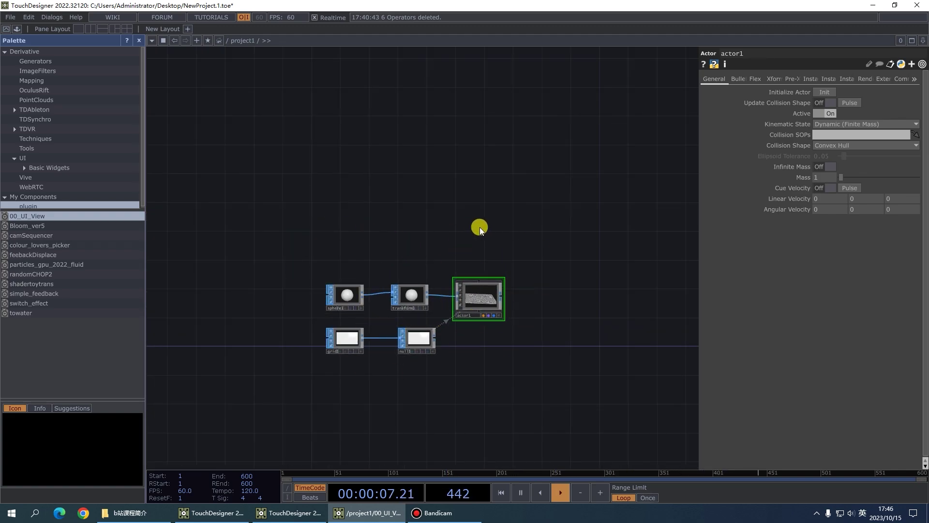
Step: Add a Constant MAT above the actor and assign it as the actor's material
{"action": "key", "text": "Tab"}
{"action": "left_click", "coordinate": [420, 104]}
{"action": "left_click", "coordinate": [331, 113]}
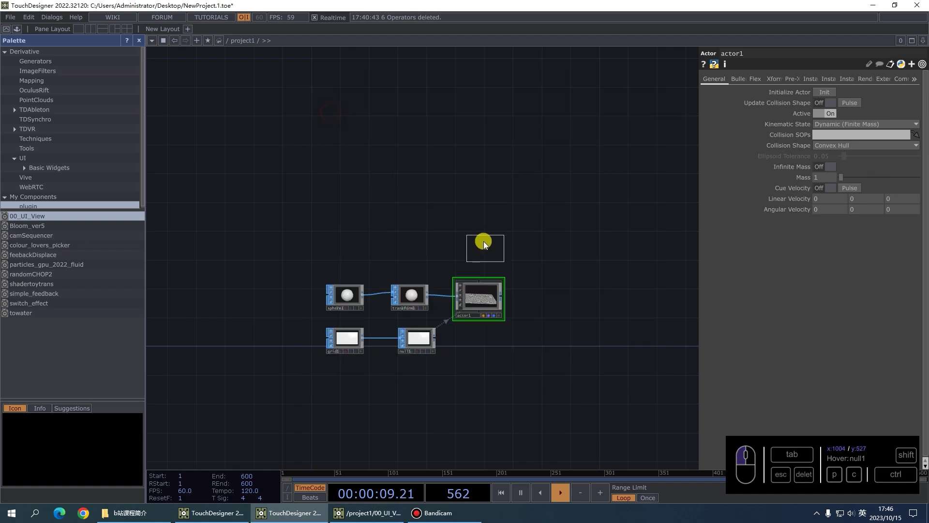
{"action": "left_click", "coordinate": [486, 244]}
{"action": "scroll", "coordinate": [496, 285], "scroll_direction": "up", "scroll_amount": 5}
{"action": "left_click_drag", "start_coordinate": [445, 196], "coordinate": [458, 309]}
{"action": "left_click", "coordinate": [441, 291]}
{"action": "left_click_drag", "start_coordinate": [462, 162], "coordinate": [444, 213]}
{"action": "scroll", "coordinate": [406, 247], "scroll_direction": "down", "scroll_amount": 3}
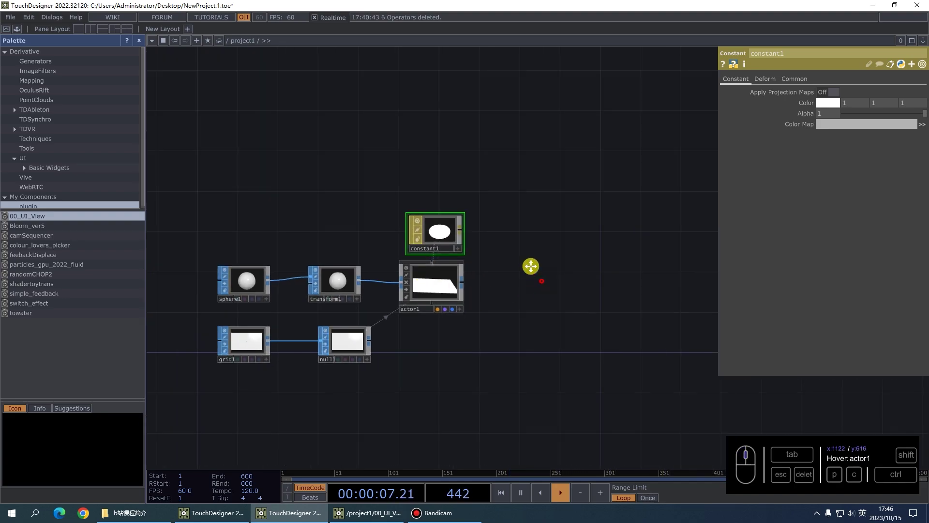
Step: Add an Nvidia Flex Solver COMP beside the actor and align it and the Constant MAT with the actor
{"action": "left_click_drag", "start_coordinate": [539, 276], "coordinate": [475, 218]}
{"action": "double_click", "coordinate": [475, 224]}
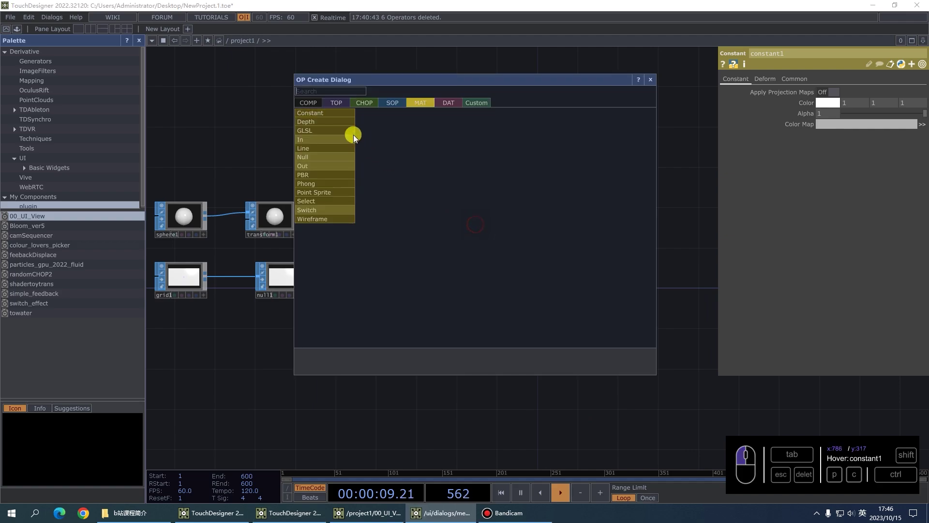
{"action": "left_click", "coordinate": [312, 102]}
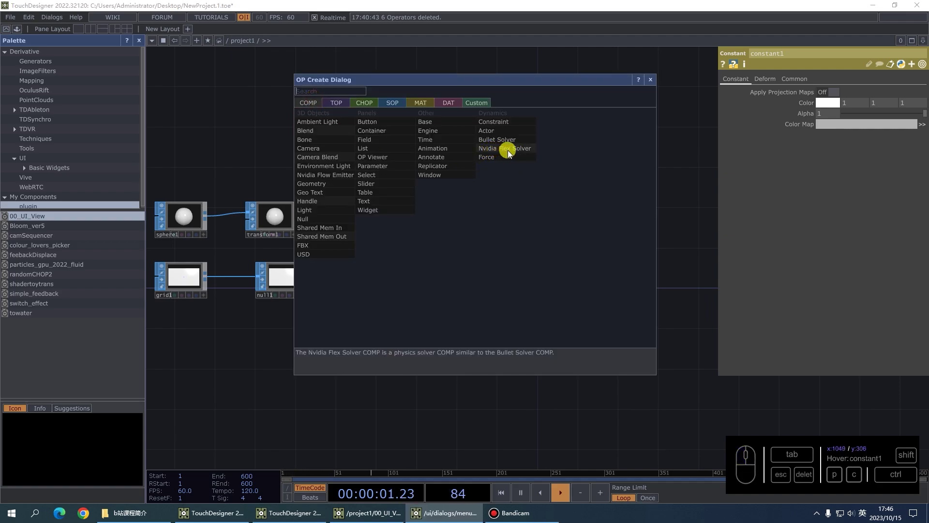
{"action": "left_click", "coordinate": [512, 150]}
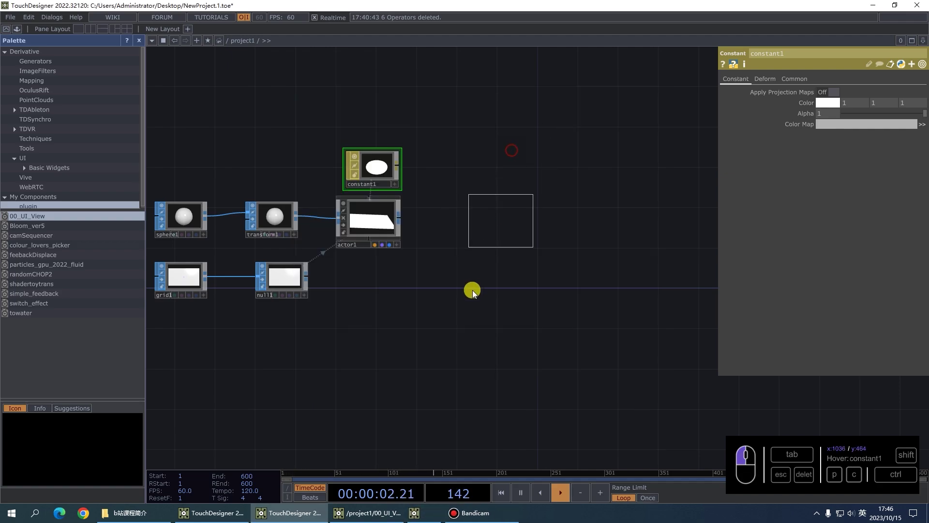
{"action": "left_click", "coordinate": [467, 263]}
{"action": "scroll", "coordinate": [464, 213], "scroll_direction": "up", "scroll_amount": 4}
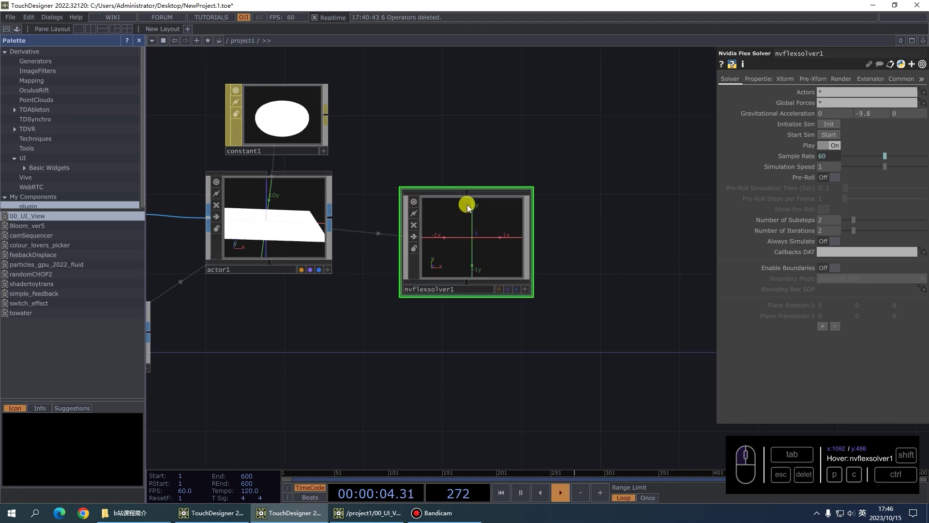
{"action": "left_click_drag", "start_coordinate": [475, 266], "coordinate": [495, 196]}
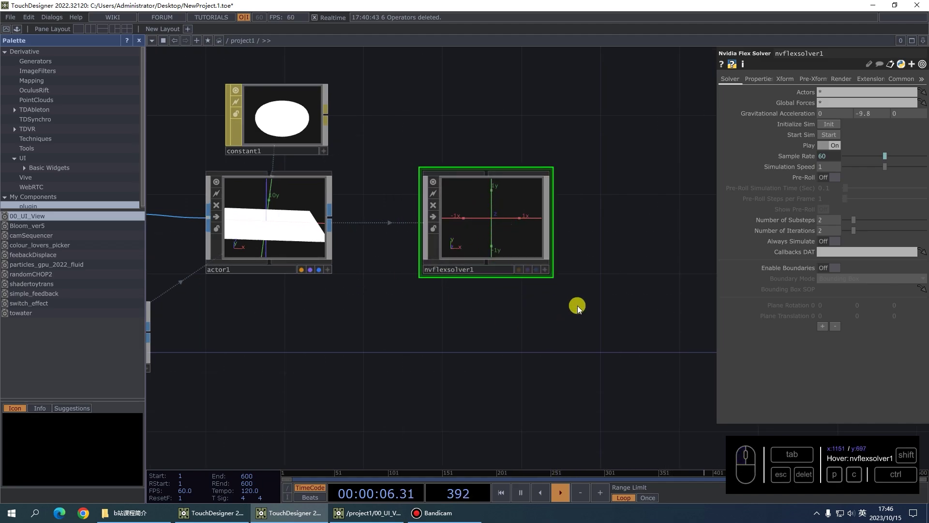
{"action": "left_click_drag", "start_coordinate": [286, 112], "coordinate": [266, 112]}
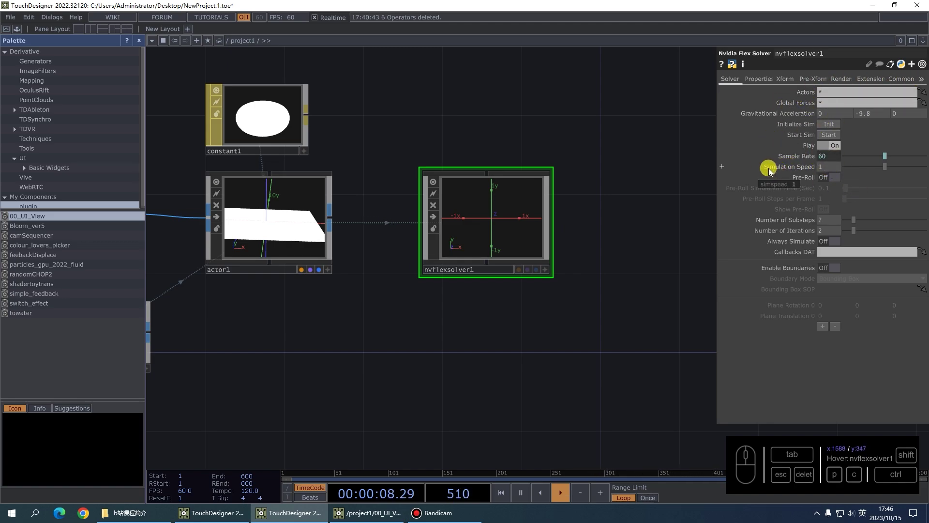
Step: Set the Flex solver's simulation speed to 1.5 and its particle radius to 0.09
{"action": "left_click", "coordinate": [829, 167]}
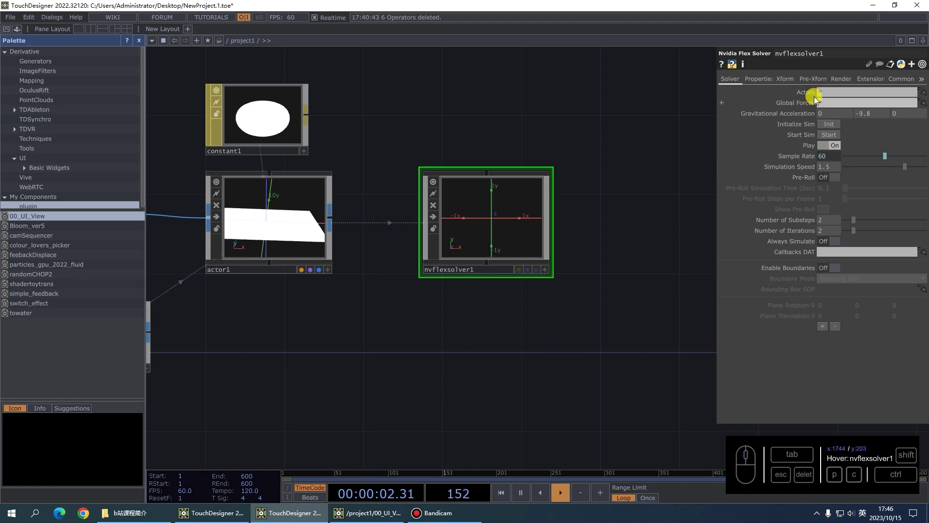
{"action": "left_click", "coordinate": [755, 79]}
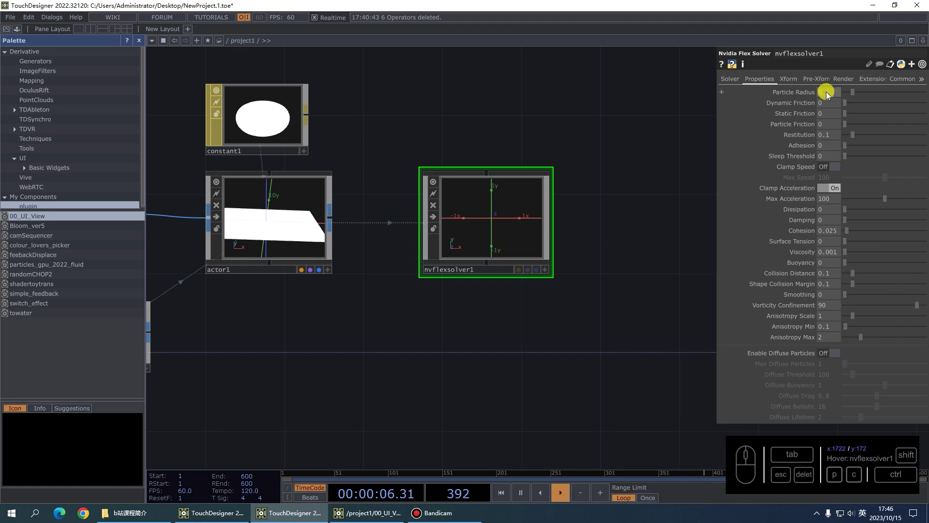
{"action": "left_click", "coordinate": [783, 103]}
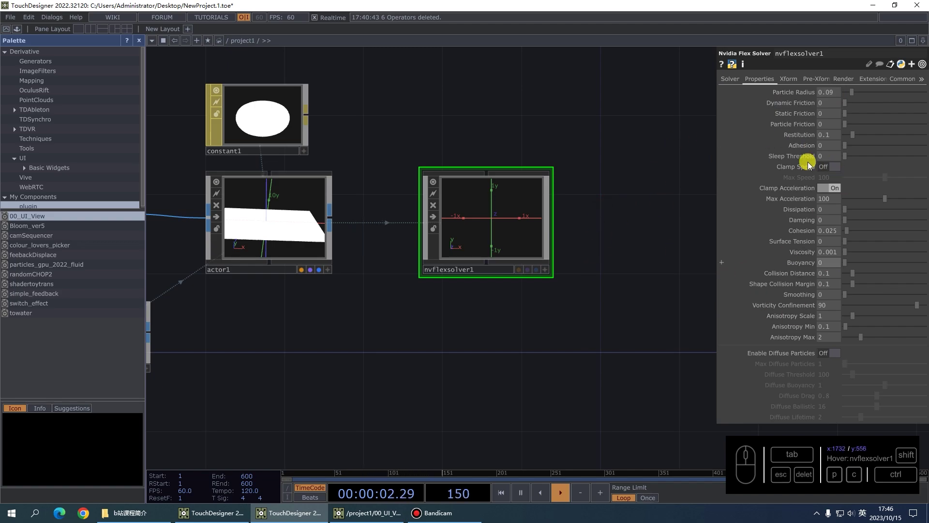
{"action": "left_click", "coordinate": [828, 167]}
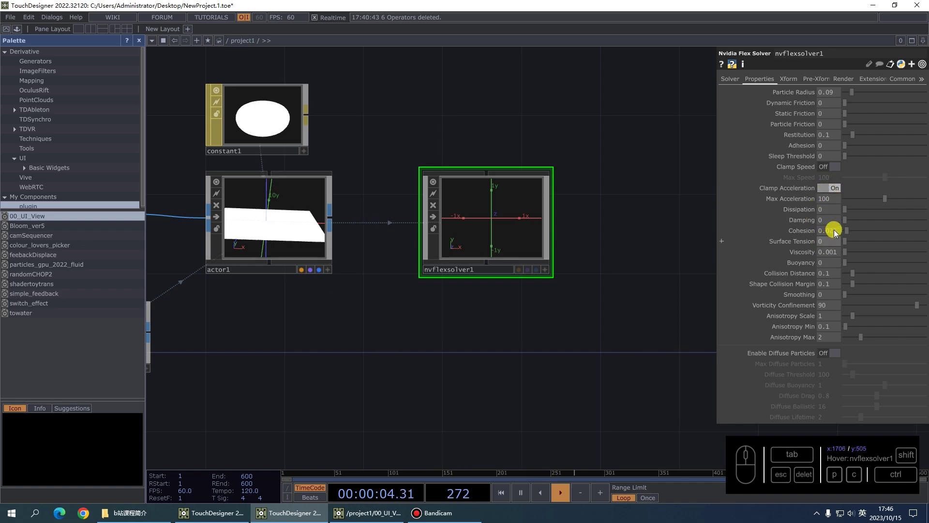
Step: Set the Flex solver's viscosity to 0.0001, collision distance to 0.23 and smoothing to 0.4
{"action": "left_click_drag", "start_coordinate": [832, 254], "coordinate": [581, 339]}
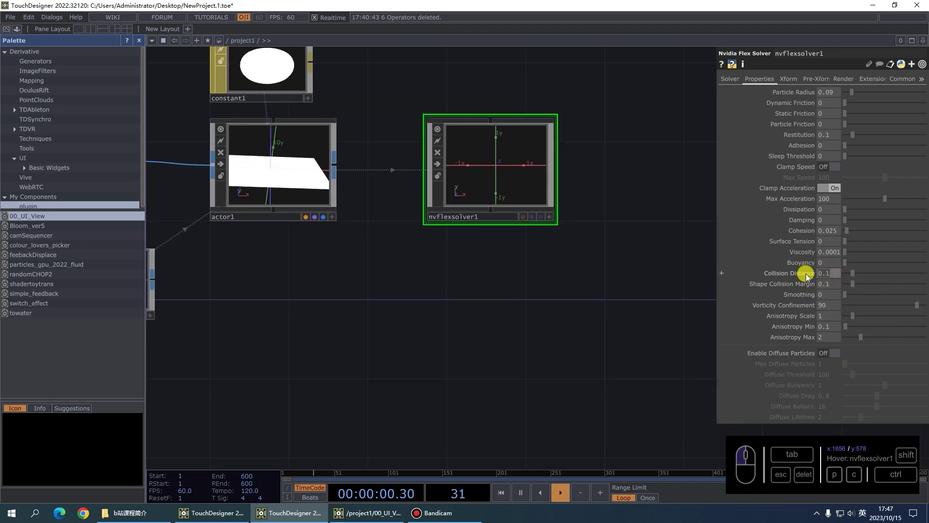
{"action": "type", "text": "0.0"}
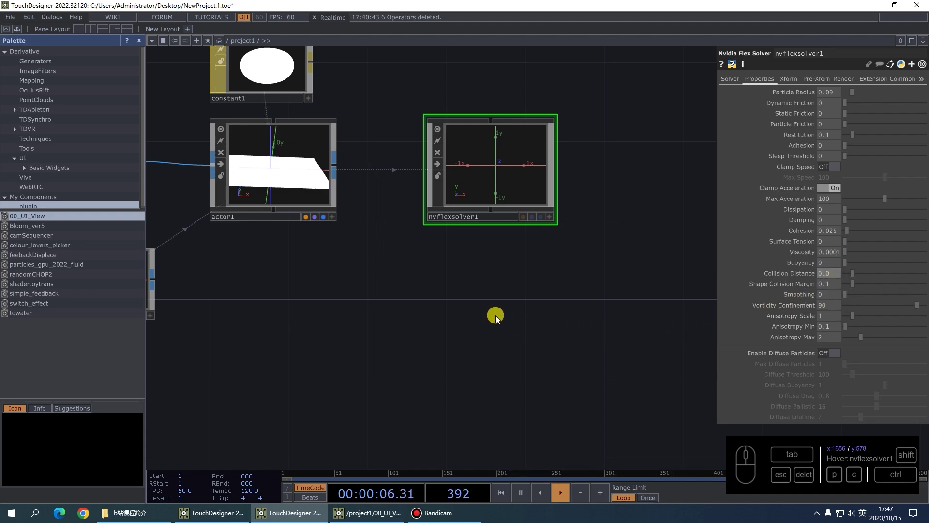
{"action": "type", "text": "23"}
{"action": "key", "text": "Return"}
{"action": "left_click_drag", "start_coordinate": [787, 296], "coordinate": [820, 346]}
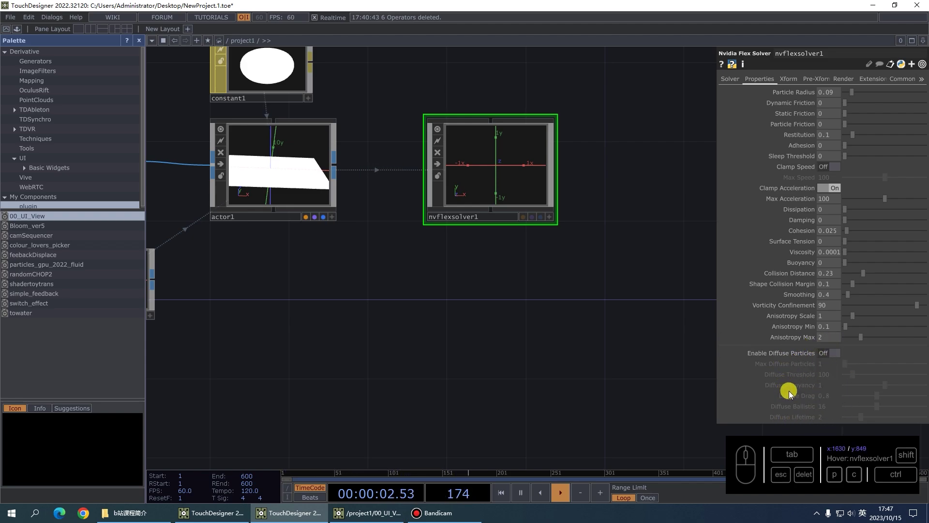
{"action": "key", "text": "Tab"}
{"action": "left_click", "coordinate": [339, 28]}
{"action": "type", "text": "k"}
{"action": "left_click", "coordinate": [411, 172]}
{"action": "key", "text": "Escape"}
Step: Add a Keyboard In CHOP above the Flex solver with channels for keys 1 and 2
{"action": "key", "text": "Tab"}
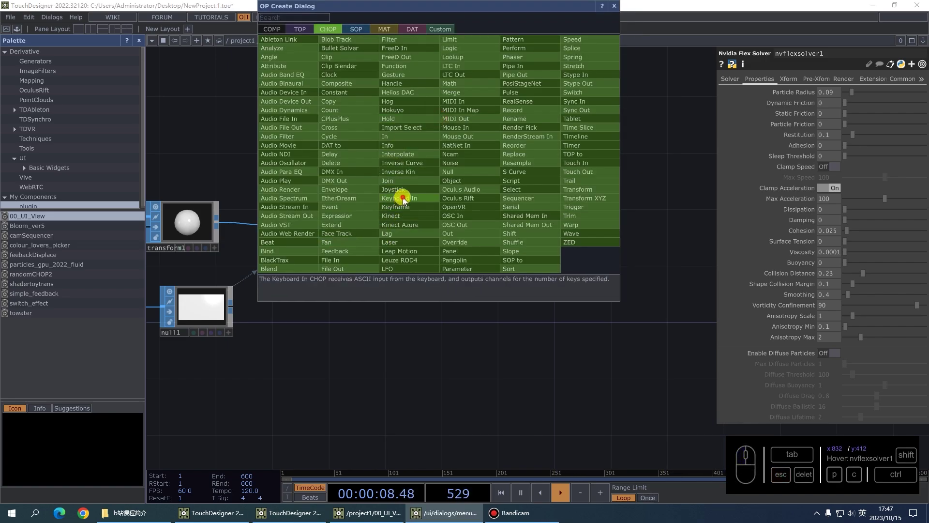
{"action": "left_click", "coordinate": [403, 197]}
{"action": "left_click", "coordinate": [477, 150]}
{"action": "left_click", "coordinate": [818, 103]}
{"action": "type", "text": "2"}
{"action": "left_click", "coordinate": [605, 149]}
{"action": "left_click_drag", "start_coordinate": [451, 142], "coordinate": [485, 124]}
Step: Link the Keyboard In channels to the Flex solver, k1 to Initialize Sim and k2 to Start Sim
{"action": "left_click", "coordinate": [482, 218]}
{"action": "scroll", "coordinate": [517, 117], "scroll_direction": "up", "scroll_amount": 3}
{"action": "left_click", "coordinate": [509, 163]}
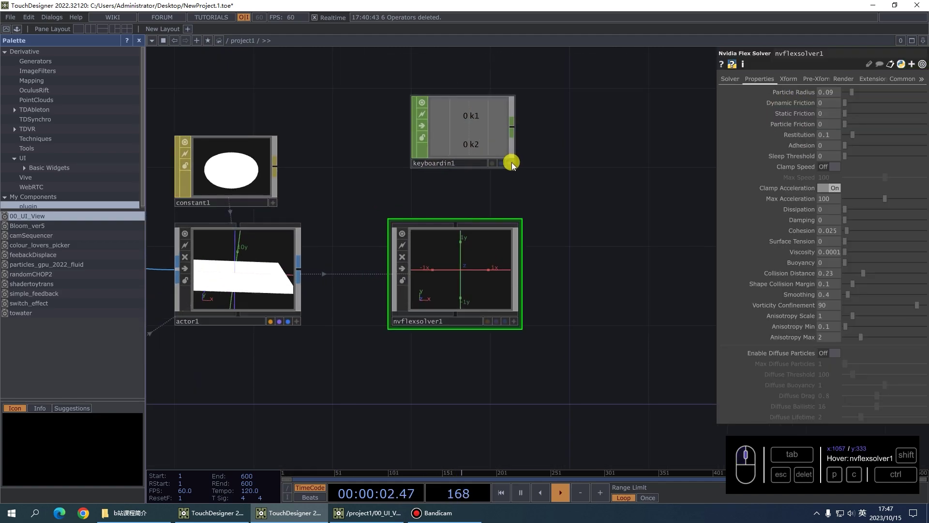
{"action": "left_click", "coordinate": [731, 79]}
{"action": "left_click_drag", "start_coordinate": [476, 110], "coordinate": [833, 125]}
{"action": "left_click", "coordinate": [841, 121]}
{"action": "left_click_drag", "start_coordinate": [475, 145], "coordinate": [831, 131]}
{"action": "left_click", "coordinate": [840, 130]}
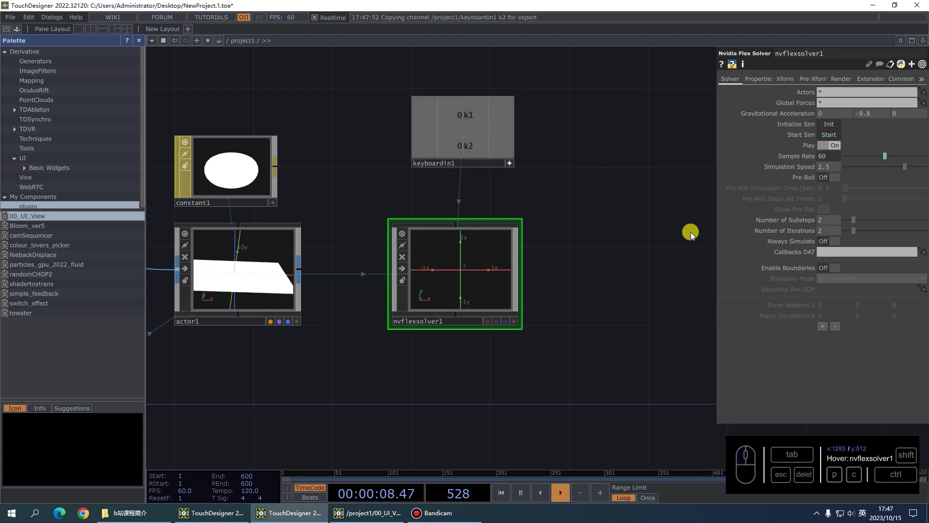
{"action": "left_click", "coordinate": [510, 163]}
Step: Initialize and start the Flex simulation with the assigned keyboard triggers and examine the particles' motion in the actor's viewer
{"action": "left_click_drag", "start_coordinate": [532, 226], "coordinate": [550, 221]}
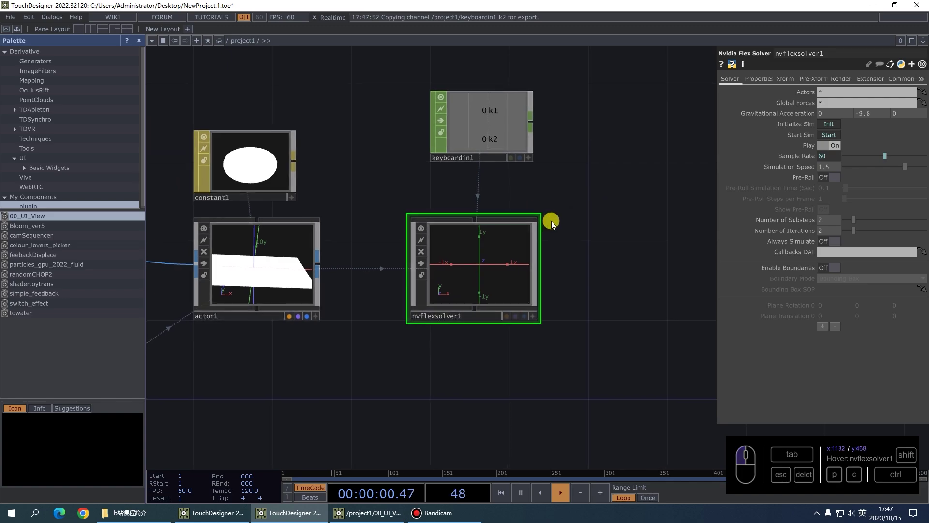
{"action": "key", "text": "1"}
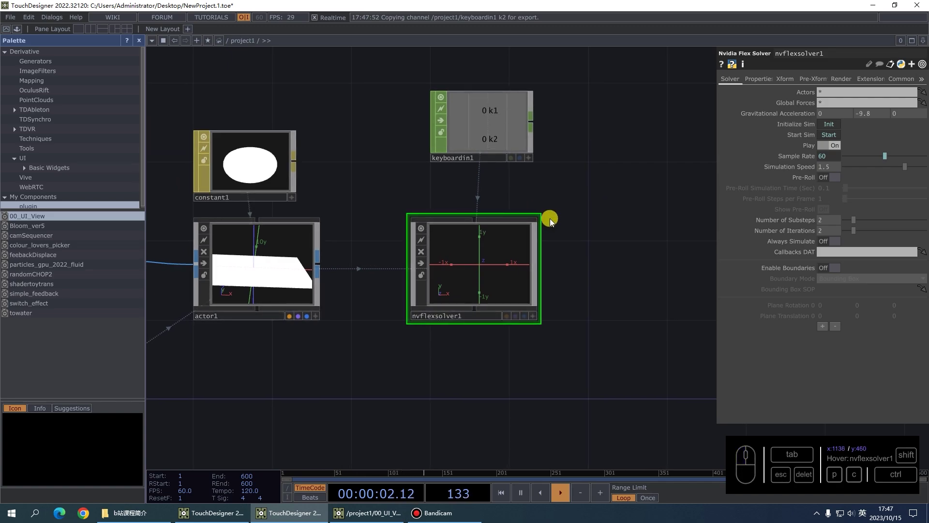
{"action": "key", "text": "2"}
{"action": "scroll", "coordinate": [238, 292], "scroll_direction": "down", "scroll_amount": 2}
{"action": "scroll", "coordinate": [208, 285], "scroll_direction": "up", "scroll_amount": 8}
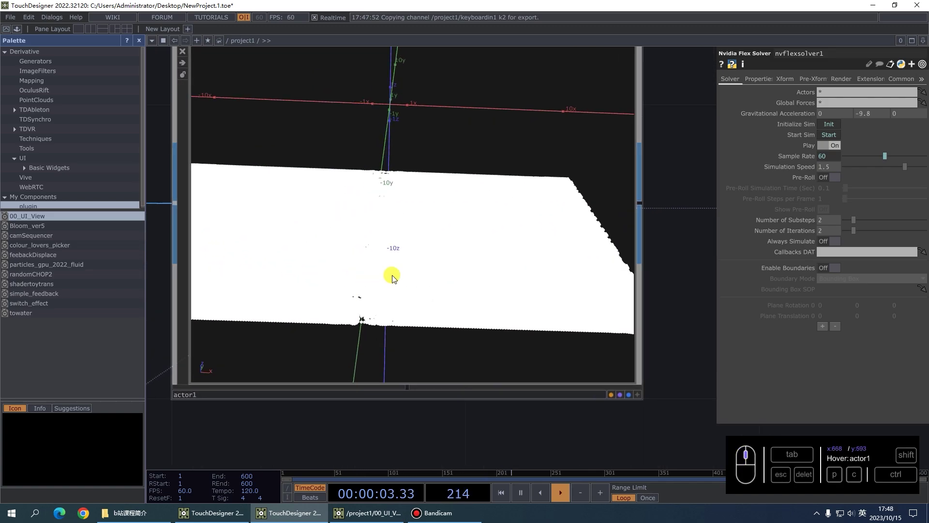
{"action": "scroll", "coordinate": [358, 286], "scroll_direction": "down", "scroll_amount": 8}
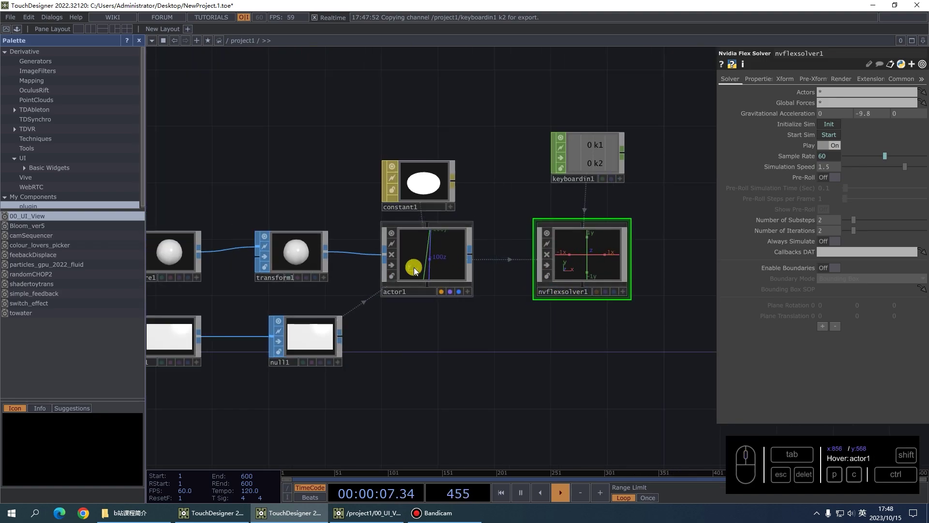
{"action": "scroll", "coordinate": [414, 269], "scroll_direction": "up", "scroll_amount": 5}
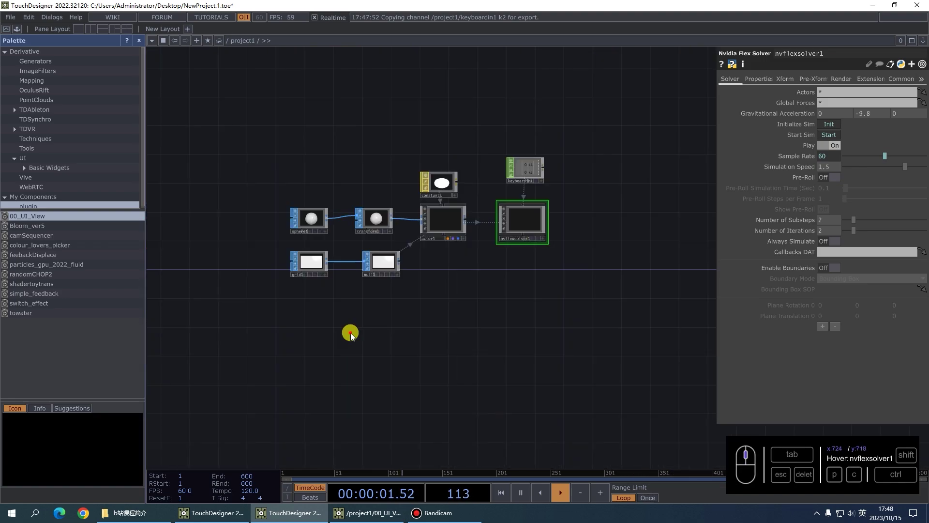
Step: Add a Box SOP in the empty network area below the Null SOP
{"action": "key", "text": "Tab"}
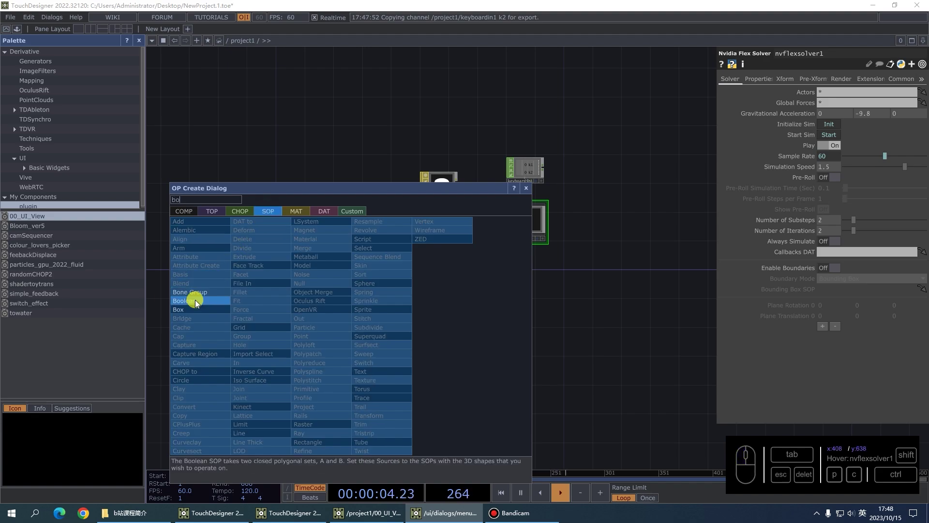
{"action": "left_click", "coordinate": [184, 309]}
{"action": "left_click", "coordinate": [360, 306]}
{"action": "scroll", "coordinate": [363, 310], "scroll_direction": "up", "scroll_amount": 3}
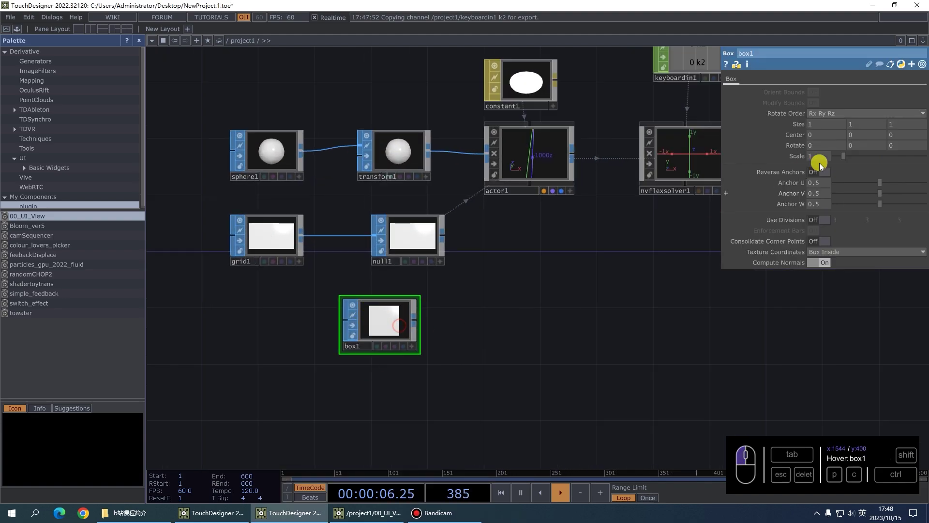
Step: Set the Box SOP's size to 16 by 1 by 9 and rotate its viewer to check the slab in perspective
{"action": "left_click_drag", "start_coordinate": [813, 123], "coordinate": [786, 126]}
{"action": "type", "text": "16"}
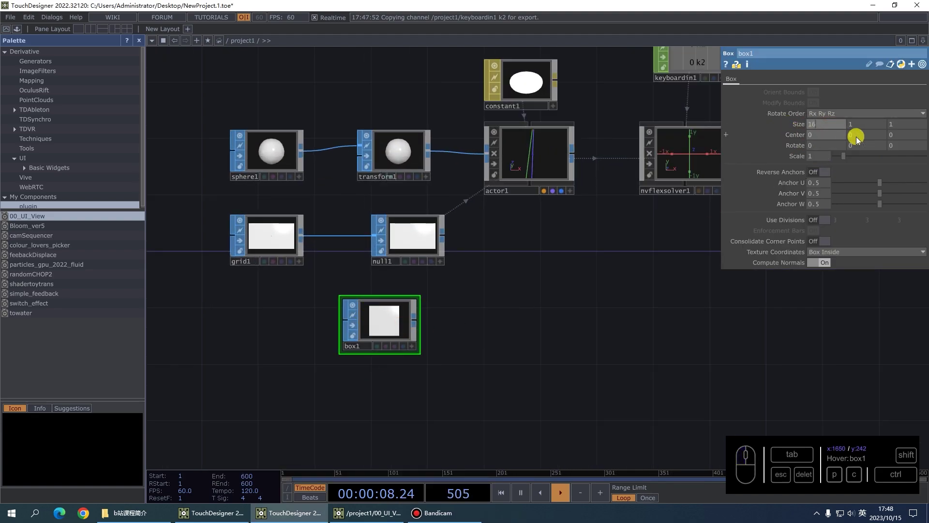
{"action": "left_click_drag", "start_coordinate": [901, 124], "coordinate": [830, 132]}
{"action": "type", "text": "9"}
{"action": "left_click", "coordinate": [560, 332]}
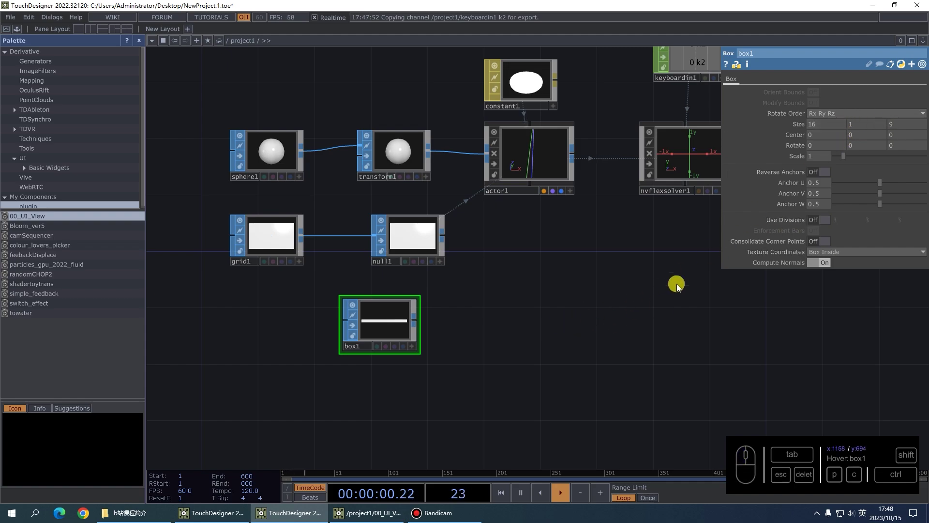
{"action": "scroll", "coordinate": [390, 338], "scroll_direction": "up", "scroll_amount": 3}
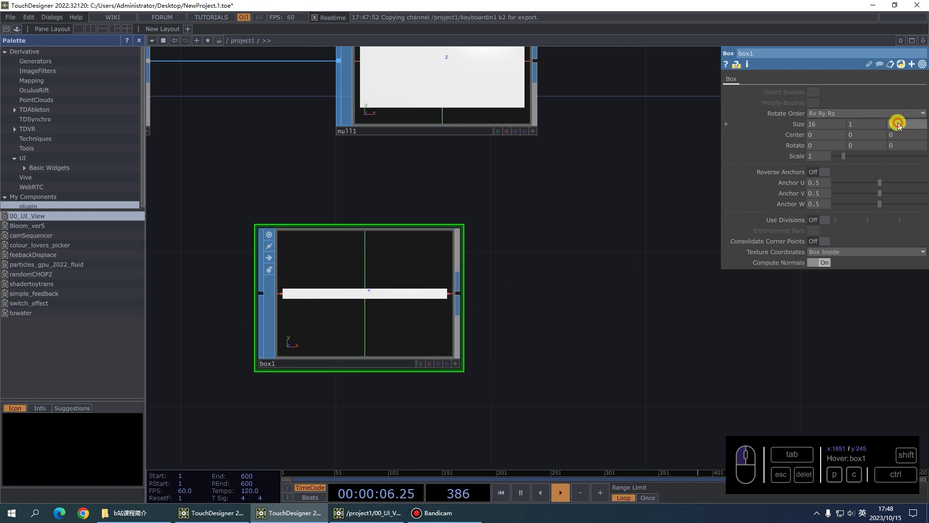
{"action": "left_click", "coordinate": [456, 364]}
{"action": "left_click_drag", "start_coordinate": [414, 308], "coordinate": [398, 323]}
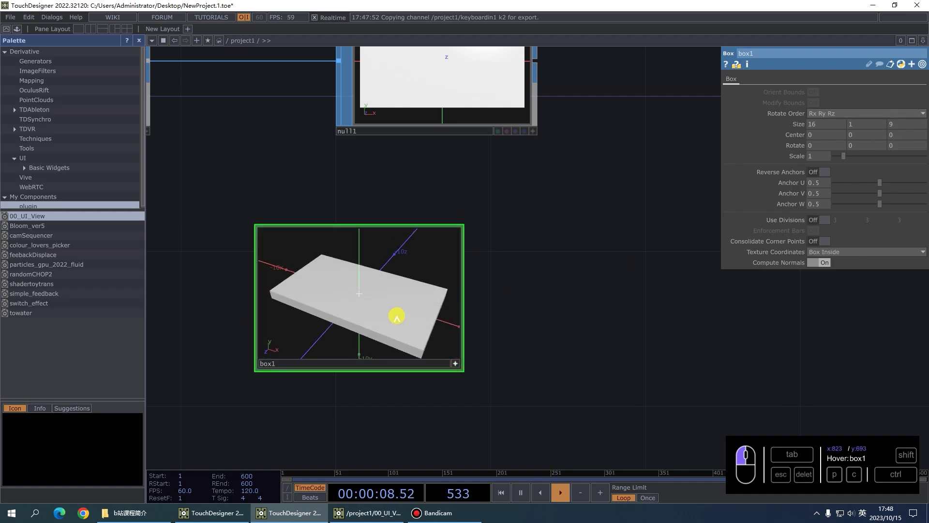
{"action": "left_click", "coordinate": [456, 363]}
{"action": "scroll", "coordinate": [499, 295], "scroll_direction": "down", "scroll_amount": 3}
Step: Enable boundaries on the Flex solver, assign box1 as the Bounding Box SOP and place the box beneath the solver
{"action": "left_click_drag", "start_coordinate": [717, 197], "coordinate": [546, 217]}
{"action": "left_click", "coordinate": [571, 152]}
{"action": "left_click_drag", "start_coordinate": [284, 320], "coordinate": [839, 274]}
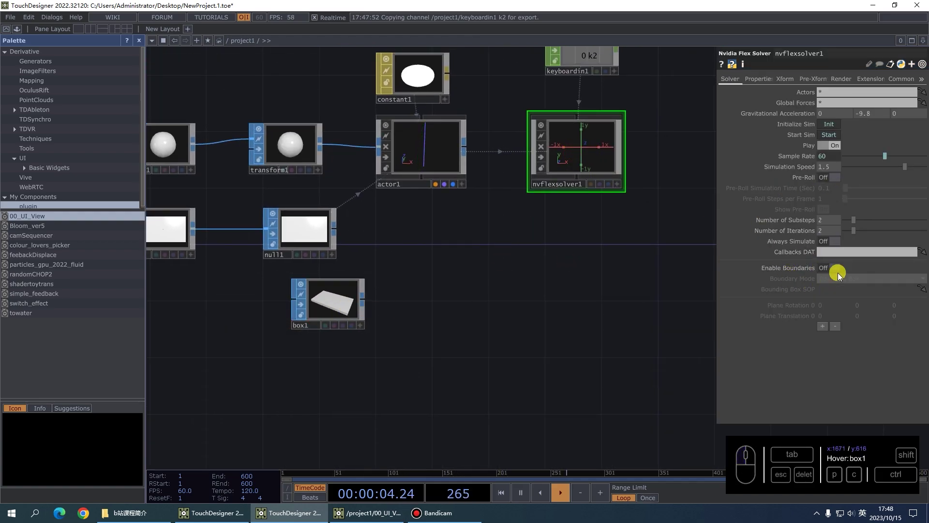
{"action": "left_click_drag", "start_coordinate": [353, 296], "coordinate": [861, 272]}
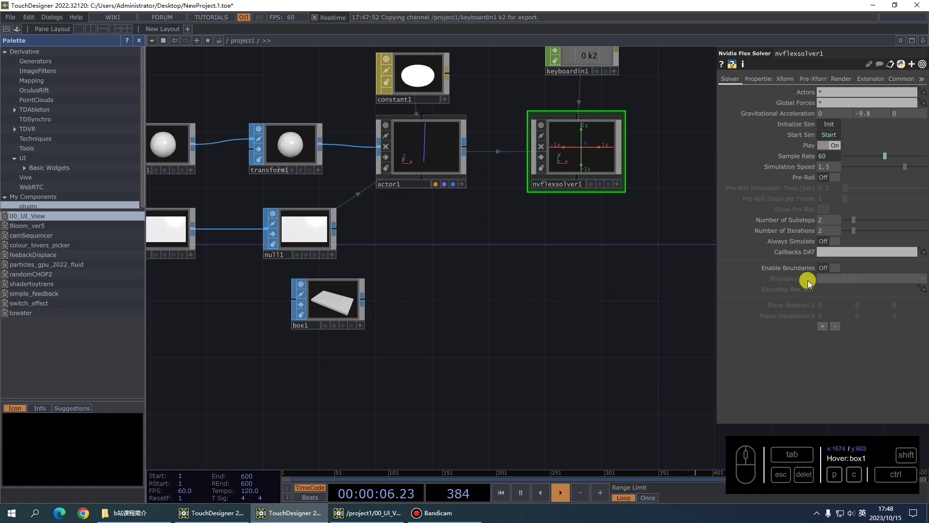
{"action": "left_click", "coordinate": [828, 268]}
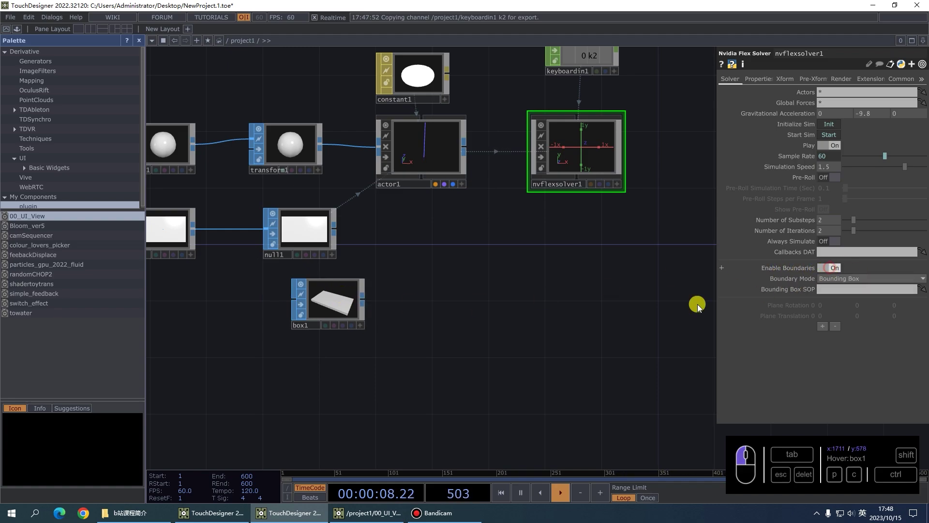
{"action": "left_click_drag", "start_coordinate": [324, 300], "coordinate": [830, 289]}
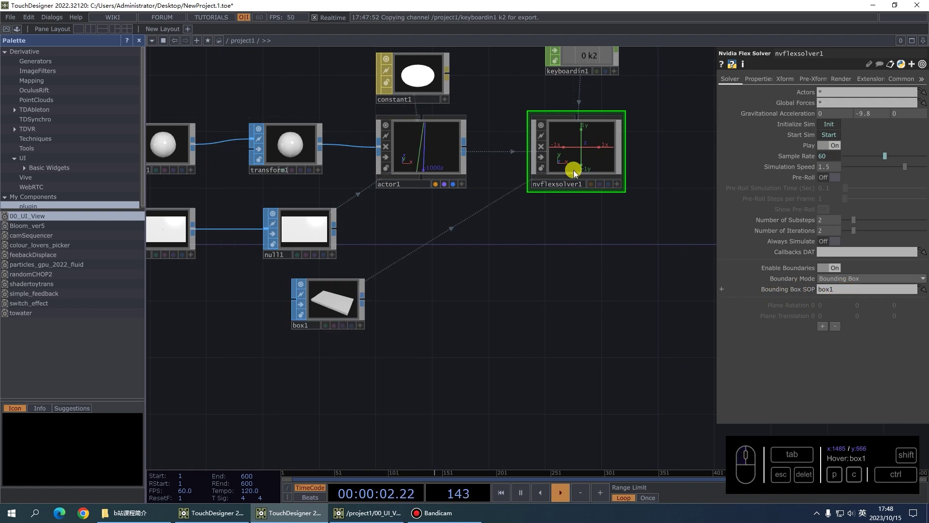
{"action": "left_click_drag", "start_coordinate": [332, 303], "coordinate": [569, 252]}
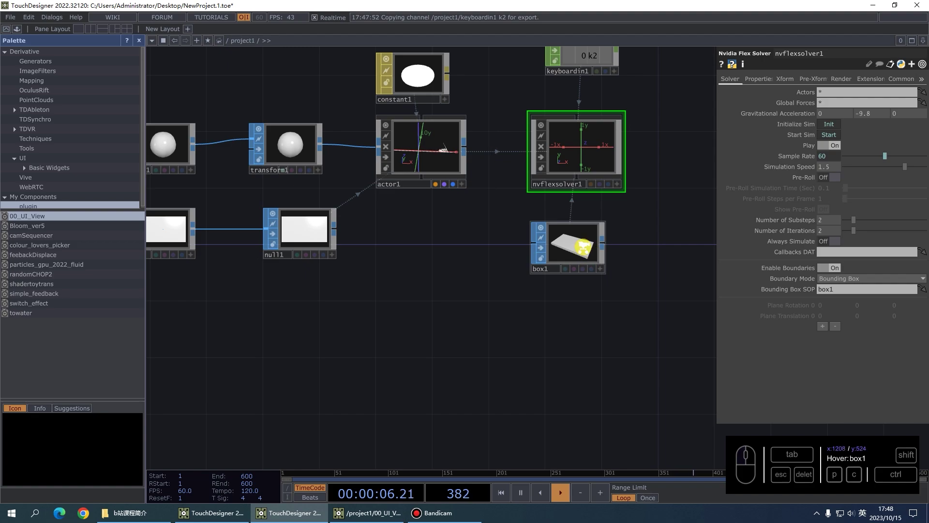
Step: Examine how the particles behave within the bounding box in the actor's viewer and review the Flex solver's fluid properties
{"action": "scroll", "coordinate": [557, 249], "scroll_direction": "up", "scroll_amount": 4}
{"action": "scroll", "coordinate": [547, 324], "scroll_direction": "down", "scroll_amount": 2}
{"action": "scroll", "coordinate": [409, 170], "scroll_direction": "up", "scroll_amount": 5}
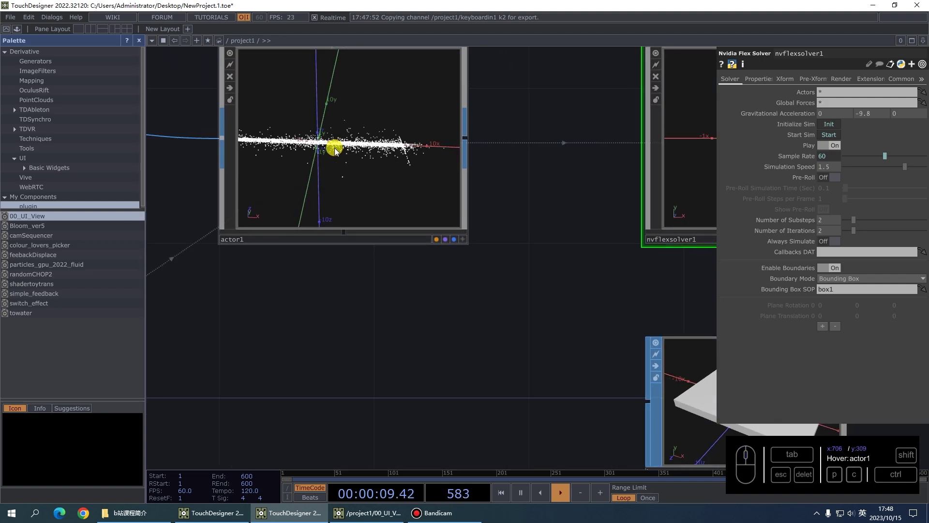
{"action": "scroll", "coordinate": [335, 147], "scroll_direction": "up", "scroll_amount": 3}
{"action": "scroll", "coordinate": [445, 258], "scroll_direction": "down", "scroll_amount": 3}
{"action": "scroll", "coordinate": [382, 257], "scroll_direction": "down", "scroll_amount": 2}
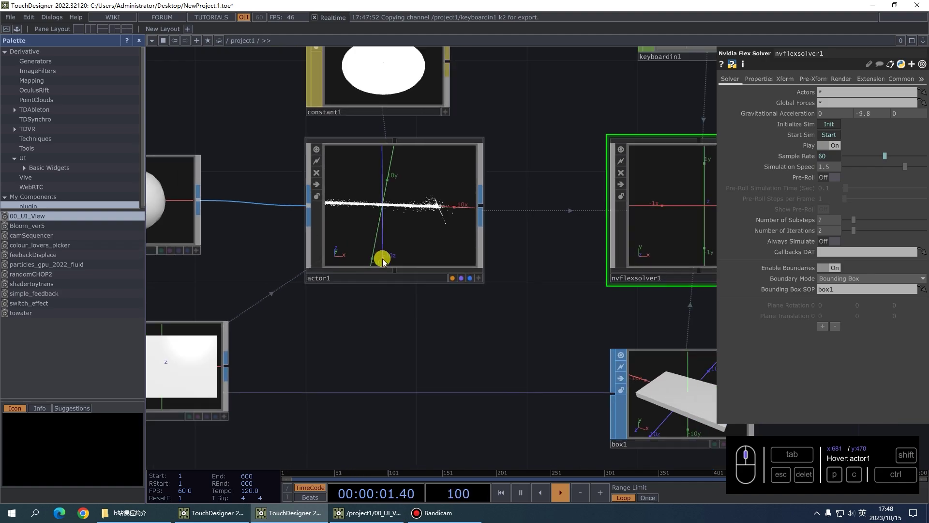
{"action": "scroll", "coordinate": [378, 211], "scroll_direction": "down", "scroll_amount": 3}
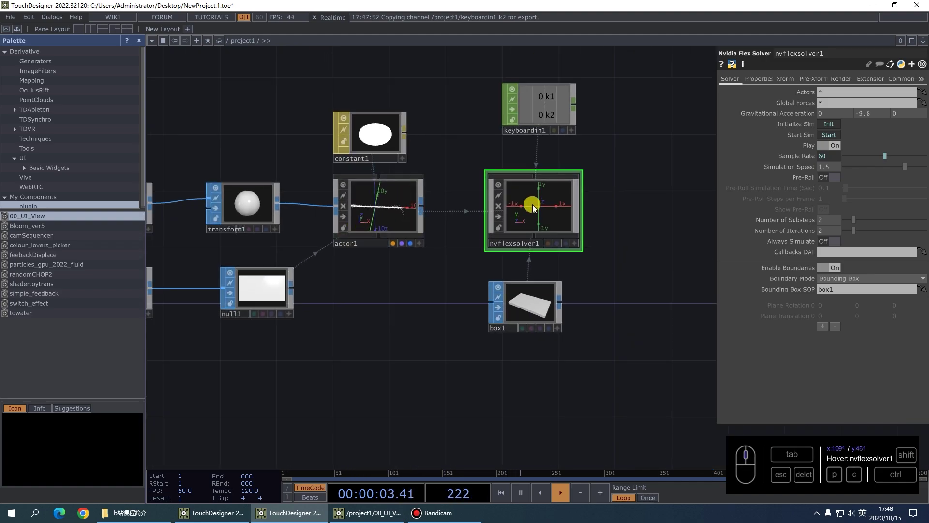
{"action": "scroll", "coordinate": [364, 200], "scroll_direction": "up", "scroll_amount": 1}
{"action": "scroll", "coordinate": [364, 200], "scroll_direction": "up", "scroll_amount": 2}
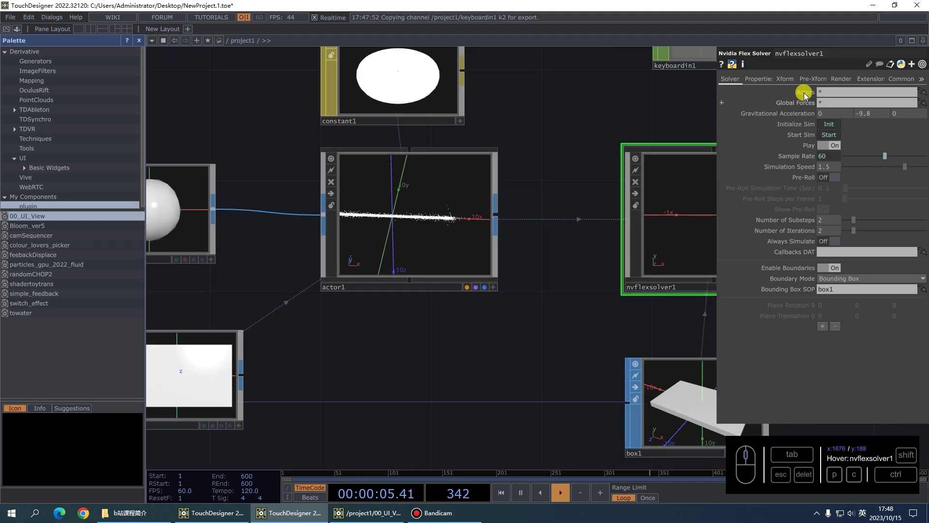
{"action": "left_click", "coordinate": [760, 79]}
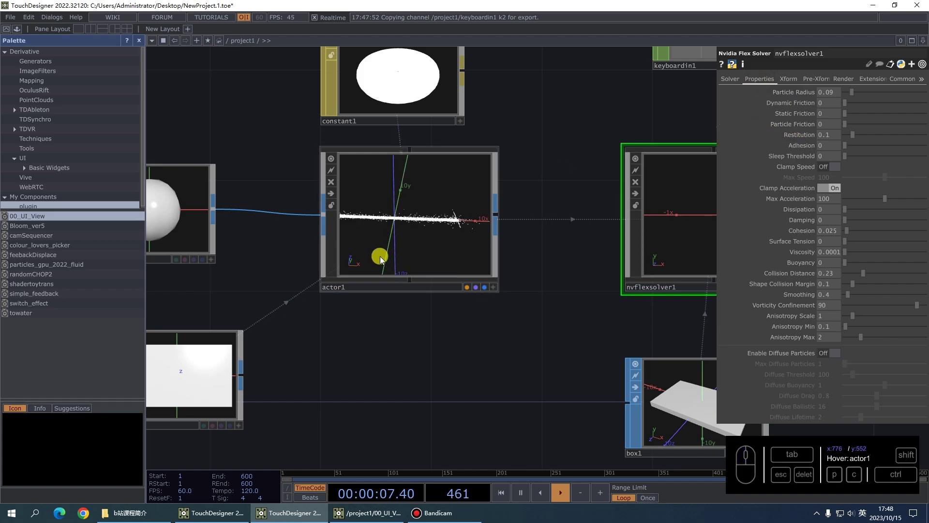
{"action": "scroll", "coordinate": [423, 232], "scroll_direction": "down", "scroll_amount": 2}
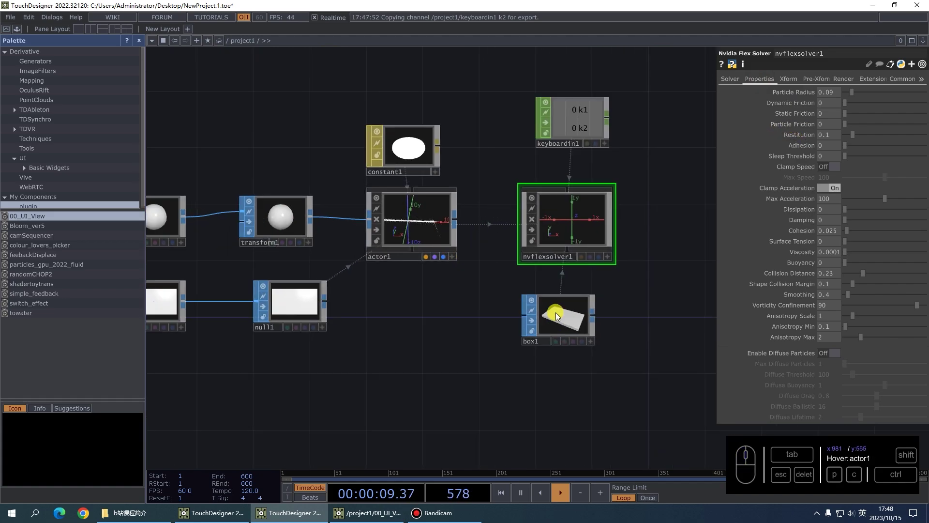
Step: Set the Grid SOP's orientation to ZX Plane and rotate its viewer to check that it lies flat
{"action": "left_click_drag", "start_coordinate": [414, 312], "coordinate": [572, 308]}
{"action": "left_click", "coordinate": [307, 300]}
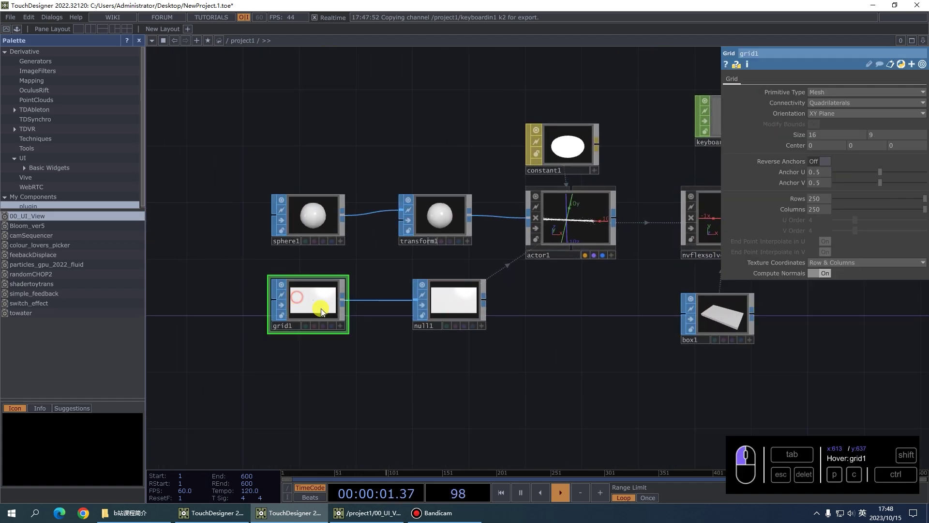
{"action": "left_click_drag", "start_coordinate": [572, 378], "coordinate": [530, 370]}
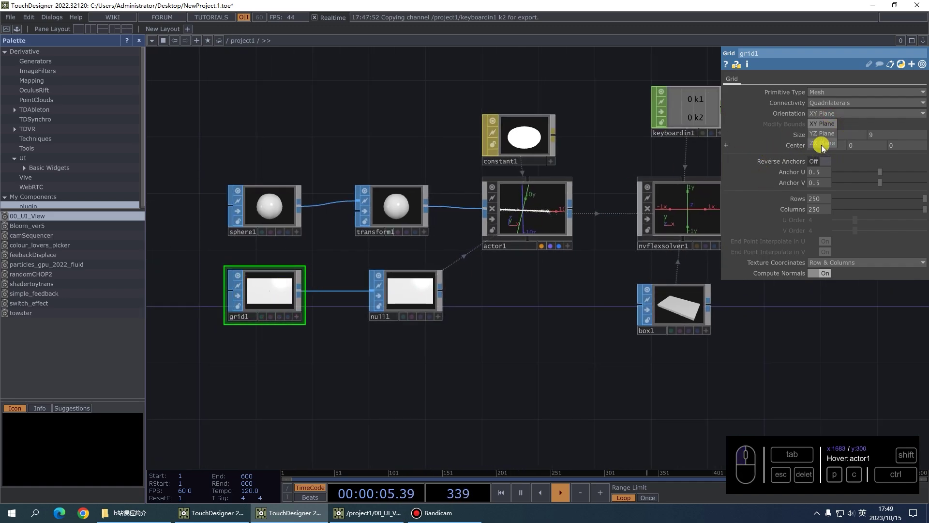
{"action": "left_click", "coordinate": [821, 144]}
{"action": "scroll", "coordinate": [284, 310], "scroll_direction": "up", "scroll_amount": 3}
{"action": "left_click", "coordinate": [319, 330]}
{"action": "left_click_drag", "start_coordinate": [300, 314], "coordinate": [272, 295]}
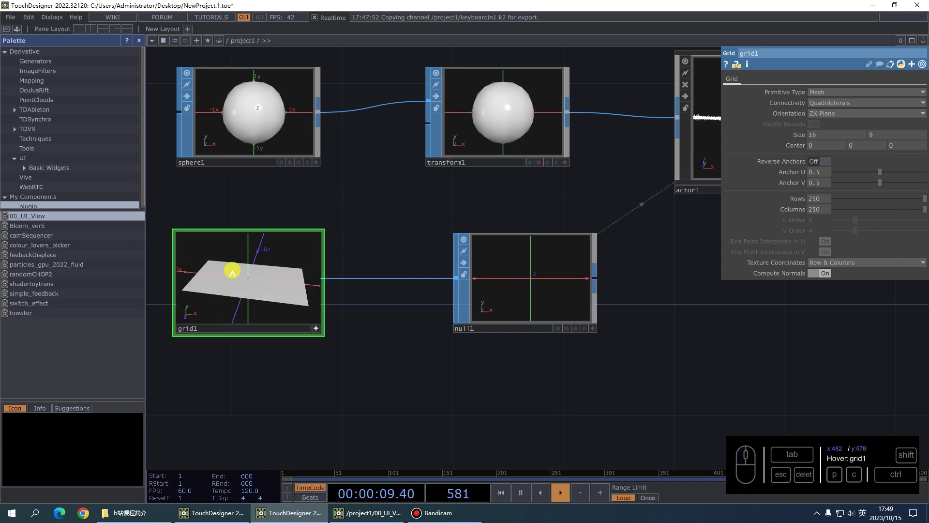
{"action": "scroll", "coordinate": [322, 317], "scroll_direction": "down", "scroll_amount": 5}
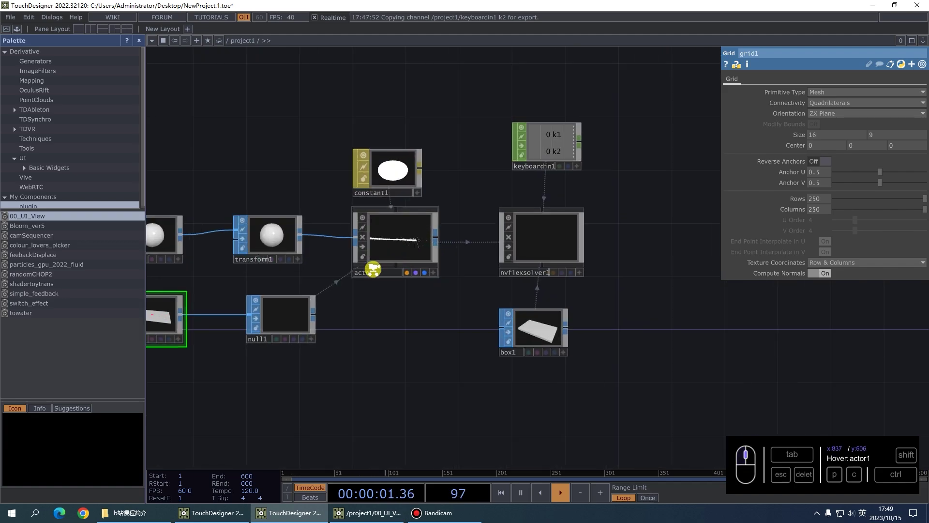
Step: Examine the particle sheet in the actor's viewer, rotating it to see the fluid from another angle
{"action": "scroll", "coordinate": [382, 259], "scroll_direction": "up", "scroll_amount": 5}
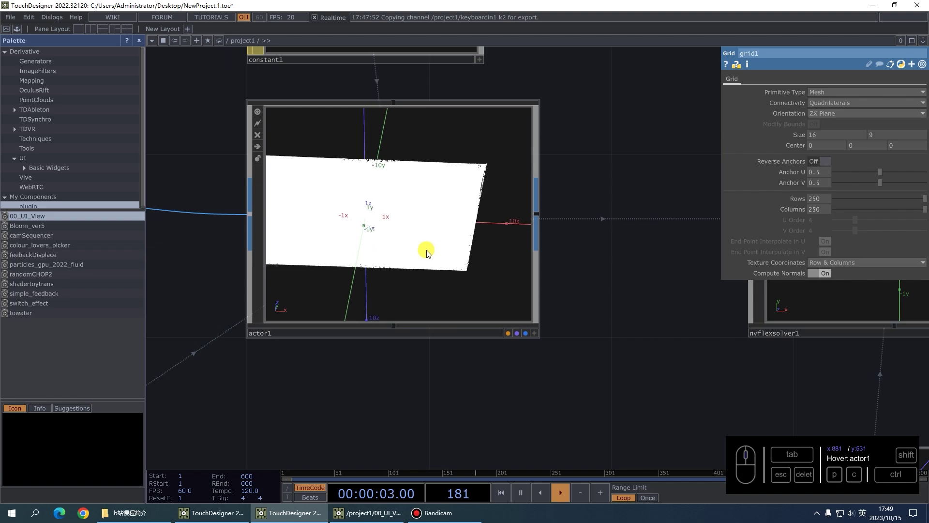
{"action": "scroll", "coordinate": [606, 286], "scroll_direction": "down", "scroll_amount": 3}
{"action": "scroll", "coordinate": [462, 243], "scroll_direction": "up", "scroll_amount": 3}
{"action": "left_click", "coordinate": [585, 347]}
{"action": "left_click_drag", "start_coordinate": [492, 280], "coordinate": [477, 205]}
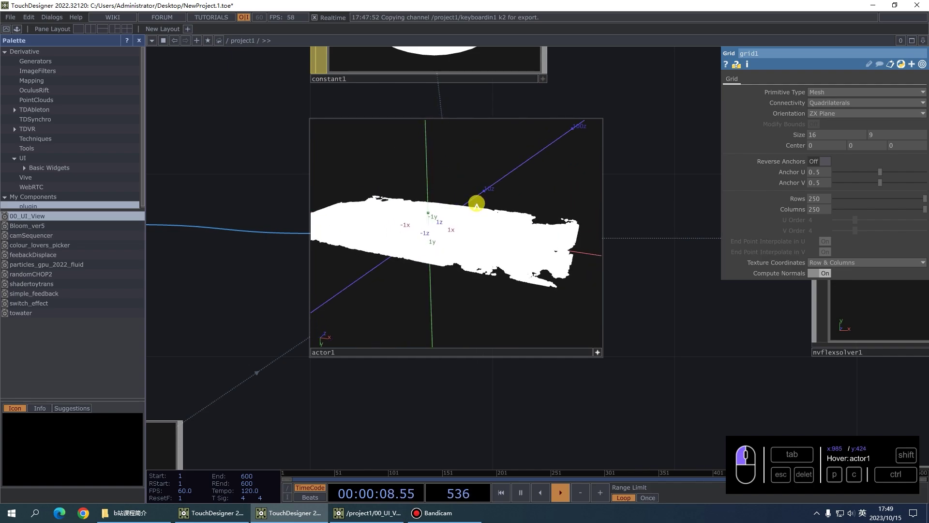
{"action": "left_click", "coordinate": [587, 346]}
{"action": "scroll", "coordinate": [587, 347], "scroll_direction": "down", "scroll_amount": 5}
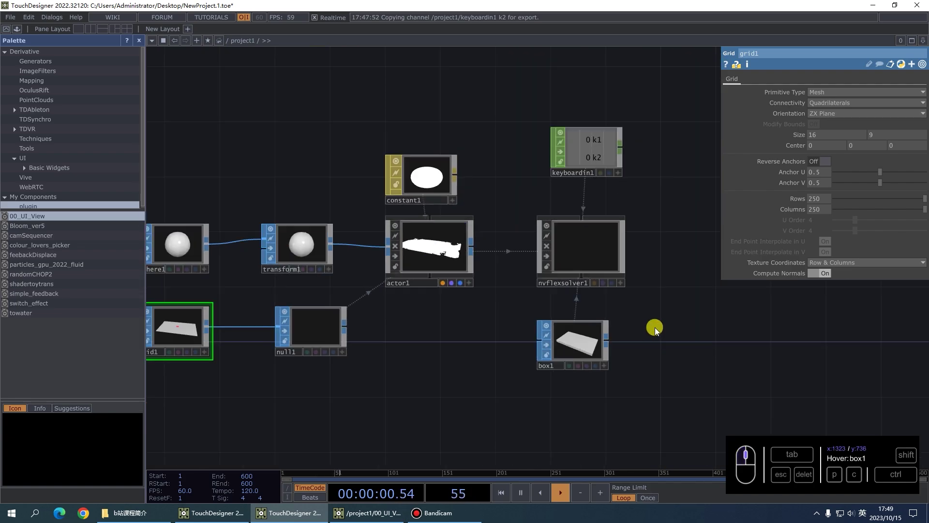
Step: Align the Box SOP more centrally beneath the Flex solver and show its parameters
{"action": "scroll", "coordinate": [655, 327], "scroll_direction": "down", "scroll_amount": 1}
{"action": "left_click_drag", "start_coordinate": [555, 341], "coordinate": [571, 304]}
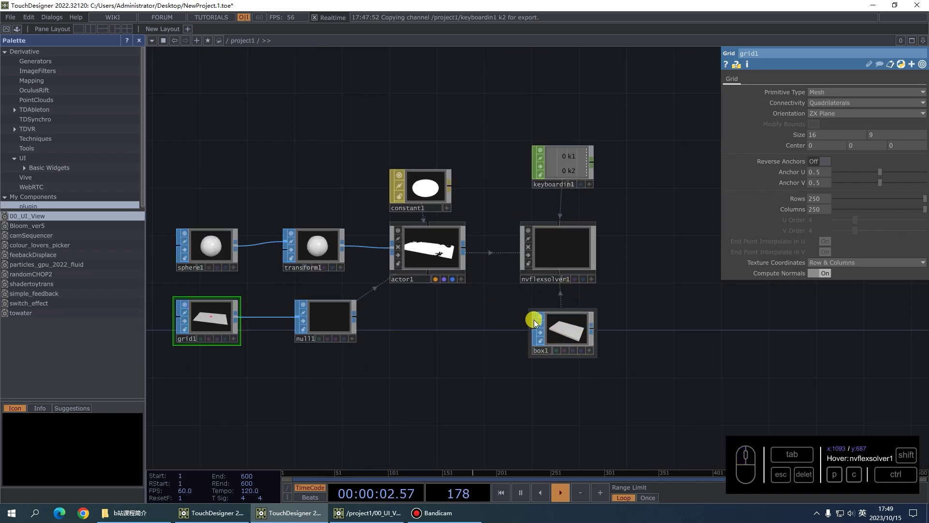
{"action": "scroll", "coordinate": [624, 315], "scroll_direction": "down", "scroll_amount": 4}
{"action": "scroll", "coordinate": [616, 290], "scroll_direction": "up", "scroll_amount": 3}
{"action": "scroll", "coordinate": [616, 285], "scroll_direction": "up", "scroll_amount": 1}
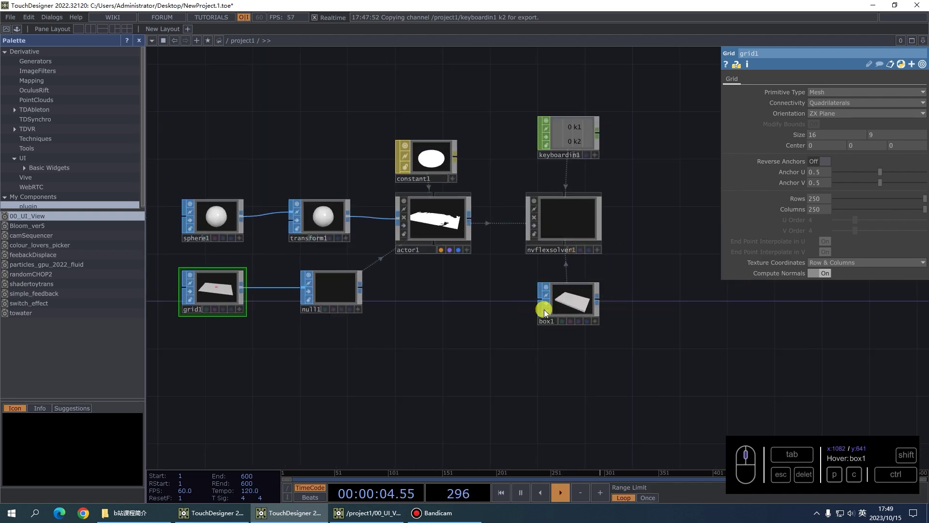
{"action": "left_click", "coordinate": [547, 307]}
{"action": "scroll", "coordinate": [512, 255], "scroll_direction": "up", "scroll_amount": 4}
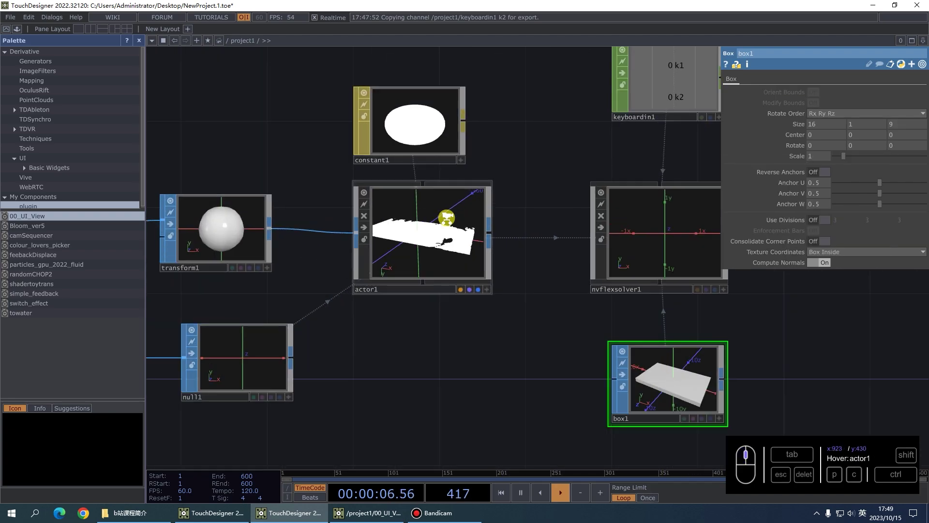
Step: Add a Force COMP above the Constant MAT
{"action": "scroll", "coordinate": [492, 286], "scroll_direction": "down", "scroll_amount": 6}
{"action": "key", "text": "Tab"}
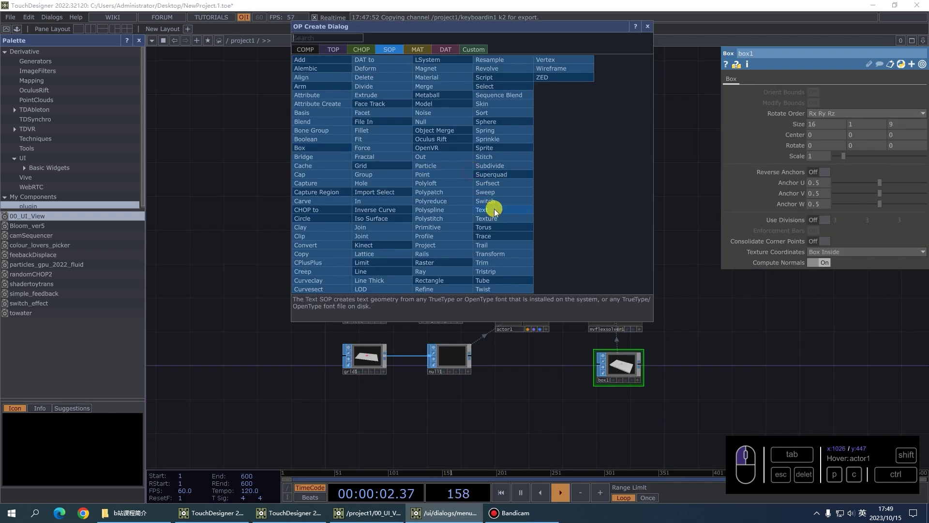
{"action": "left_click", "coordinate": [315, 50]}
{"action": "type", "text": "f"}
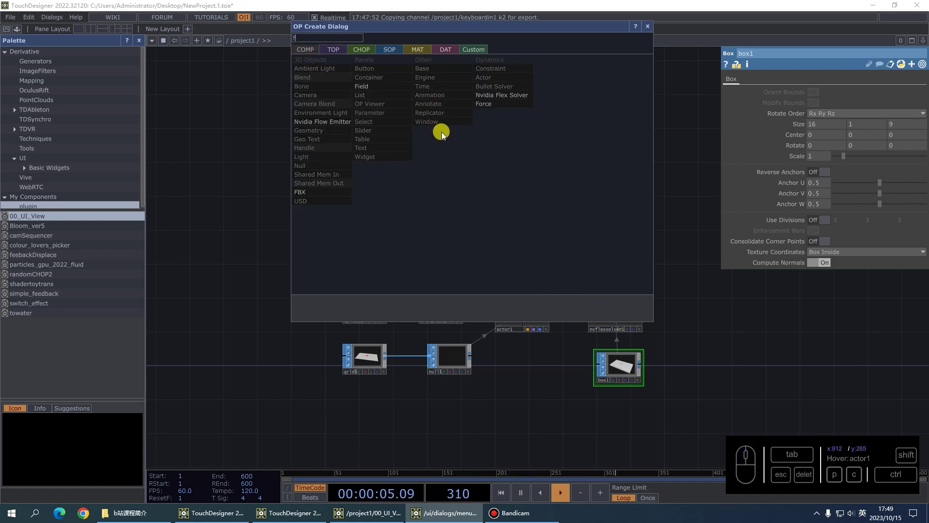
{"action": "left_click", "coordinate": [483, 104]}
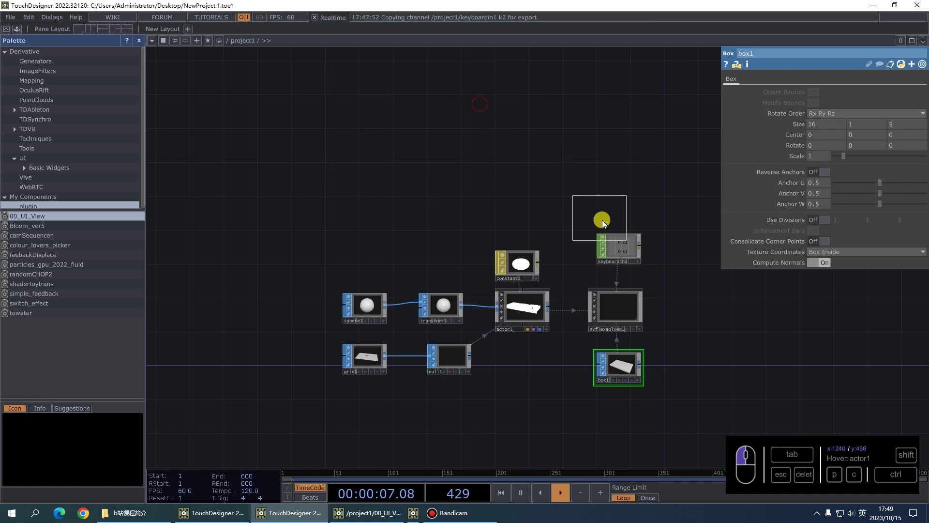
{"action": "left_click", "coordinate": [503, 191]}
{"action": "scroll", "coordinate": [501, 208], "scroll_direction": "up", "scroll_amount": 4}
{"action": "scroll", "coordinate": [492, 248], "scroll_direction": "down", "scroll_amount": 3}
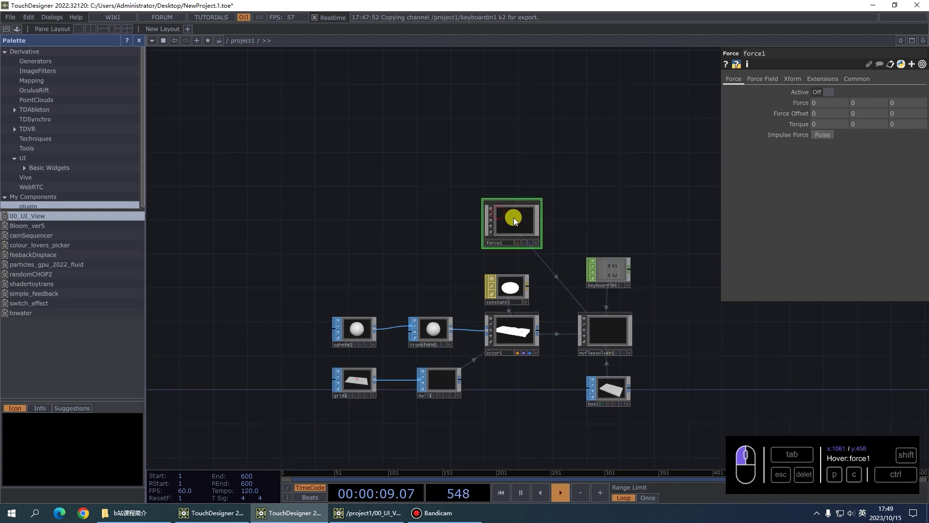
Step: Activate the Force COMP's force field with linear falloff on and a radius of 2.3
{"action": "scroll", "coordinate": [561, 251], "scroll_direction": "up", "scroll_amount": 4}
{"action": "left_click", "coordinate": [762, 78]}
{"action": "left_click", "coordinate": [792, 79]}
{"action": "left_click", "coordinate": [763, 79]}
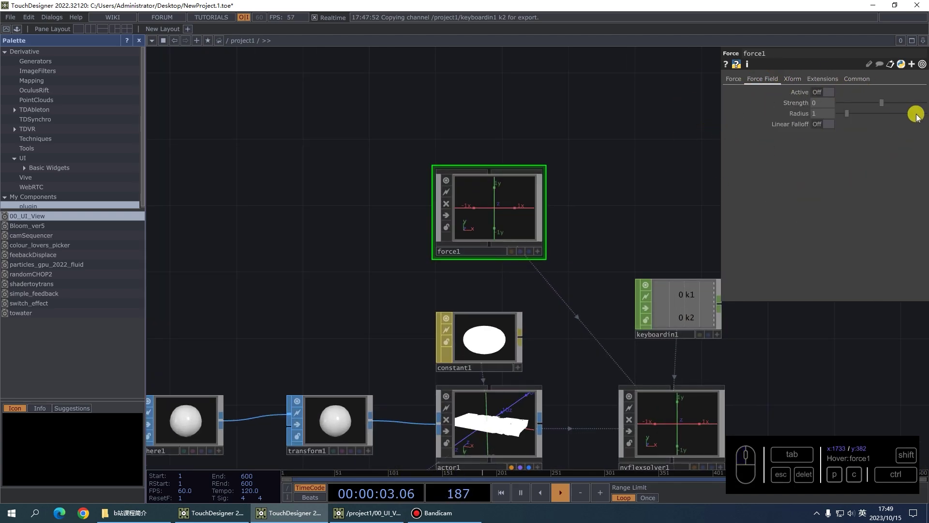
{"action": "left_click", "coordinate": [818, 92]}
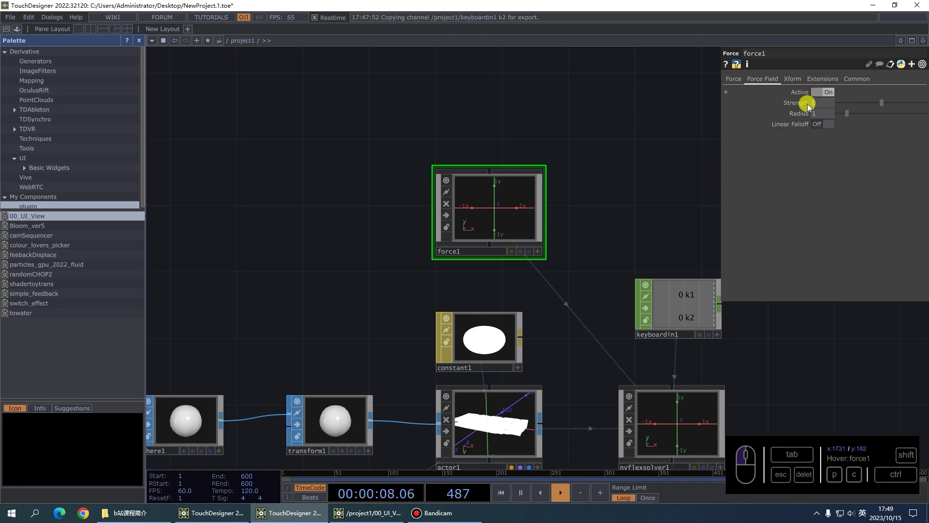
{"action": "left_click", "coordinate": [823, 125]}
{"action": "left_click_drag", "start_coordinate": [827, 116], "coordinate": [764, 111]}
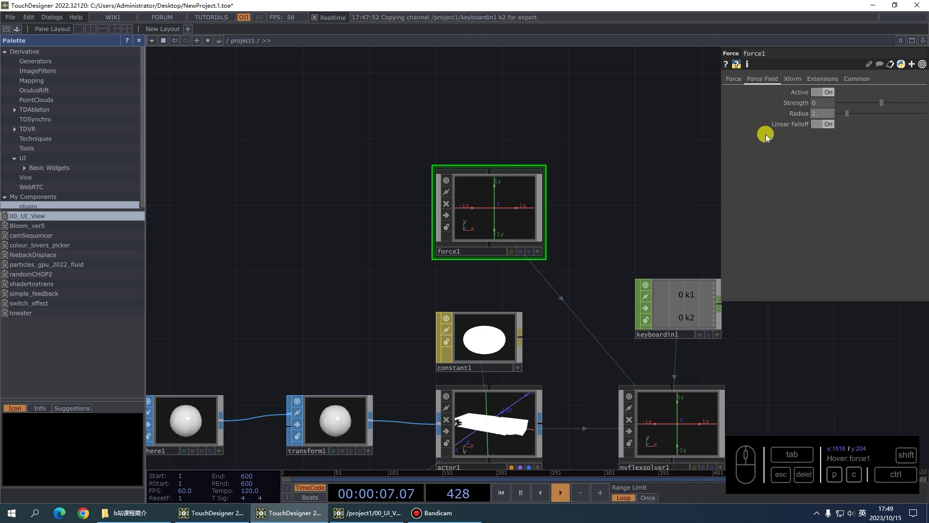
Step: Add a Mouse In CHOP to the empty network area above and to the left of the Force COMP
{"action": "scroll", "coordinate": [627, 211], "scroll_direction": "down", "scroll_amount": 2}
{"action": "scroll", "coordinate": [605, 222], "scroll_direction": "up", "scroll_amount": 2}
{"action": "scroll", "coordinate": [609, 271], "scroll_direction": "down", "scroll_amount": 5}
{"action": "left_click", "coordinate": [288, 173]}
{"action": "key", "text": "Tab"}
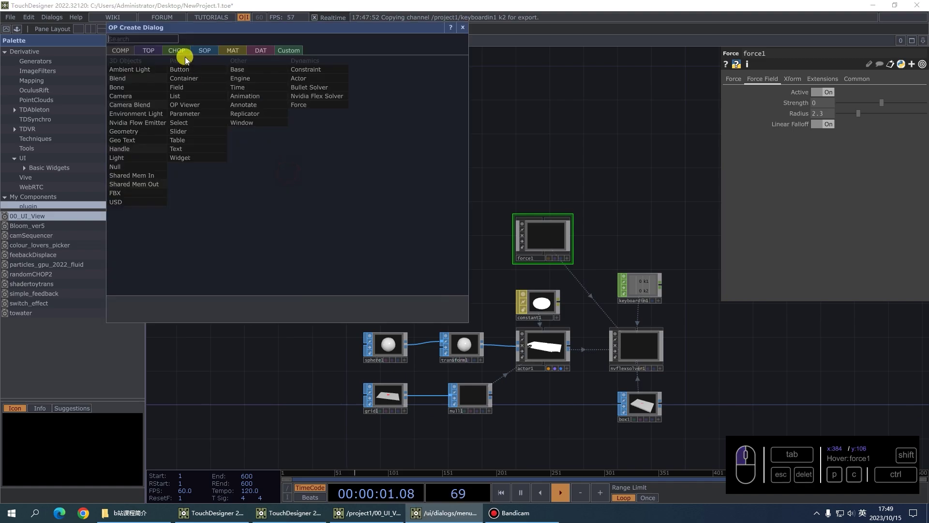
{"action": "left_click", "coordinate": [180, 52]}
{"action": "type", "text": "mou"}
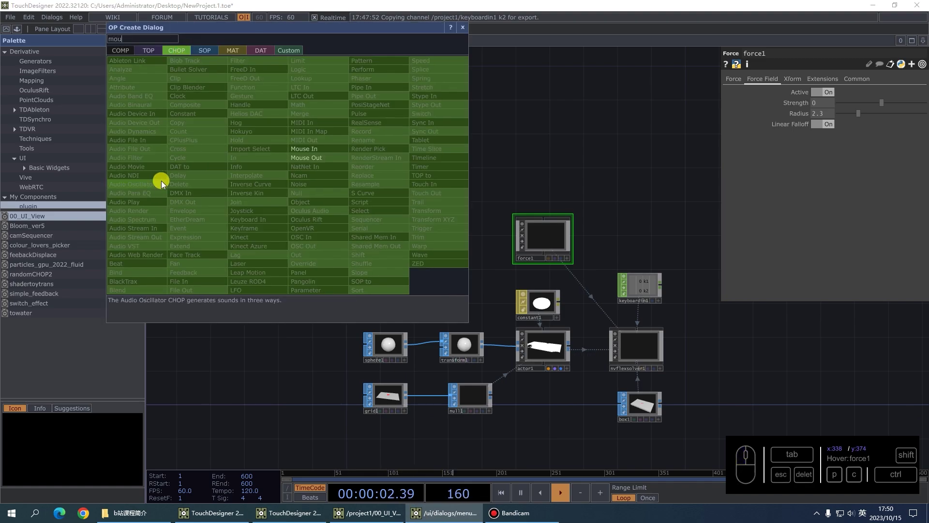
{"action": "left_click", "coordinate": [326, 147]}
{"action": "left_click", "coordinate": [356, 208]}
{"action": "scroll", "coordinate": [387, 223], "scroll_direction": "up", "scroll_amount": 4}
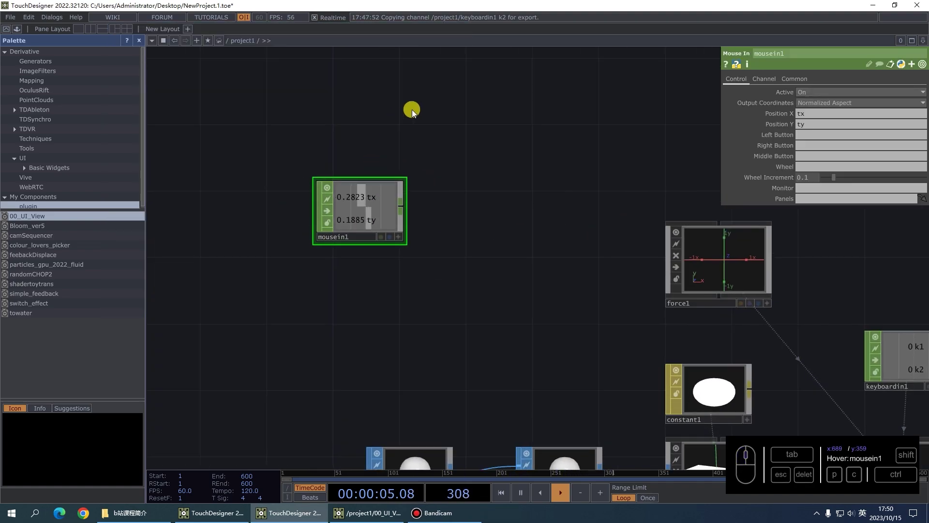
{"action": "left_click_drag", "start_coordinate": [379, 223], "coordinate": [332, 191]}
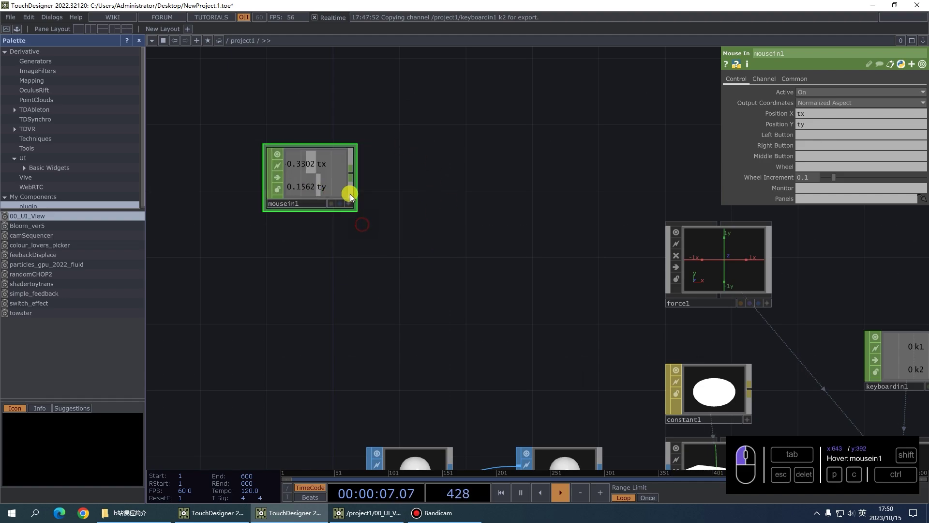
Step: Name the Mouse In CHOP's left-button channel "left" and inspect the resulting channels
{"action": "left_click", "coordinate": [805, 136]}
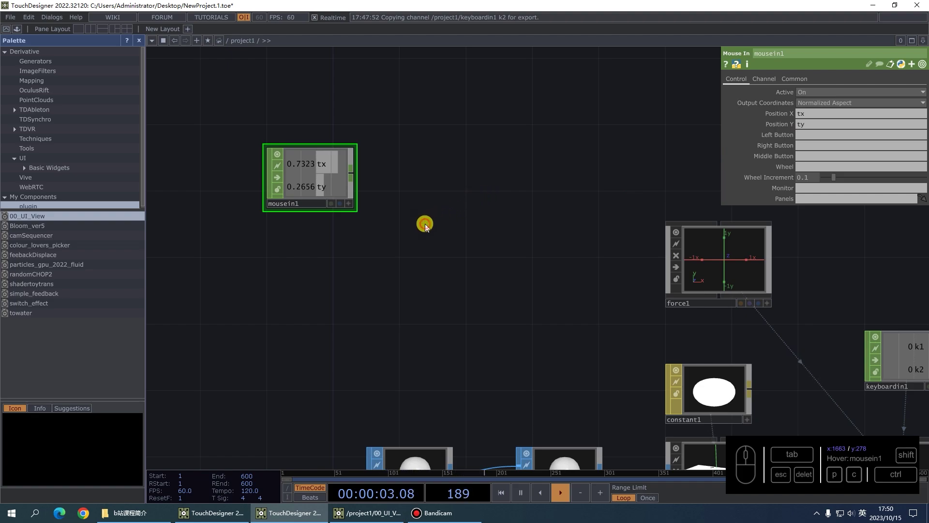
{"action": "left_click", "coordinate": [806, 136]}
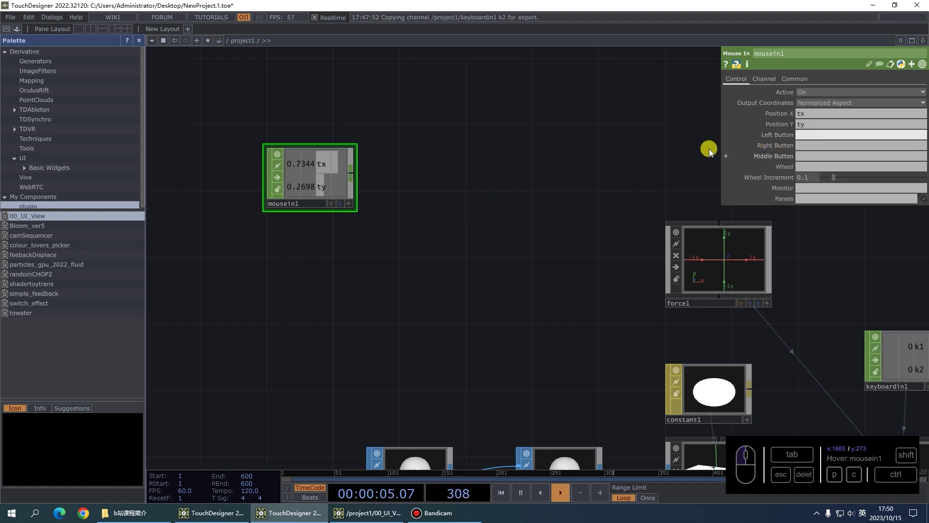
{"action": "type", "text": "left"}
{"action": "left_click", "coordinate": [504, 259]}
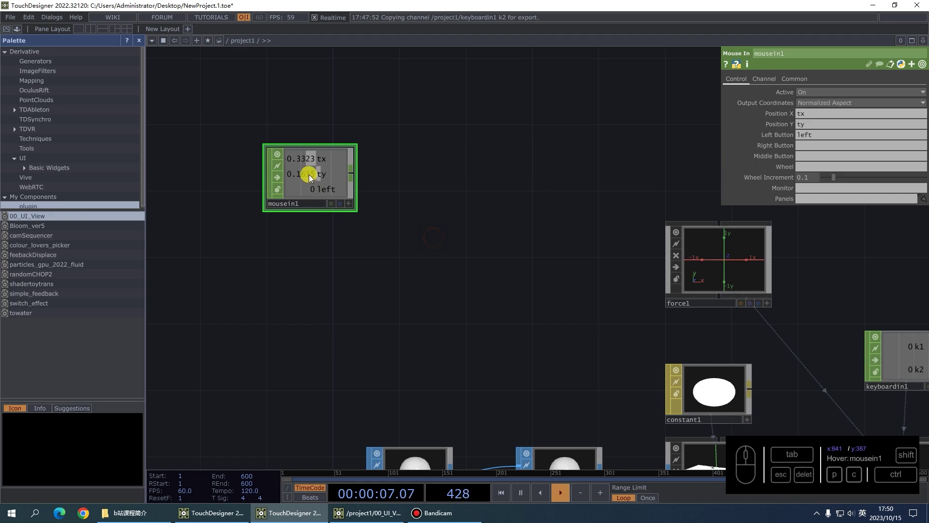
{"action": "scroll", "coordinate": [334, 191], "scroll_direction": "up", "scroll_amount": 3}
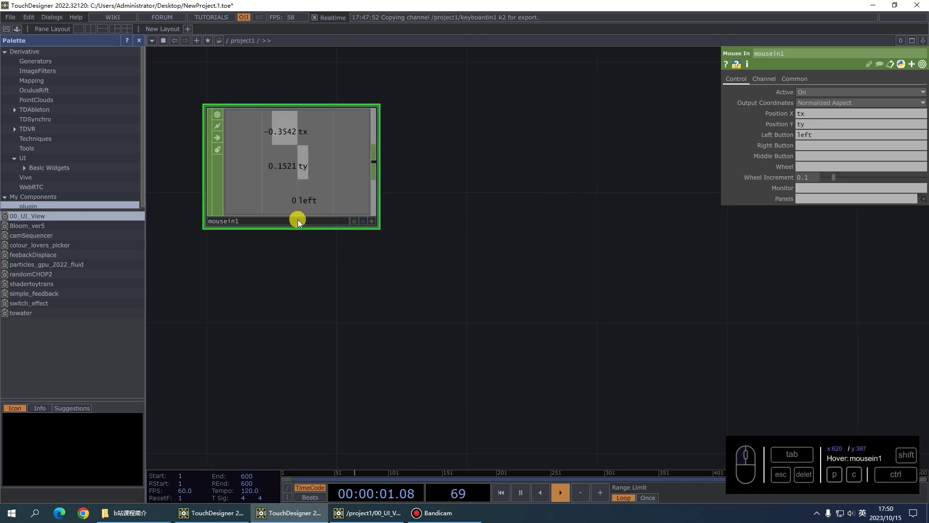
{"action": "scroll", "coordinate": [529, 280], "scroll_direction": "down", "scroll_amount": 4}
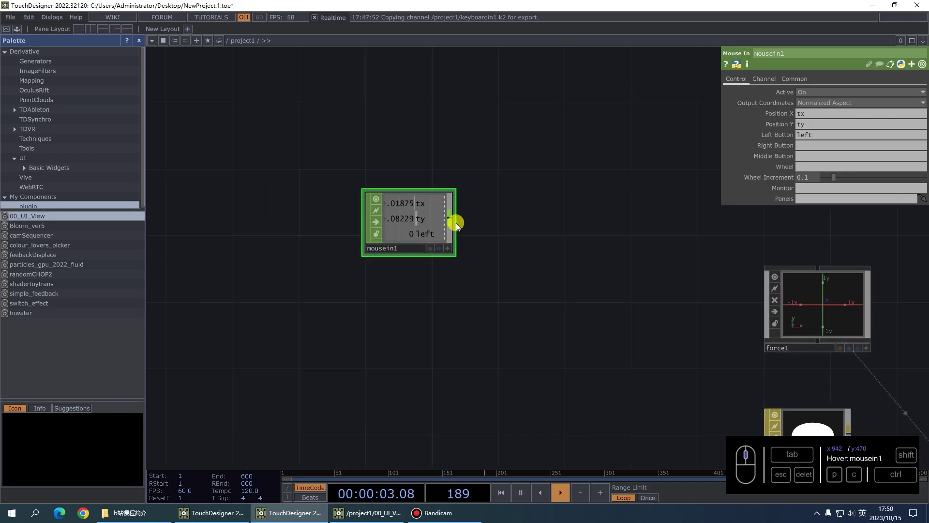
Step: Append a Math CHOP to the Mouse In CHOP and place it between the mouse input and the Force COMP
{"action": "right_click", "coordinate": [456, 223]}
{"action": "type", "text": "math"}
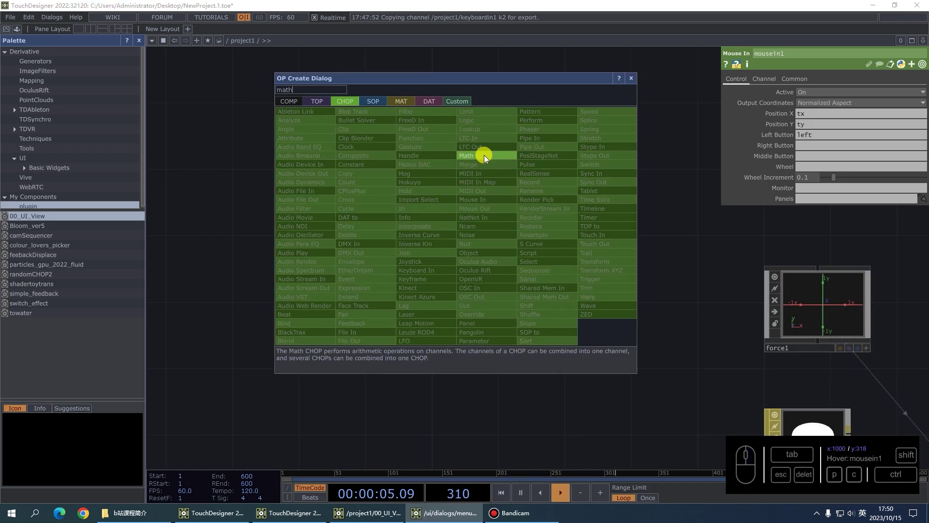
{"action": "left_click", "coordinate": [484, 155]}
{"action": "left_click", "coordinate": [596, 288]}
{"action": "left_click_drag", "start_coordinate": [623, 326], "coordinate": [450, 295]}
{"action": "left_click_drag", "start_coordinate": [460, 249], "coordinate": [491, 266]}
{"action": "scroll", "coordinate": [462, 247], "scroll_direction": "up", "scroll_amount": 2}
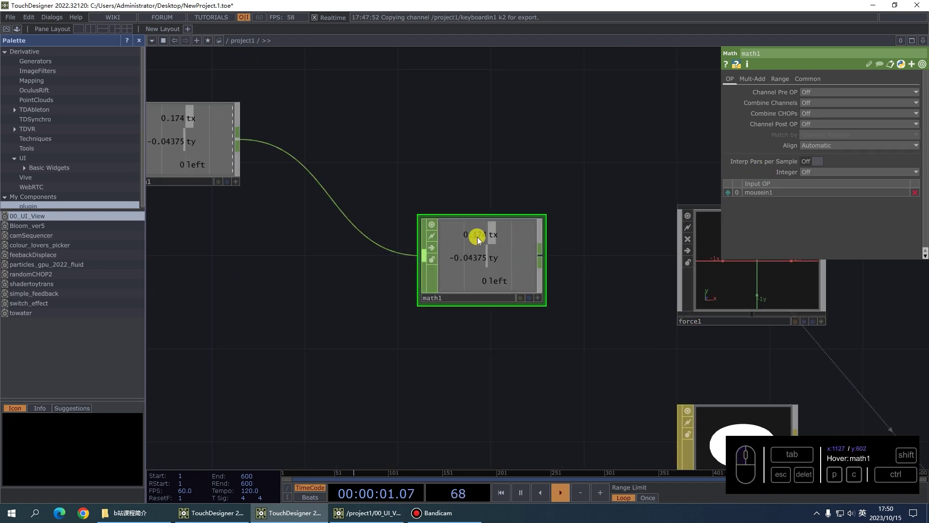
Step: Set the Math CHOP's channel scope to "*tx ty"
{"action": "left_click", "coordinate": [808, 79]}
{"action": "left_click", "coordinate": [836, 103]}
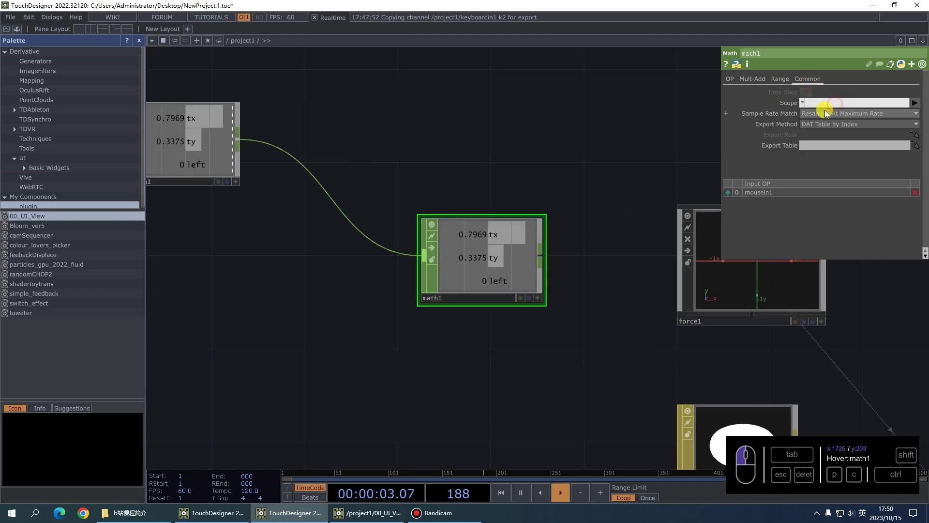
{"action": "type", "text": "tx ty"}
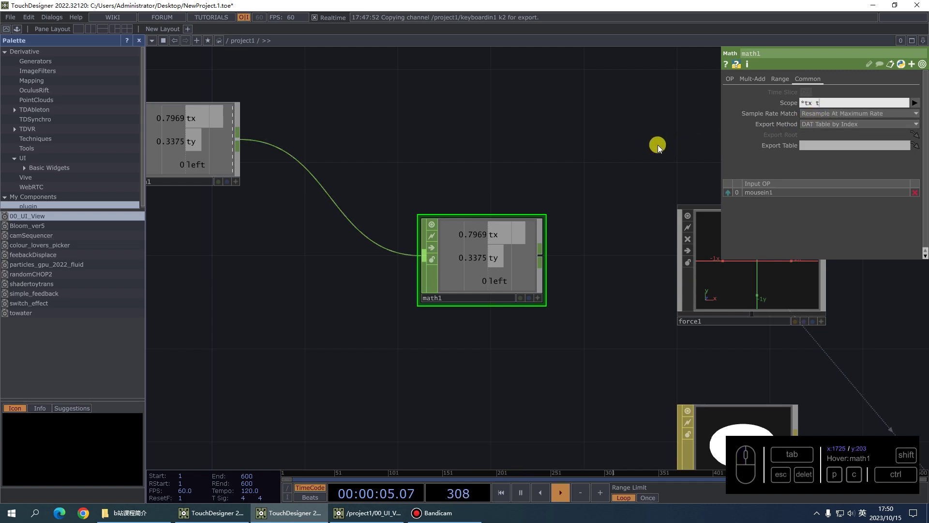
{"action": "key", "text": "Return"}
{"action": "scroll", "coordinate": [487, 298], "scroll_direction": "up", "scroll_amount": 2}
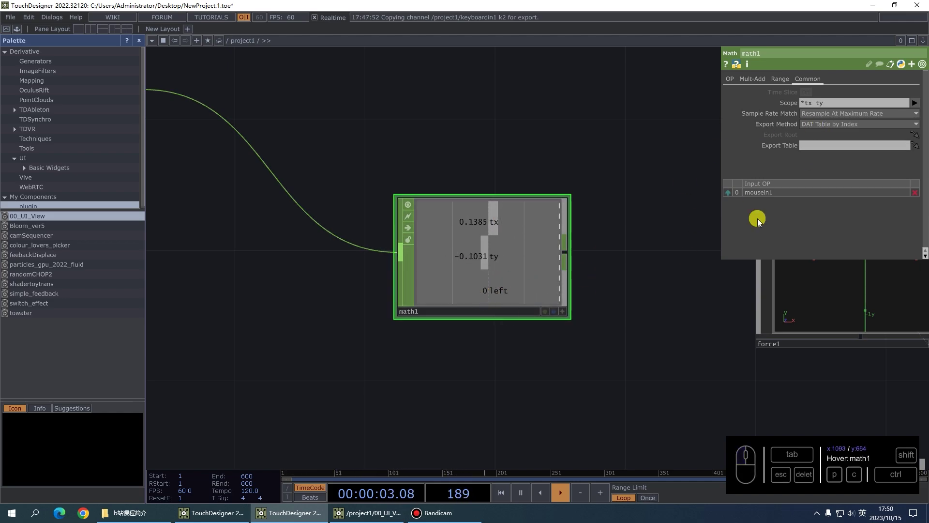
Step: Set the Math CHOP's To Range to 0–7 and check its output with mouse movement
{"action": "left_click", "coordinate": [780, 78]}
{"action": "left_click", "coordinate": [886, 104]}
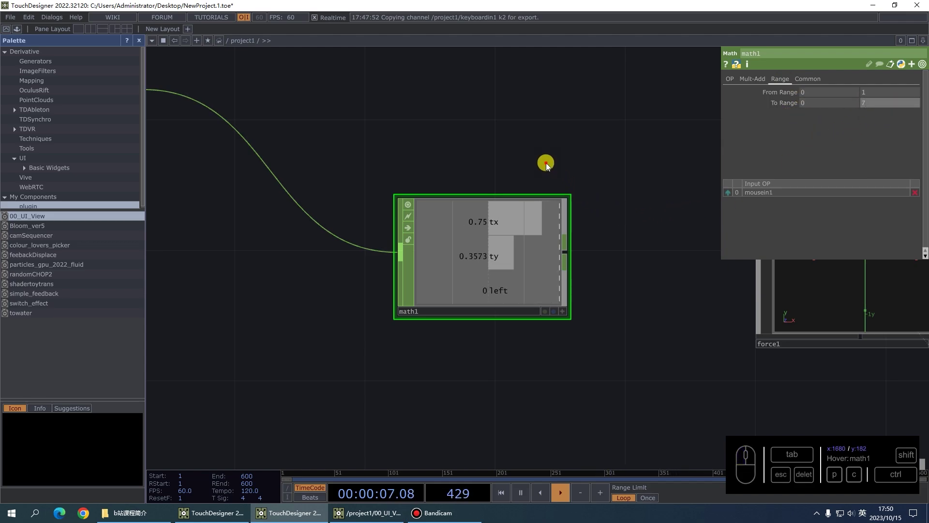
{"action": "type", "text": "7"}
{"action": "key", "text": "Return"}
{"action": "scroll", "coordinate": [369, 245], "scroll_direction": "down", "scroll_amount": 3}
{"action": "scroll", "coordinate": [228, 224], "scroll_direction": "up", "scroll_amount": 4}
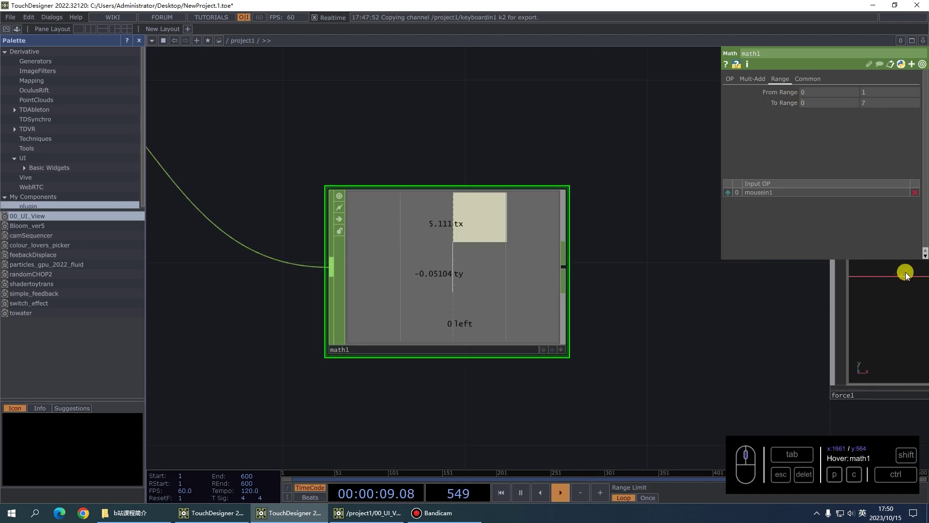
{"action": "scroll", "coordinate": [291, 166], "scroll_direction": "down", "scroll_amount": 3}
Step: Drive the Force COMP's X translation with math1's tx channel and its Z translation with the negated expression -op('math1')['ty']
{"action": "left_click", "coordinate": [573, 182]}
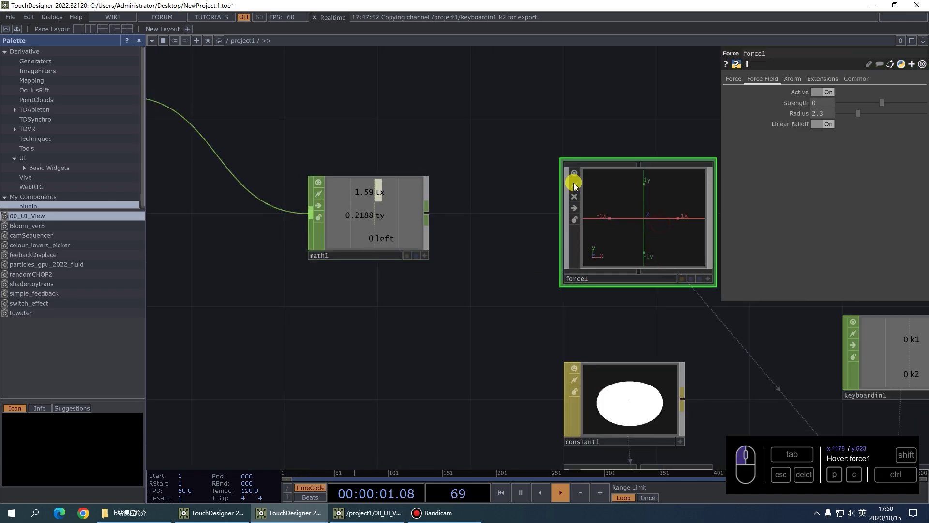
{"action": "left_click", "coordinate": [787, 78]}
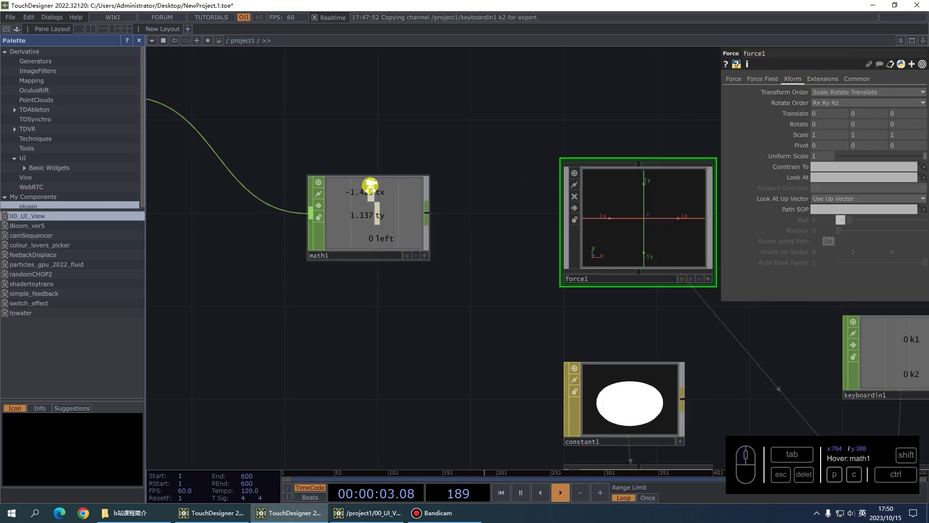
{"action": "scroll", "coordinate": [370, 185], "scroll_direction": "up", "scroll_amount": 3}
{"action": "left_click", "coordinate": [482, 326]}
{"action": "left_click_drag", "start_coordinate": [373, 197], "coordinate": [823, 113]}
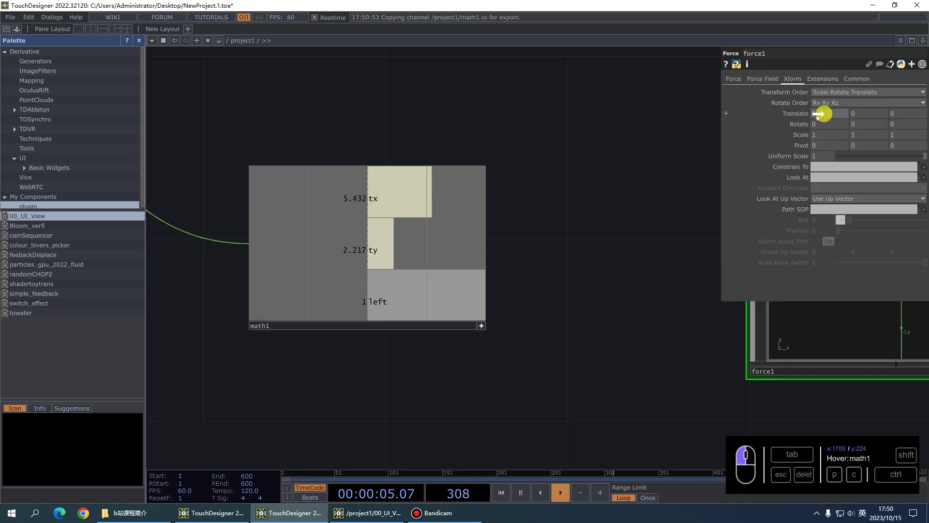
{"action": "left_click_drag", "start_coordinate": [408, 247], "coordinate": [906, 110]}
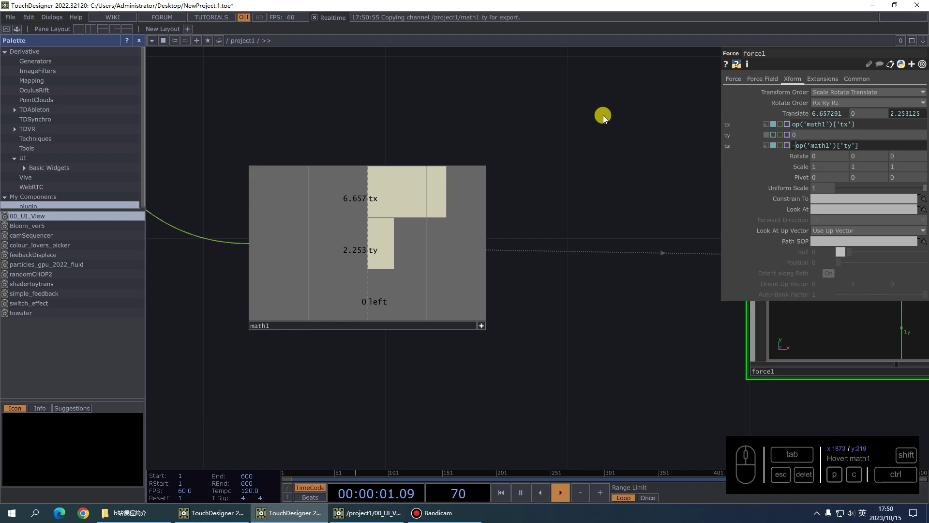
{"action": "scroll", "coordinate": [581, 310], "scroll_direction": "down", "scroll_amount": 6}
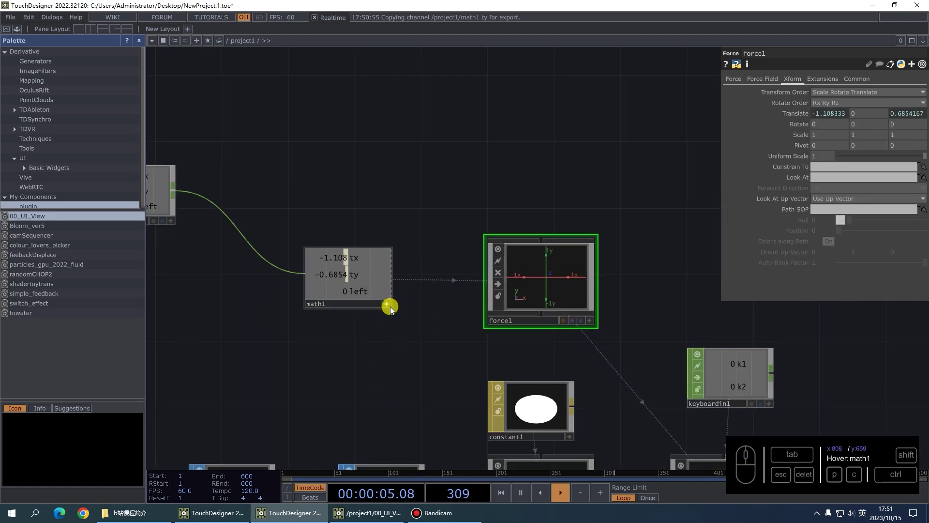
Step: Show the Force COMP's force field parameters and move the Mouse In CHOP farther up and away from the Math CHOP
{"action": "left_click_drag", "start_coordinate": [377, 353], "coordinate": [467, 389]}
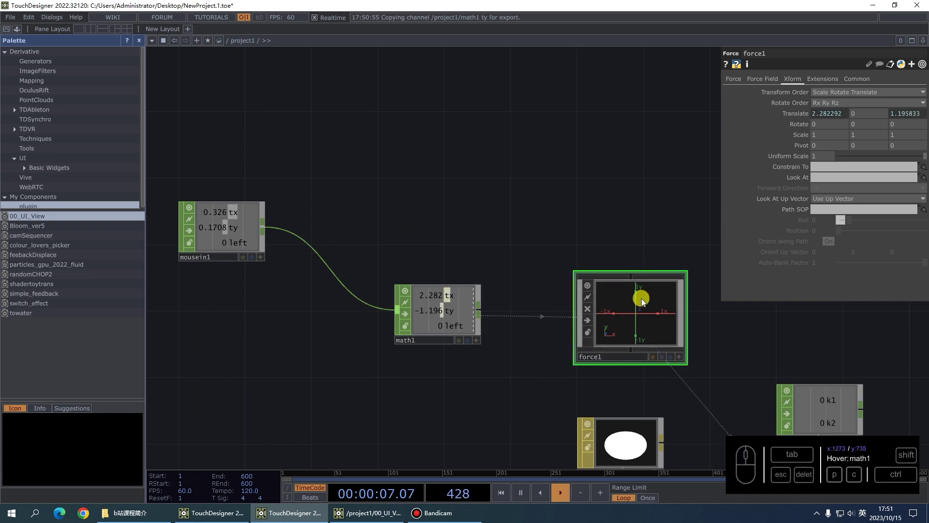
{"action": "left_click", "coordinate": [769, 80]}
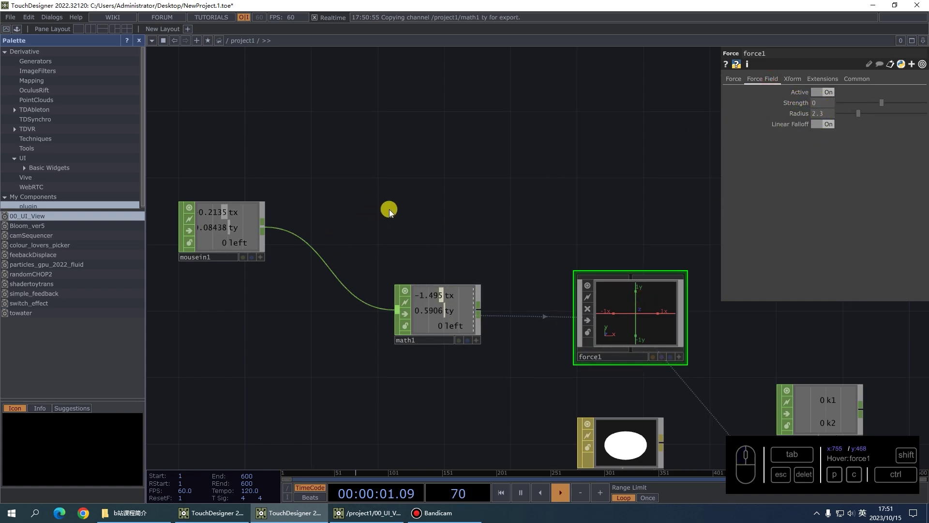
{"action": "left_click_drag", "start_coordinate": [367, 177], "coordinate": [396, 204]}
{"action": "left_click_drag", "start_coordinate": [262, 243], "coordinate": [228, 210]}
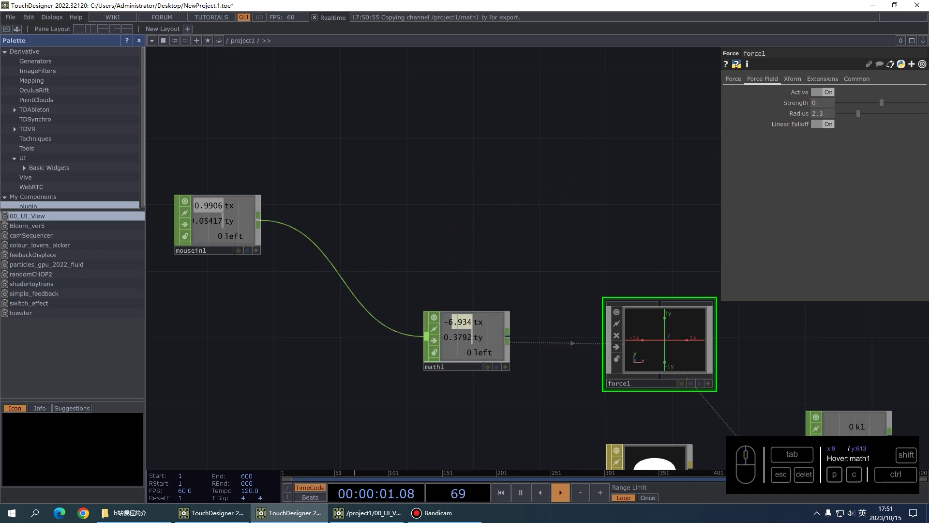
Step: Branch a Select CHOP off the Mouse In CHOP with channel names "*tx ty"
{"action": "right_click", "coordinate": [262, 223]}
{"action": "type", "text": "sec"}
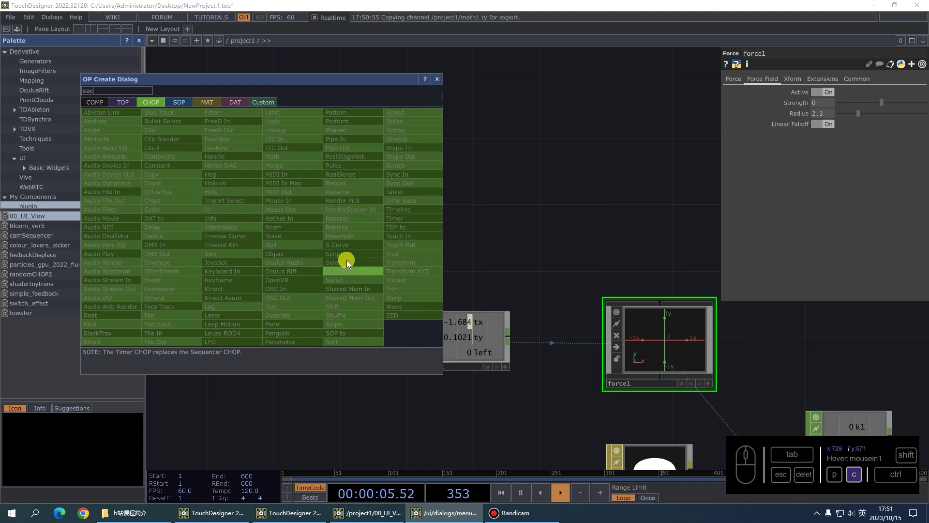
{"action": "left_click", "coordinate": [350, 265]}
{"action": "left_click", "coordinate": [488, 211]}
{"action": "left_click_drag", "start_coordinate": [496, 213], "coordinate": [497, 230]}
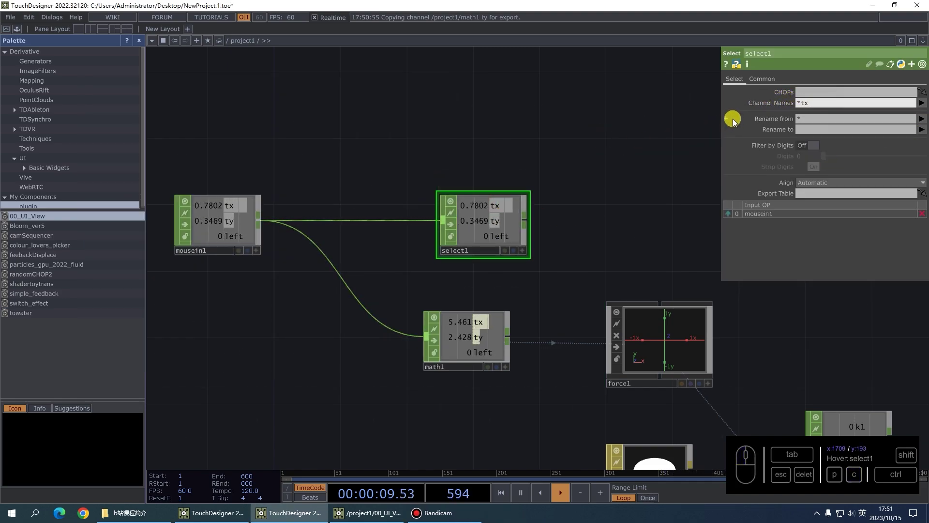
{"action": "type", "text": "ty"}
{"action": "left_click", "coordinate": [591, 147]}
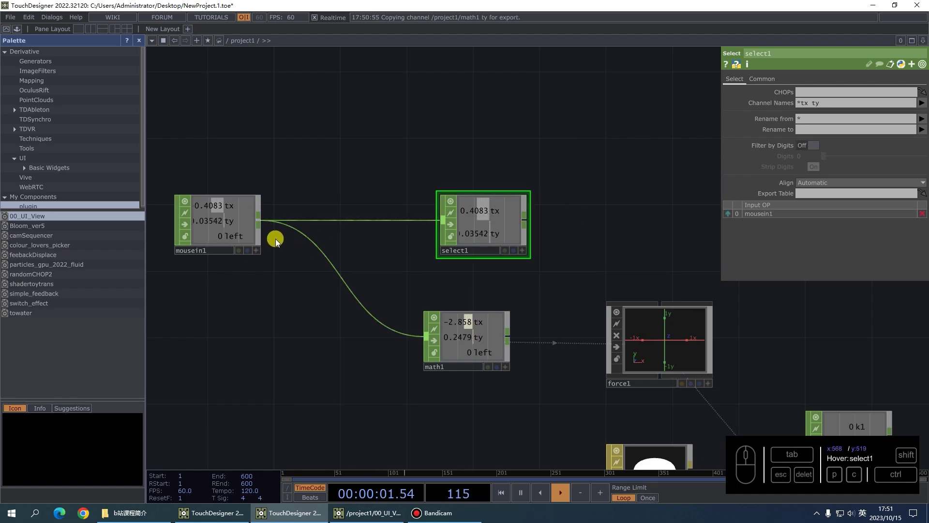
Step: Paste a copy of the Select CHOP above the original and set its channel names to "*left"
{"action": "key", "text": "ctrl+v"}
{"action": "left_click_drag", "start_coordinate": [475, 285], "coordinate": [472, 119]}
{"action": "left_click_drag", "start_coordinate": [827, 103], "coordinate": [801, 108]}
{"action": "type", "text": "*lef"}
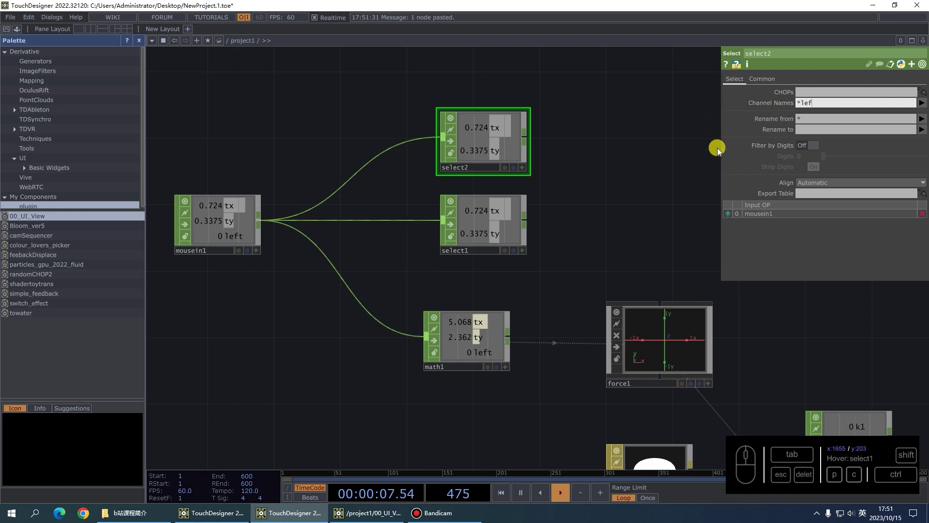
{"action": "type", "text": "t"}
{"action": "left_click", "coordinate": [600, 140]}
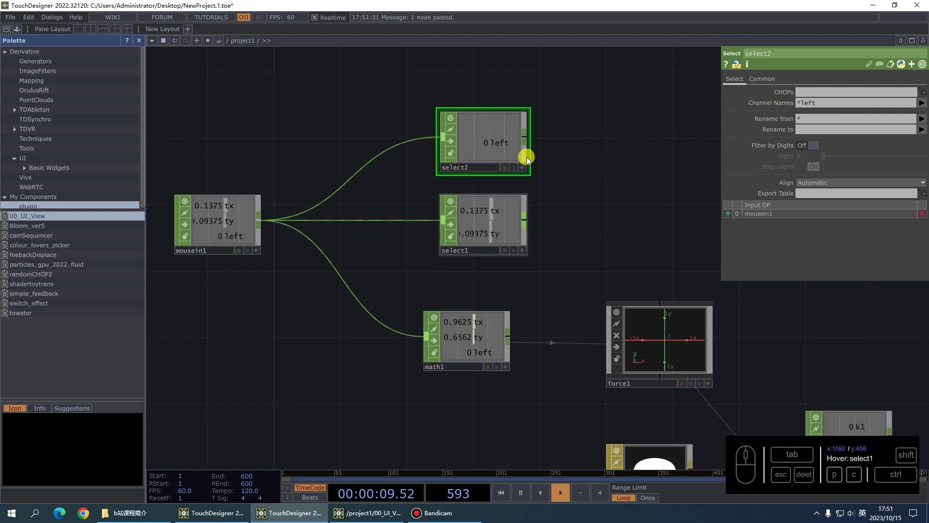
Step: Spread the two Select CHOPs apart vertically and align them in one column above the Math CHOP
{"action": "left_click_drag", "start_coordinate": [493, 131], "coordinate": [493, 97]}
{"action": "left_click_drag", "start_coordinate": [501, 232], "coordinate": [484, 232]}
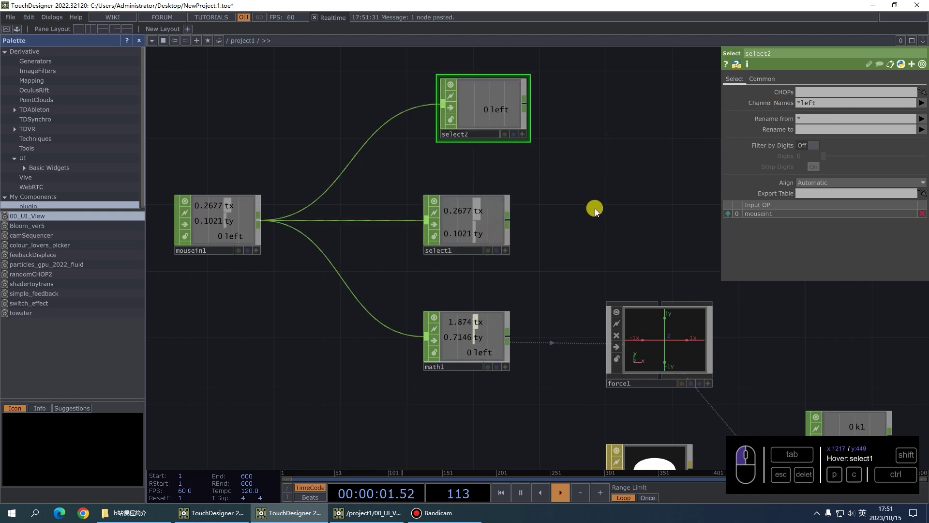
{"action": "left_click_drag", "start_coordinate": [594, 208], "coordinate": [504, 269]}
{"action": "left_click_drag", "start_coordinate": [407, 166], "coordinate": [390, 166]}
{"action": "left_click_drag", "start_coordinate": [504, 160], "coordinate": [452, 228]}
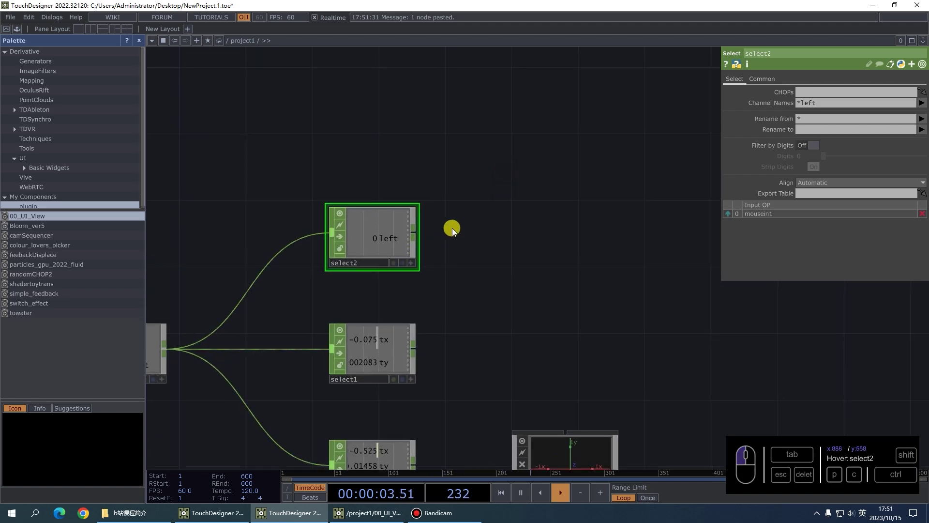
Step: Append a Math CHOP to the left-button Select CHOP and set its To Range to 0–50
{"action": "right_click", "coordinate": [414, 233]}
{"action": "type", "text": "math"}
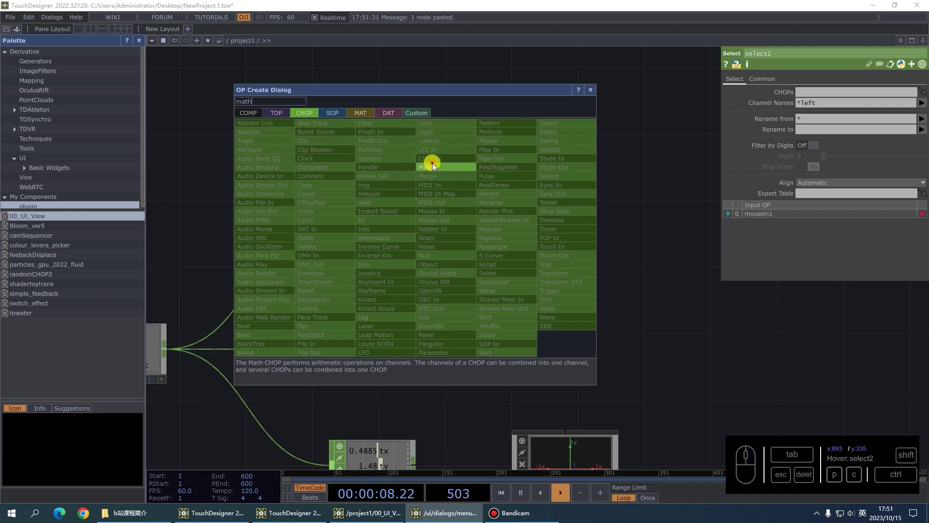
{"action": "left_click", "coordinate": [430, 166]}
{"action": "left_click", "coordinate": [547, 231]}
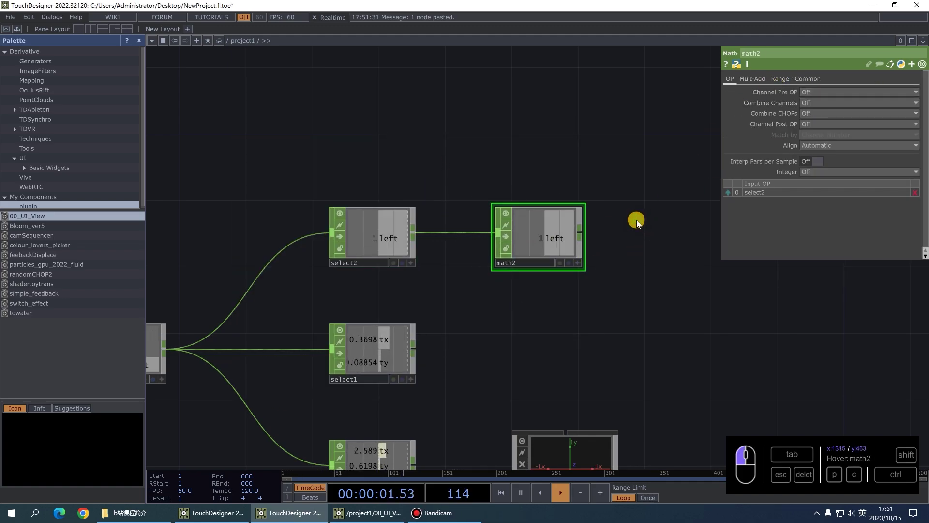
{"action": "left_click", "coordinate": [781, 79]}
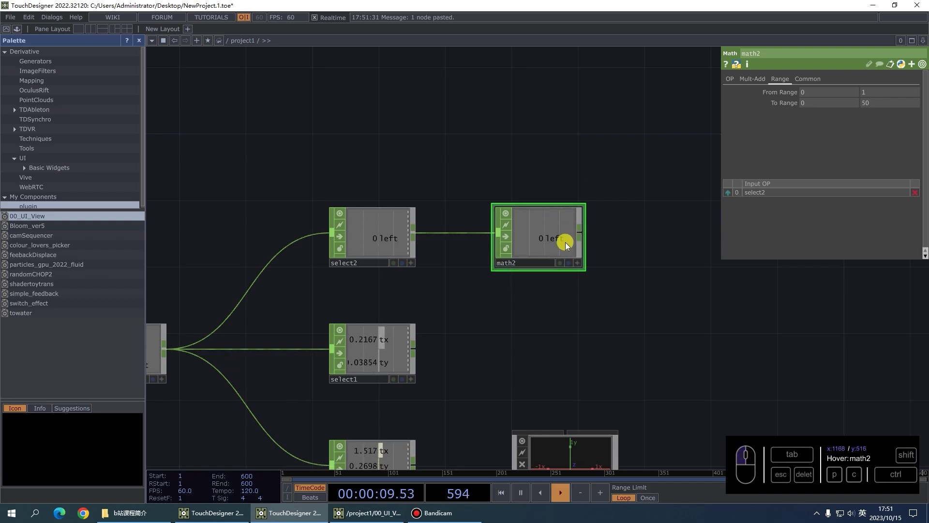
Step: Append a Lag CHOP to the left-button Math CHOP and move that whole CHOP row farther up
{"action": "right_click", "coordinate": [580, 232]}
{"action": "type", "text": "lag"}
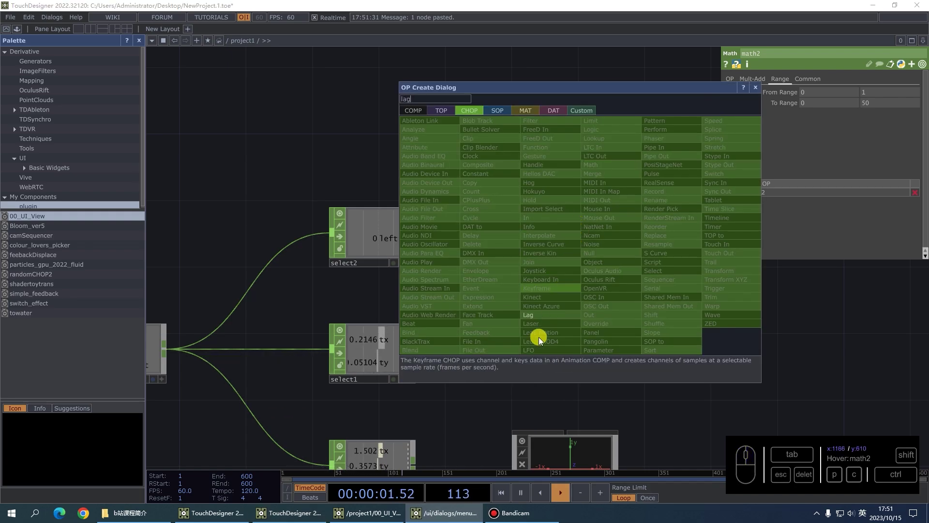
{"action": "left_click", "coordinate": [537, 314]}
{"action": "left_click", "coordinate": [659, 239]}
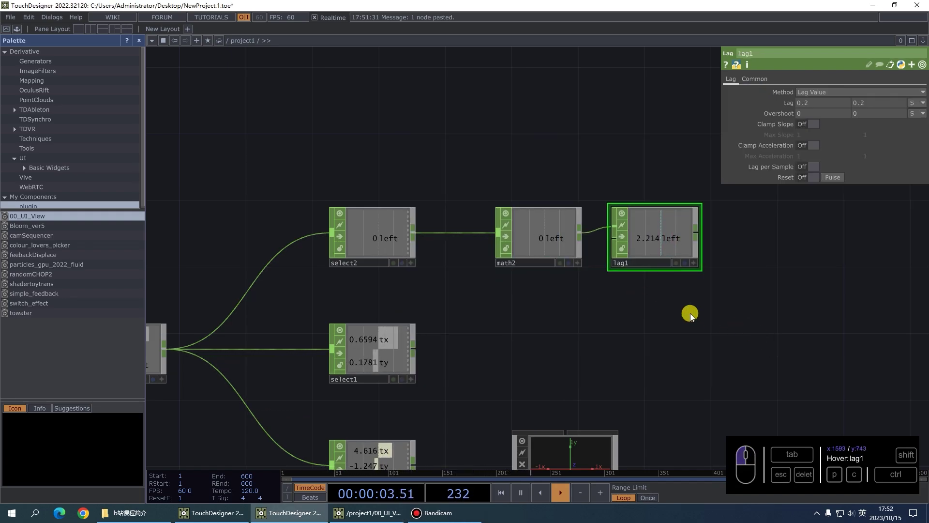
{"action": "left_click_drag", "start_coordinate": [726, 342], "coordinate": [502, 406]}
{"action": "right_click_drag", "start_coordinate": [714, 260], "coordinate": [350, 150]}
{"action": "left_click_drag", "start_coordinate": [359, 217], "coordinate": [358, 135]}
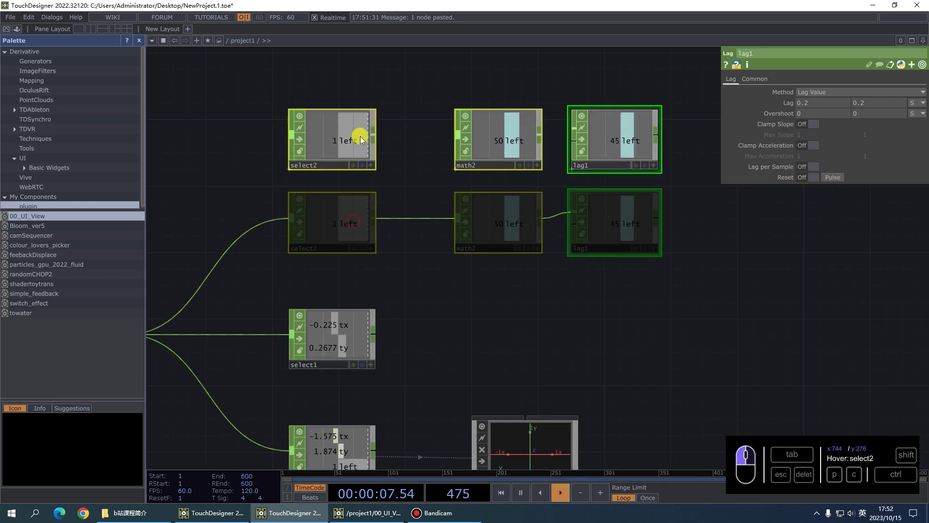
Step: Append a Math CHOP to the tx/ty Select CHOP and set its Combine Channels to Average
{"action": "left_click_drag", "start_coordinate": [375, 335], "coordinate": [358, 335]}
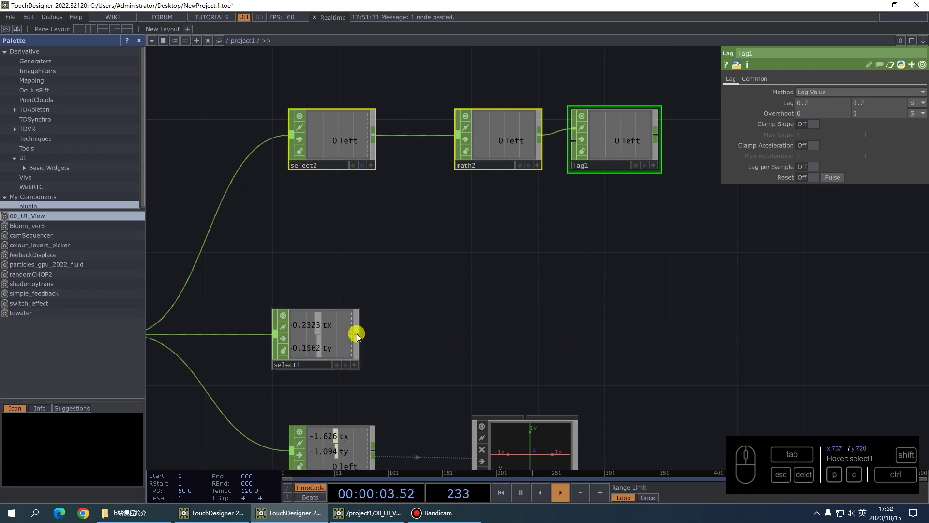
{"action": "right_click", "coordinate": [356, 333]}
{"action": "type", "text": "math"}
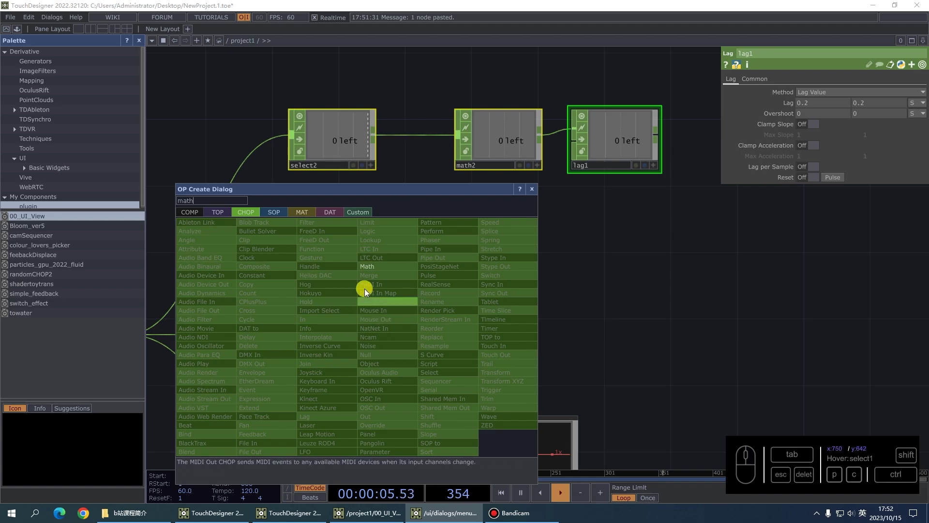
{"action": "left_click", "coordinate": [383, 266]}
{"action": "left_click", "coordinate": [496, 351]}
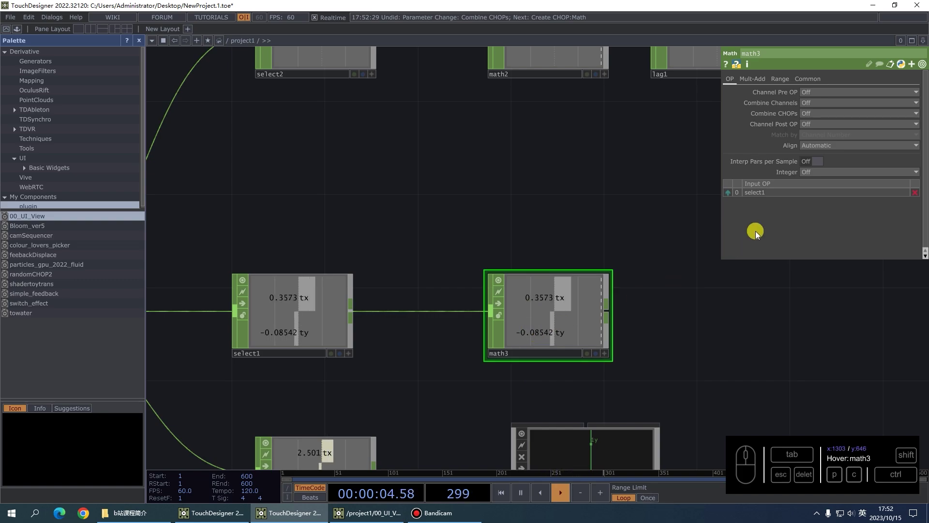
{"action": "left_click", "coordinate": [818, 102]}
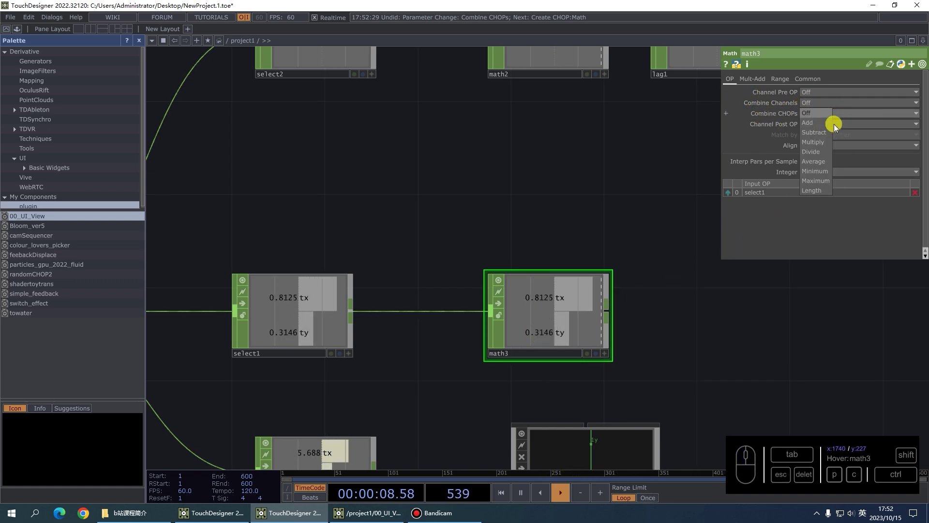
{"action": "left_click", "coordinate": [823, 162]}
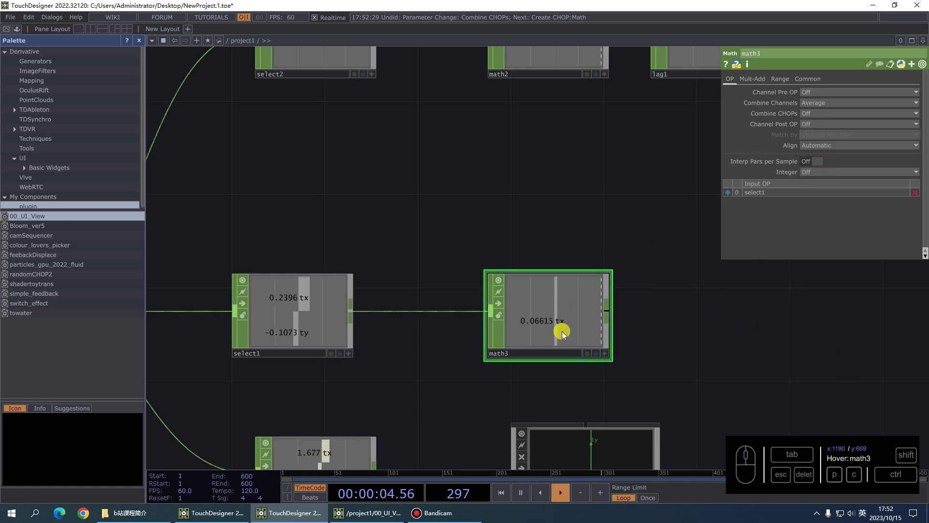
Step: Append another Math CHOP to the averaging Math CHOP and place it with a wide gap between them
{"action": "left_click_drag", "start_coordinate": [689, 336], "coordinate": [561, 293]}
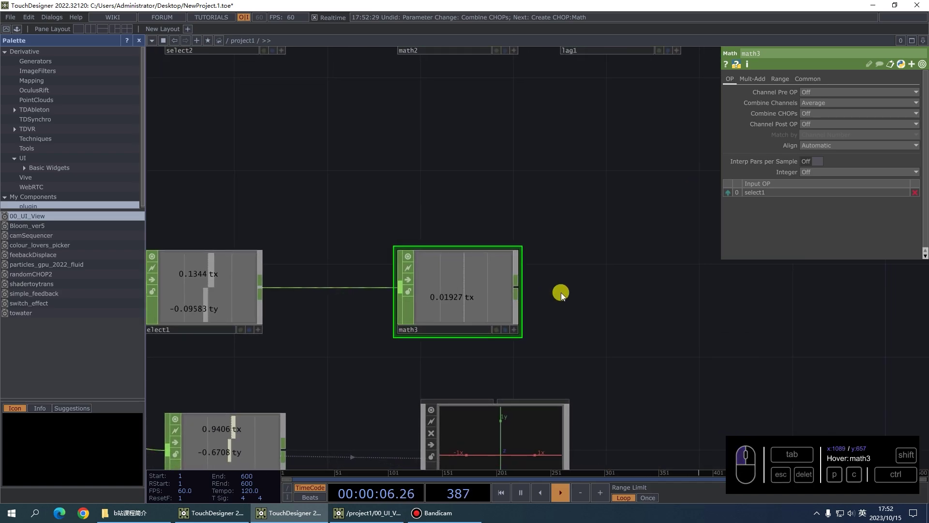
{"action": "right_click", "coordinate": [517, 289]}
{"action": "type", "text": "math"}
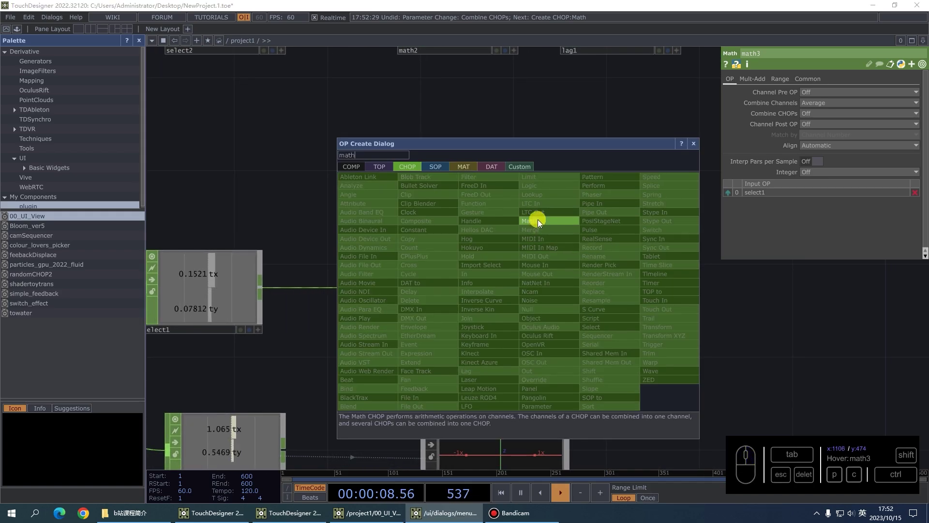
{"action": "left_click", "coordinate": [538, 221]}
{"action": "left_click", "coordinate": [765, 291]}
{"action": "left_click_drag", "start_coordinate": [603, 311], "coordinate": [385, 269]}
{"action": "left_click_drag", "start_coordinate": [552, 255], "coordinate": [736, 256]}
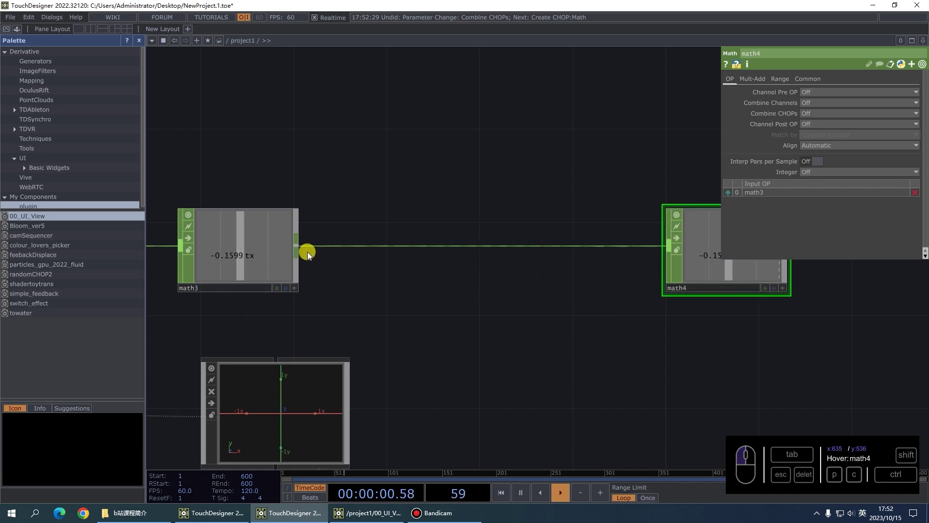
Step: Branch a Filter CHOP off the averaging Math CHOP with Effect 0.02 and wire it into the following Math CHOP
{"action": "right_click", "coordinate": [300, 245]}
{"action": "type", "text": "f"}
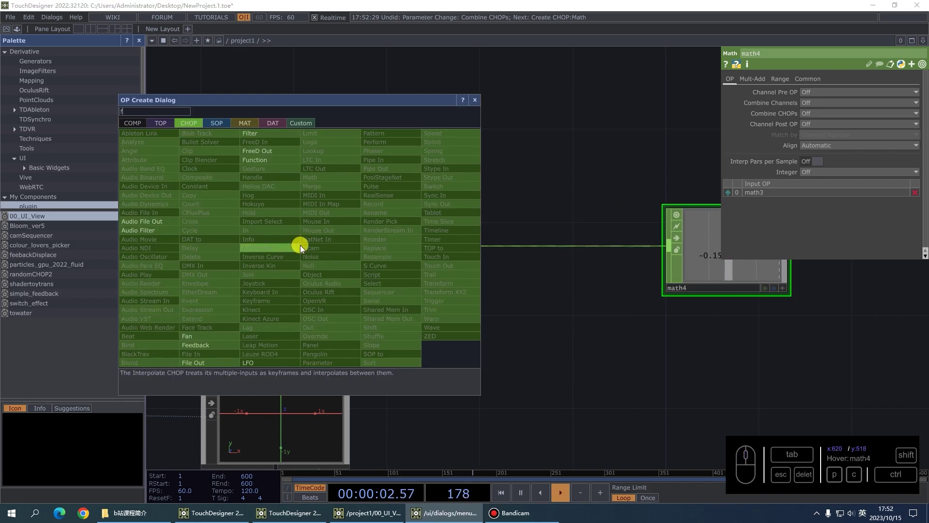
{"action": "left_click", "coordinate": [256, 134]}
{"action": "left_click", "coordinate": [478, 336]}
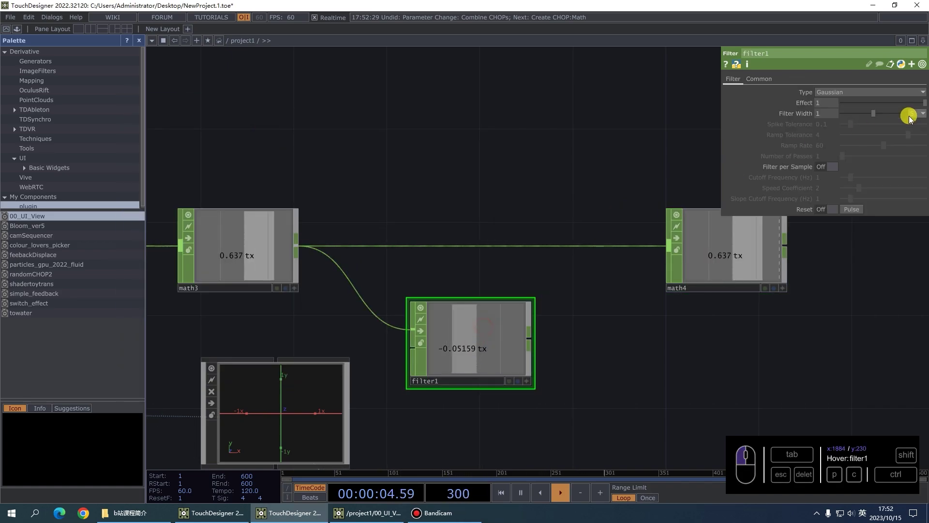
{"action": "left_click_drag", "start_coordinate": [922, 102], "coordinate": [843, 103]}
{"action": "left_click", "coordinate": [622, 339]}
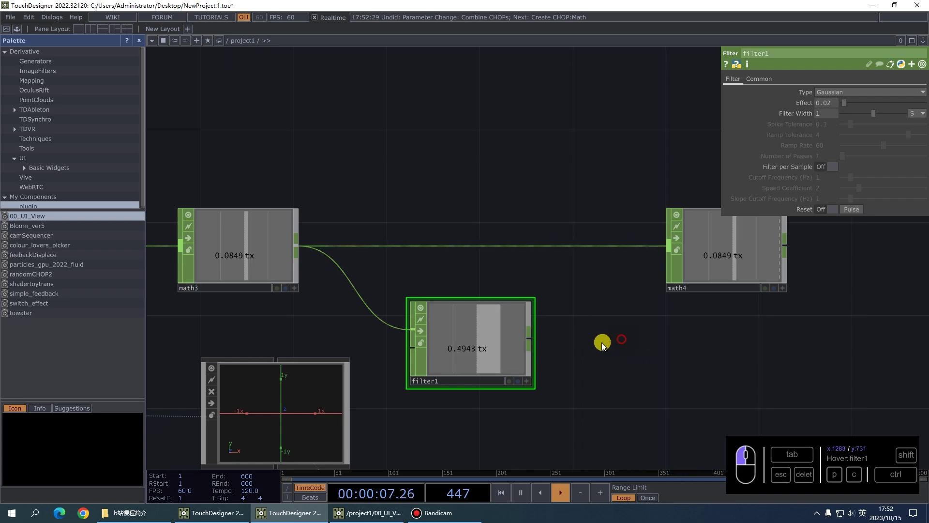
{"action": "left_click_drag", "start_coordinate": [466, 338], "coordinate": [512, 336]}
{"action": "left_click_drag", "start_coordinate": [577, 344], "coordinate": [669, 249]}
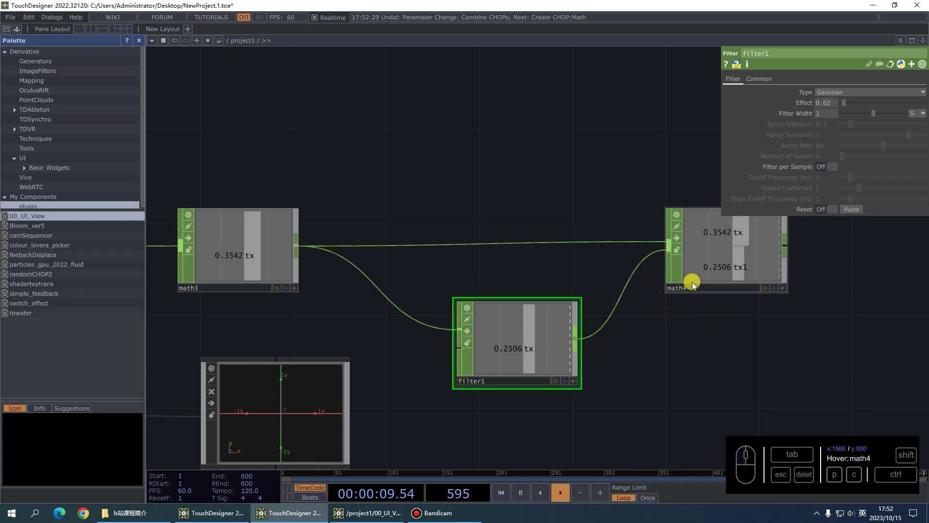
Step: Set the Math CHOP fed by the Filter to Combine CHOPs Subtract and Channel Post OP Positive
{"action": "left_click", "coordinate": [721, 259]}
{"action": "left_click_drag", "start_coordinate": [785, 358], "coordinate": [622, 342]}
{"action": "left_click", "coordinate": [577, 256]}
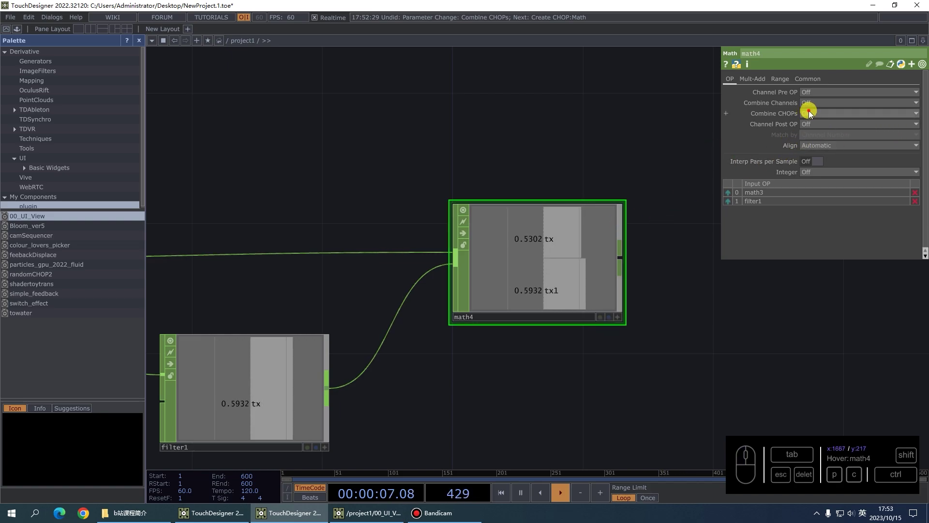
{"action": "left_click", "coordinate": [841, 124]}
{"action": "left_click", "coordinate": [815, 143]}
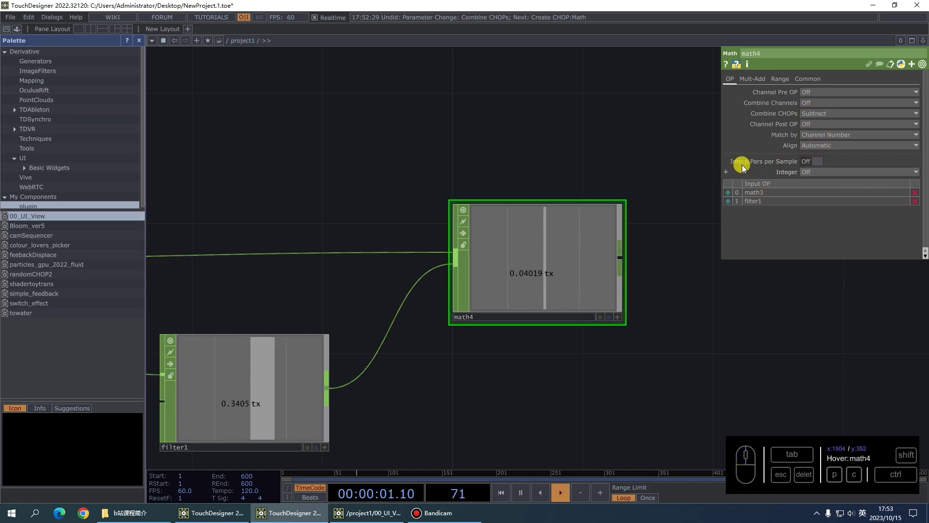
{"action": "left_click", "coordinate": [818, 124]}
{"action": "left_click", "coordinate": [826, 131]}
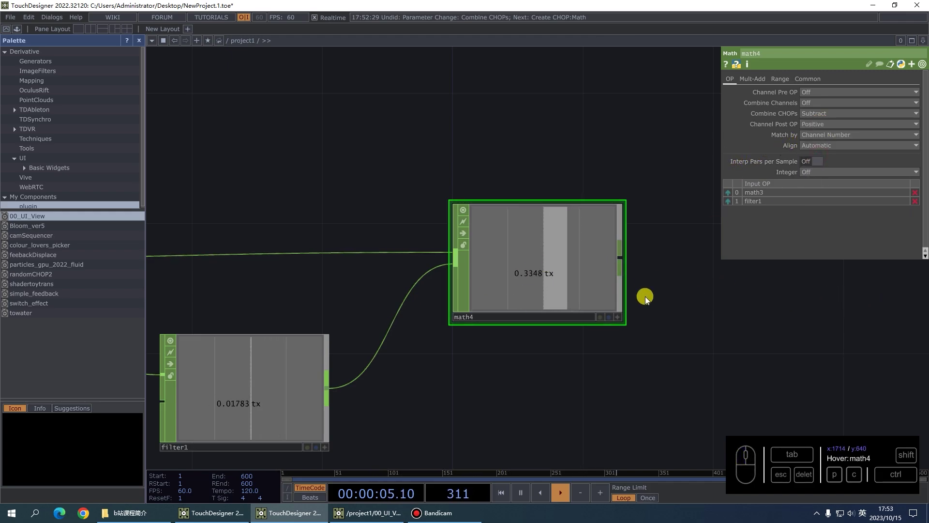
Step: Append a Math CHOP to the subtracting one, wire the Lag CHOP into it and set Combine CHOPs to Add
{"action": "scroll", "coordinate": [379, 271], "scroll_direction": "down", "scroll_amount": 5}
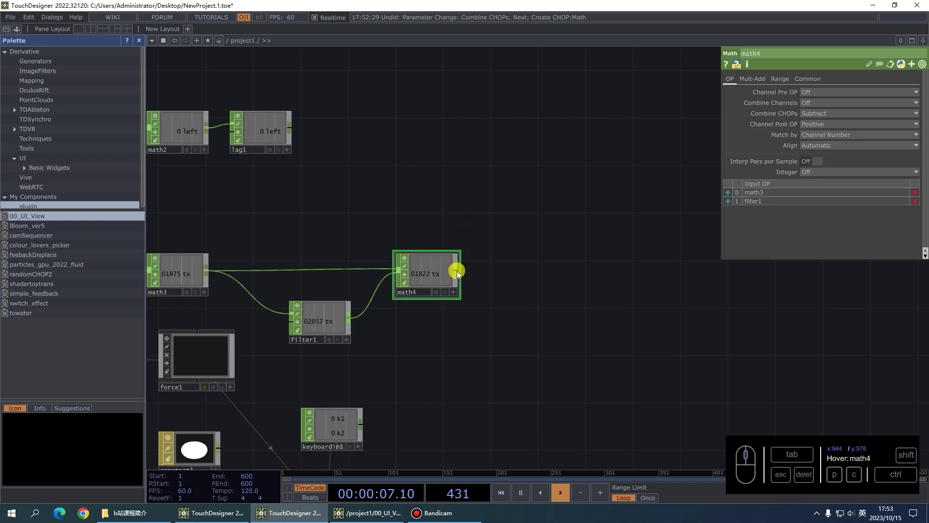
{"action": "right_click", "coordinate": [457, 271]}
{"action": "left_click", "coordinate": [491, 203]}
{"action": "left_click", "coordinate": [582, 225]}
{"action": "left_click_drag", "start_coordinate": [292, 130], "coordinate": [548, 228]}
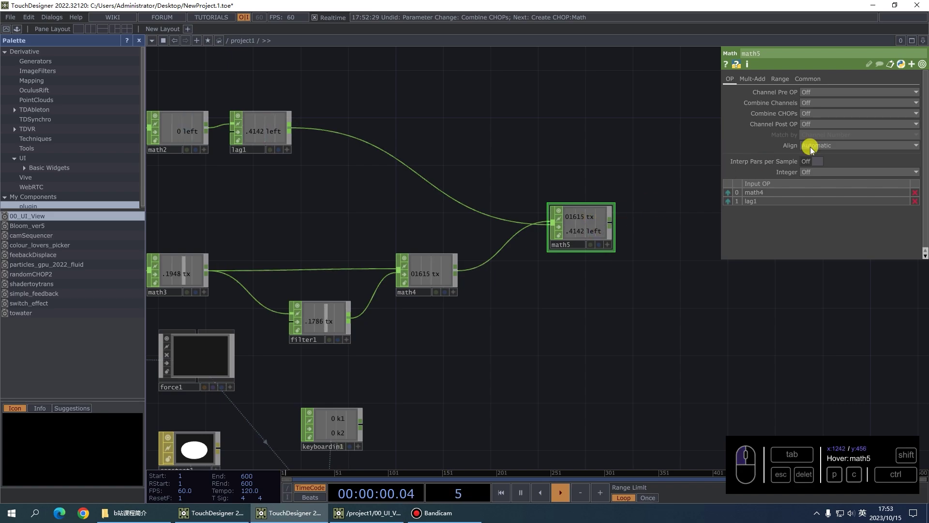
{"action": "left_click", "coordinate": [813, 124]}
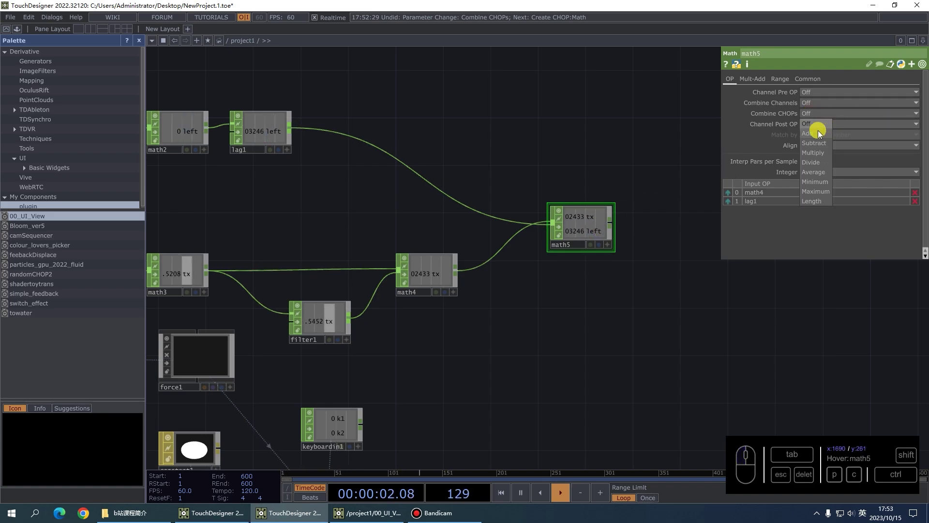
{"action": "left_click", "coordinate": [817, 132]}
Step: Append a Null CHOP to the adding Math CHOP
{"action": "right_click", "coordinate": [614, 224]}
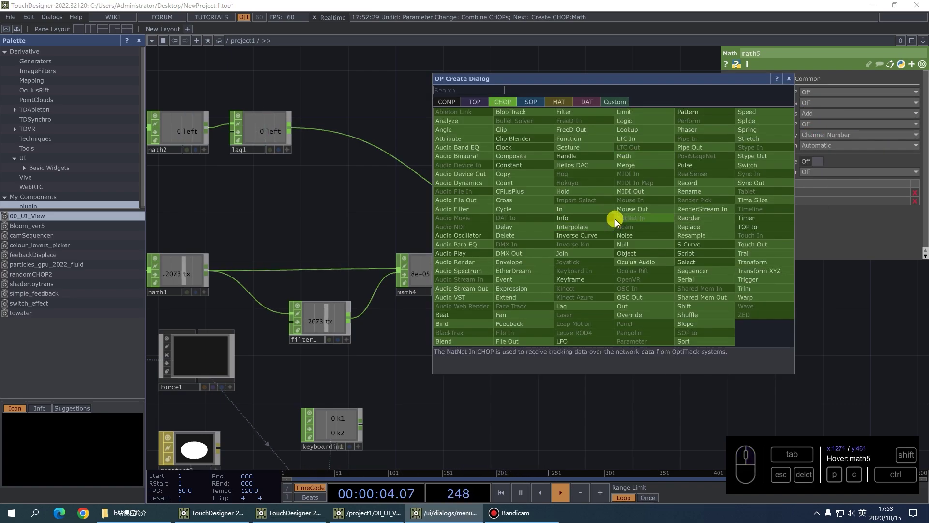
{"action": "type", "text": "nul"}
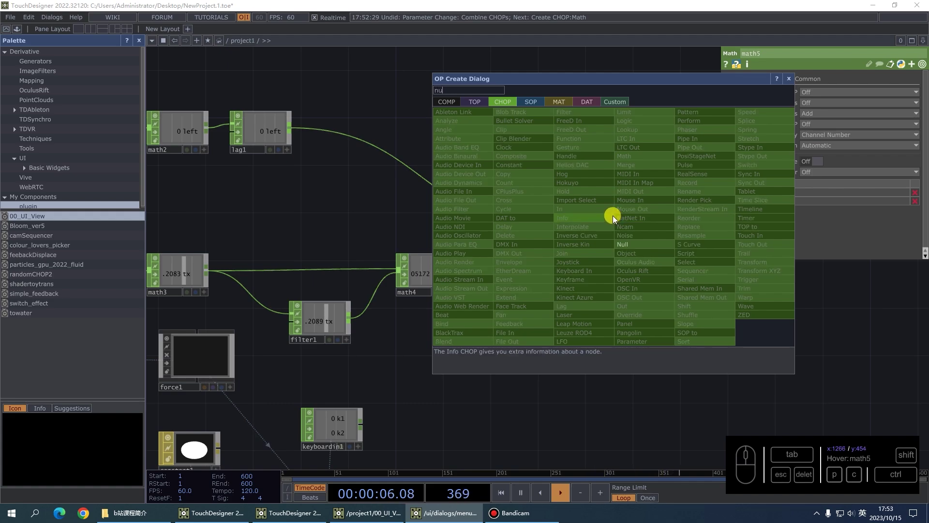
{"action": "left_click", "coordinate": [623, 236]}
{"action": "left_click", "coordinate": [666, 228]}
Step: Link the new Null CHOP's tx channel to the Force COMP's Strength
{"action": "key", "text": "h"}
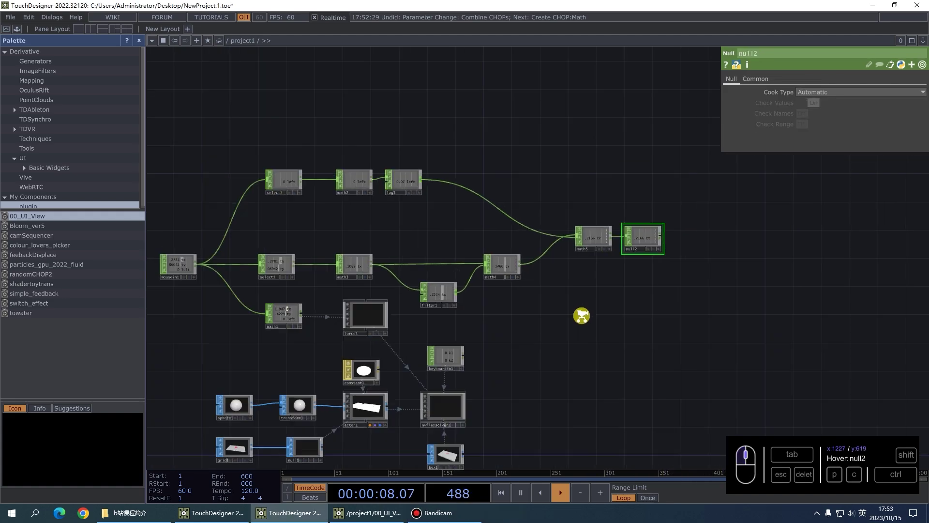
{"action": "left_click", "coordinate": [400, 316]}
{"action": "scroll", "coordinate": [611, 228], "scroll_direction": "up", "scroll_amount": 4}
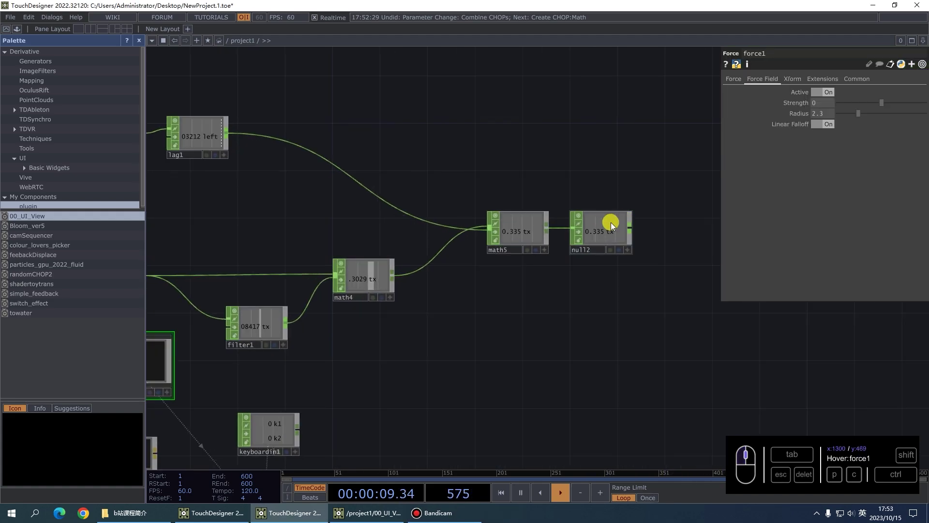
{"action": "left_click", "coordinate": [626, 250]}
{"action": "left_click_drag", "start_coordinate": [606, 232], "coordinate": [822, 103]}
{"action": "left_click", "coordinate": [804, 132]}
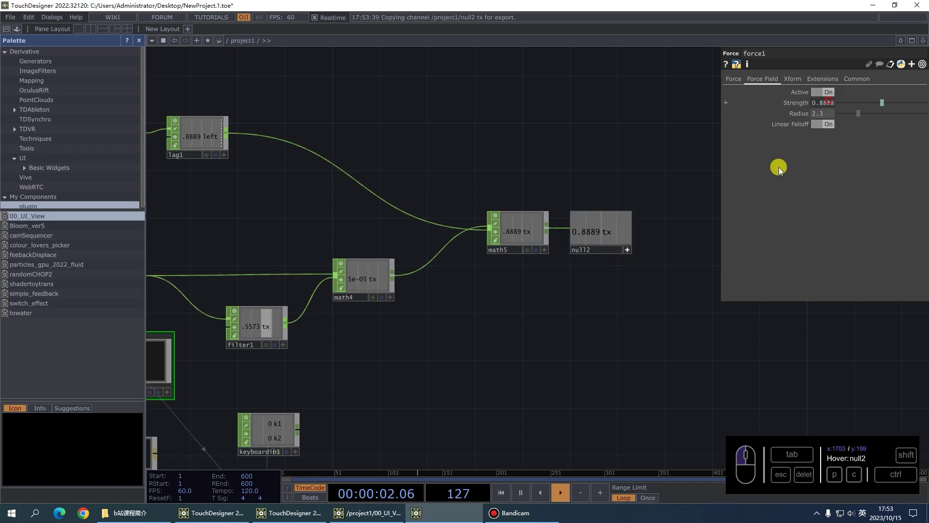
Step: Examine how the Actor's particles react to mouse movement with the linked force strength
{"action": "scroll", "coordinate": [567, 339], "scroll_direction": "down", "scroll_amount": 3}
{"action": "scroll", "coordinate": [525, 341], "scroll_direction": "up", "scroll_amount": 1}
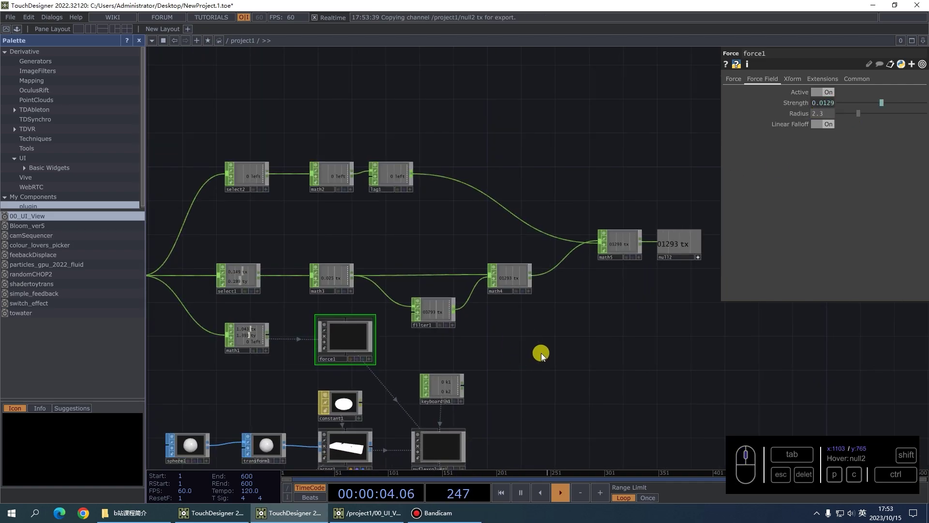
{"action": "left_click_drag", "start_coordinate": [550, 388], "coordinate": [564, 208]}
{"action": "scroll", "coordinate": [317, 262], "scroll_direction": "up", "scroll_amount": 7}
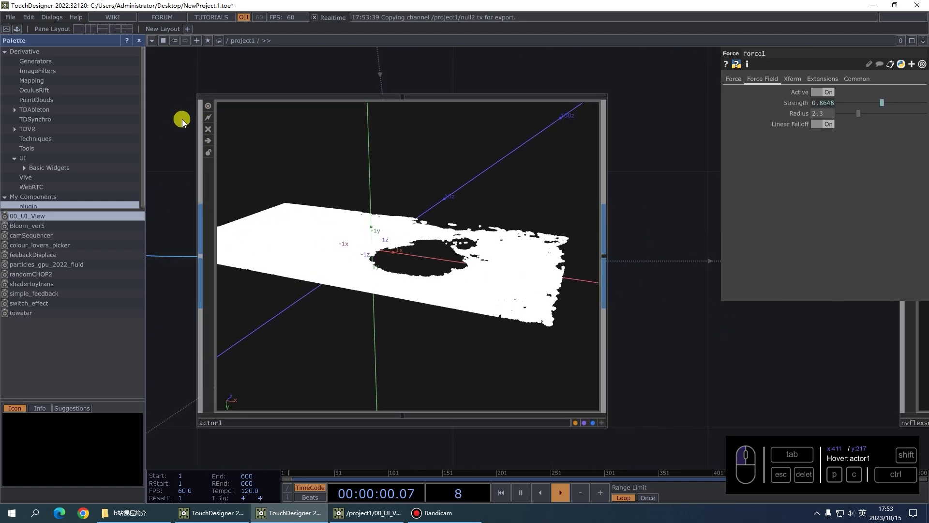
{"action": "scroll", "coordinate": [336, 326], "scroll_direction": "down", "scroll_amount": 7}
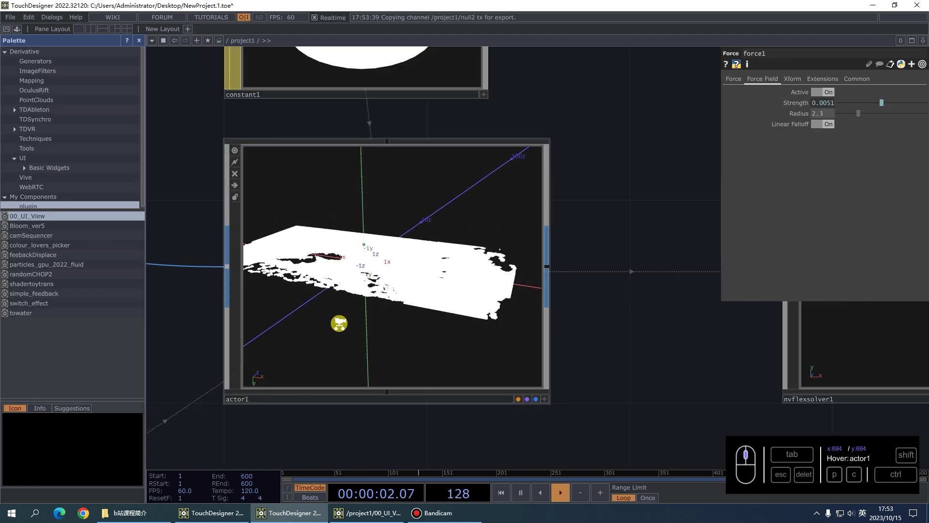
{"action": "left_click_drag", "start_coordinate": [567, 205], "coordinate": [553, 295]}
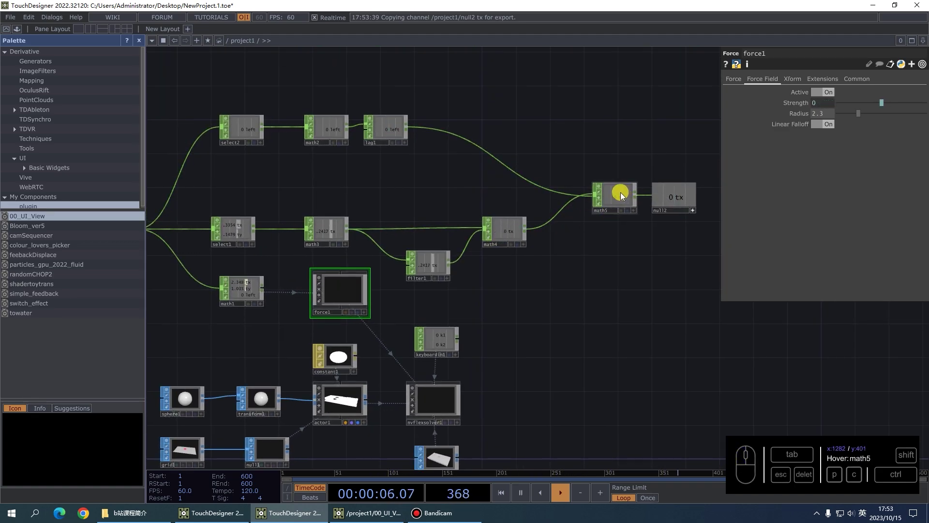
Step: Set Multiply to -1 on the adding Math CHOP and check the effect on the Actor's particles
{"action": "left_click", "coordinate": [620, 194]}
{"action": "left_click", "coordinate": [747, 78]}
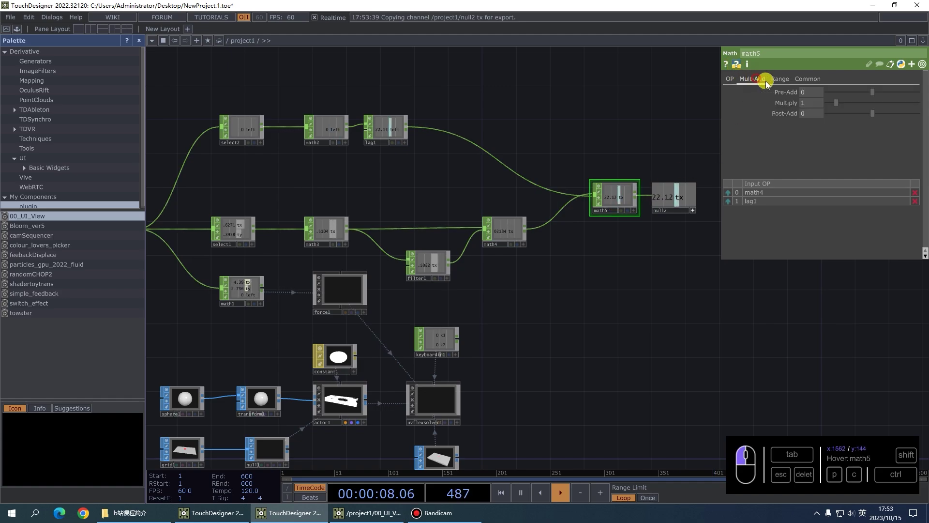
{"action": "left_click", "coordinate": [809, 100]}
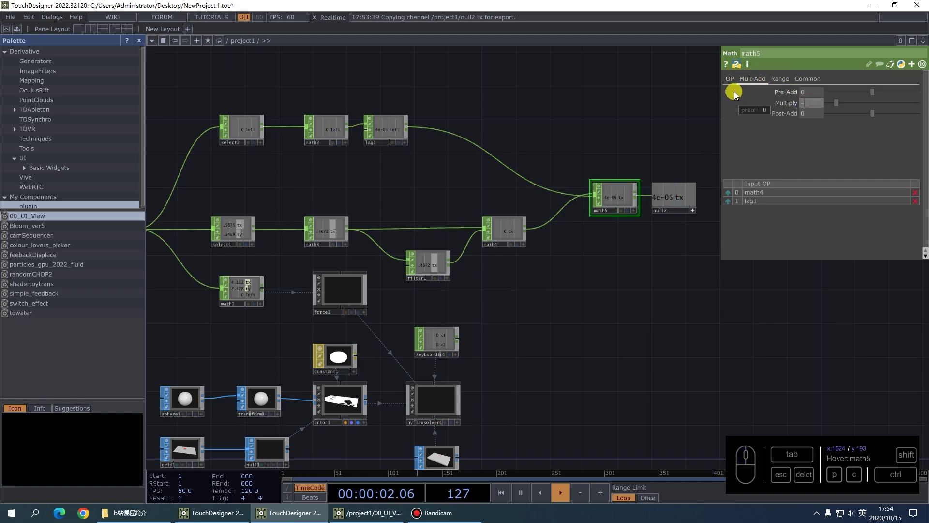
{"action": "scroll", "coordinate": [608, 298], "scroll_direction": "up", "scroll_amount": 5}
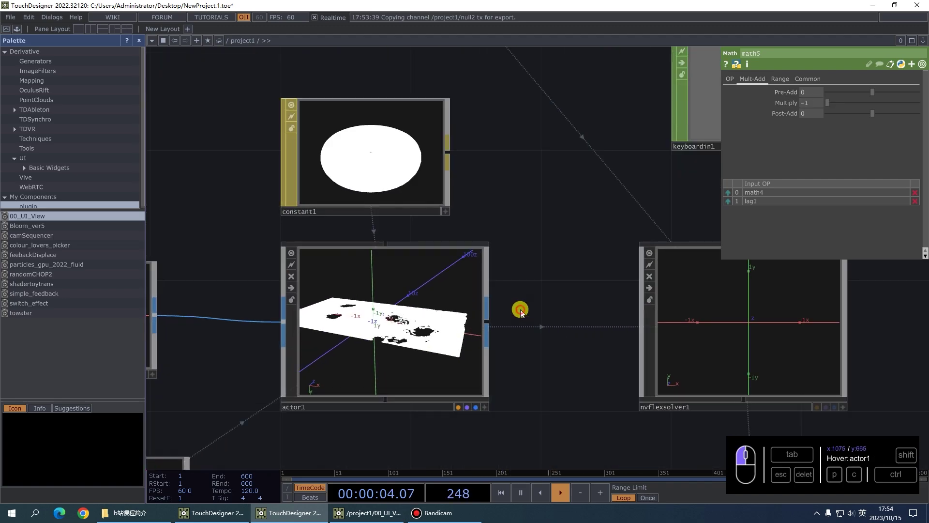
{"action": "scroll", "coordinate": [385, 325], "scroll_direction": "up", "scroll_amount": 5}
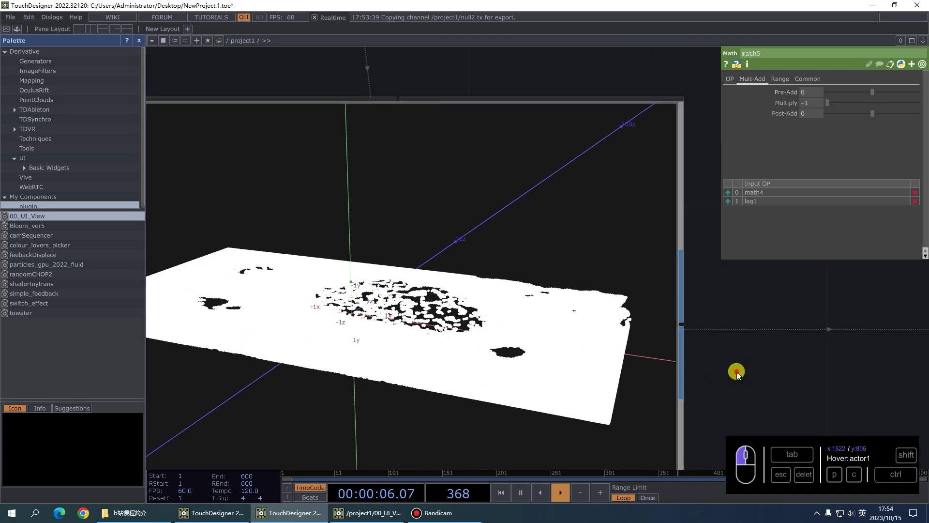
{"action": "scroll", "coordinate": [363, 266], "scroll_direction": "down", "scroll_amount": 5}
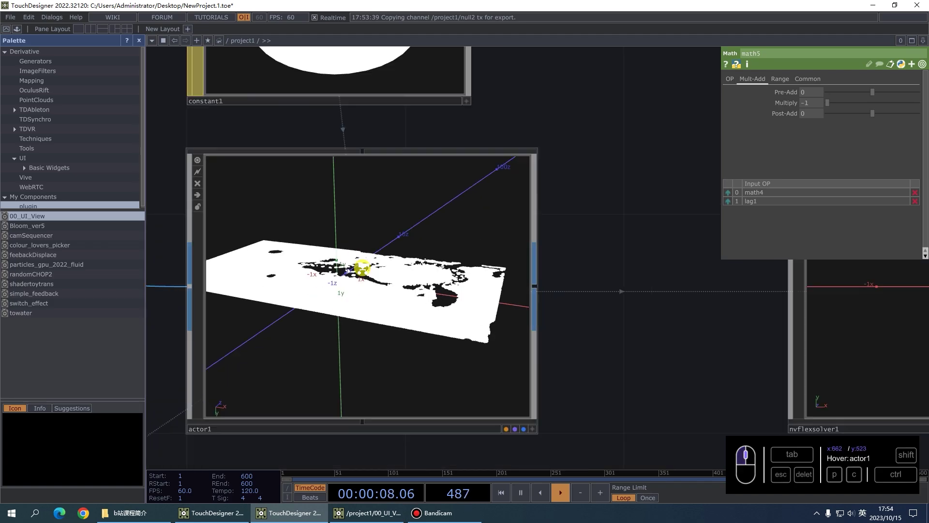
Step: Set Multiply to 100 on the subtracting Math CHOP and check the effect on the Actor's particles
{"action": "scroll", "coordinate": [386, 260], "scroll_direction": "up", "scroll_amount": 5}
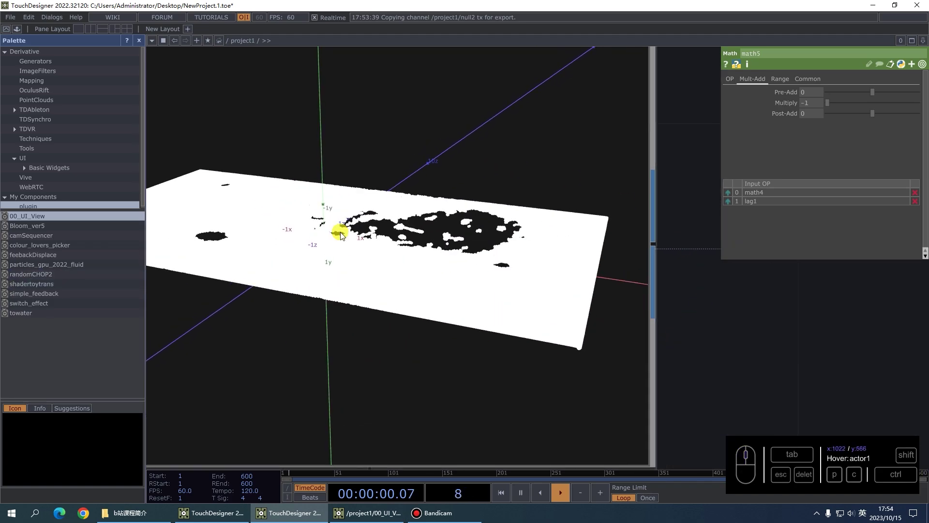
{"action": "scroll", "coordinate": [391, 315], "scroll_direction": "down", "scroll_amount": 5}
{"action": "scroll", "coordinate": [424, 293], "scroll_direction": "up", "scroll_amount": 5}
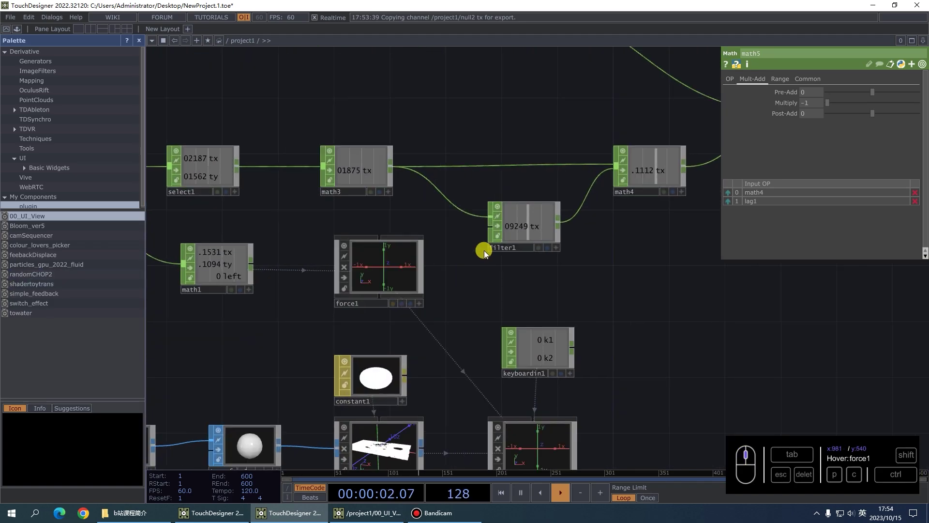
{"action": "left_click", "coordinate": [515, 248]}
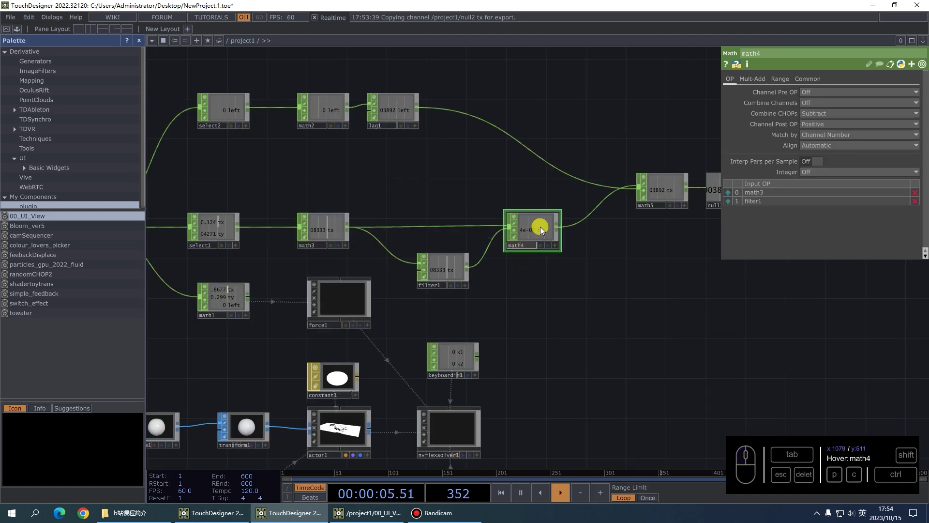
{"action": "scroll", "coordinate": [535, 225], "scroll_direction": "up", "scroll_amount": 3}
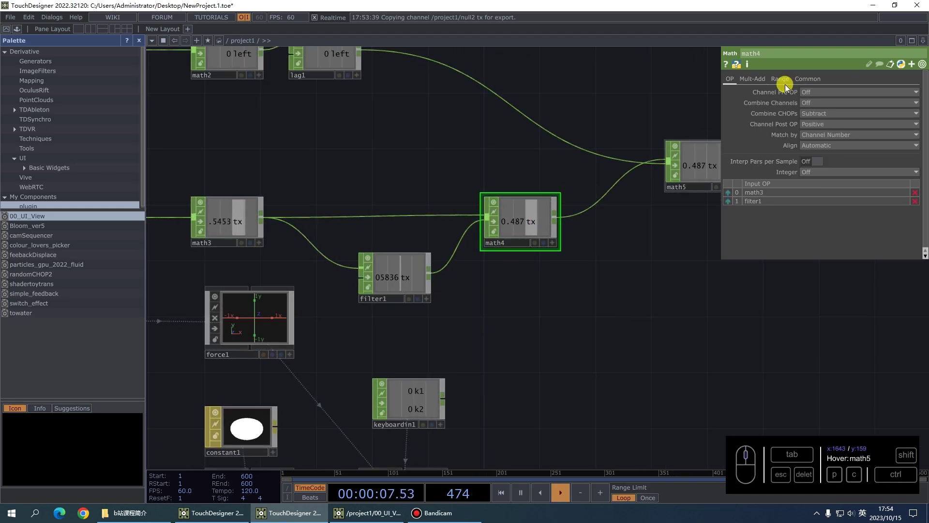
{"action": "left_click", "coordinate": [756, 78]}
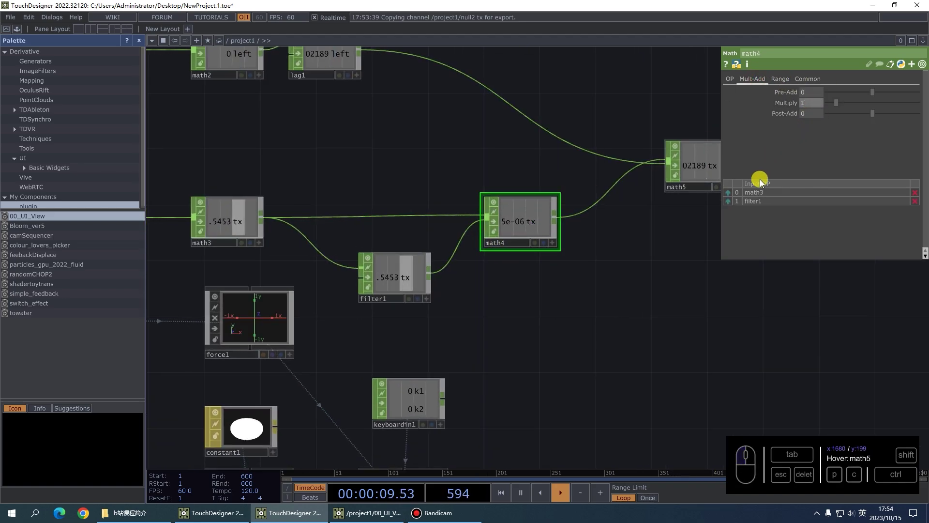
{"action": "scroll", "coordinate": [578, 251], "scroll_direction": "down", "scroll_amount": 5}
{"action": "scroll", "coordinate": [434, 311], "scroll_direction": "up", "scroll_amount": 10}
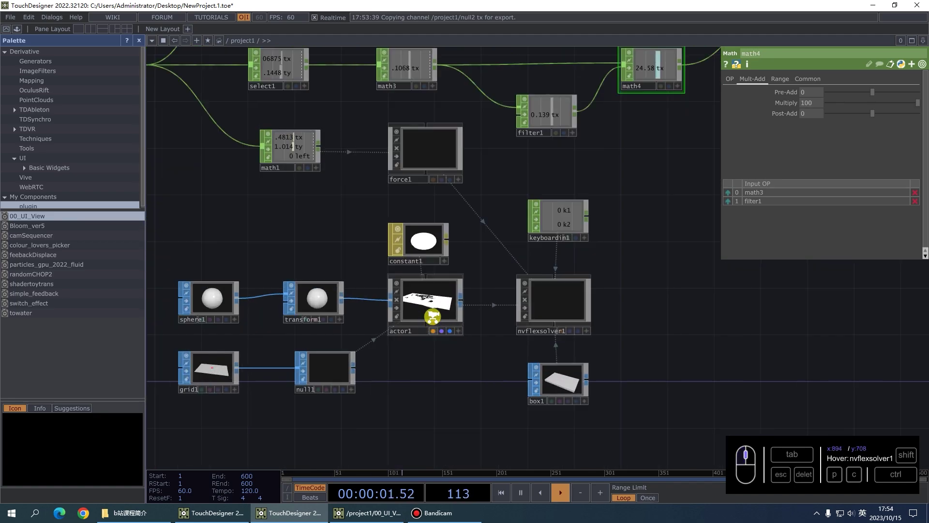
{"action": "scroll", "coordinate": [421, 277], "scroll_direction": "up", "scroll_amount": 2}
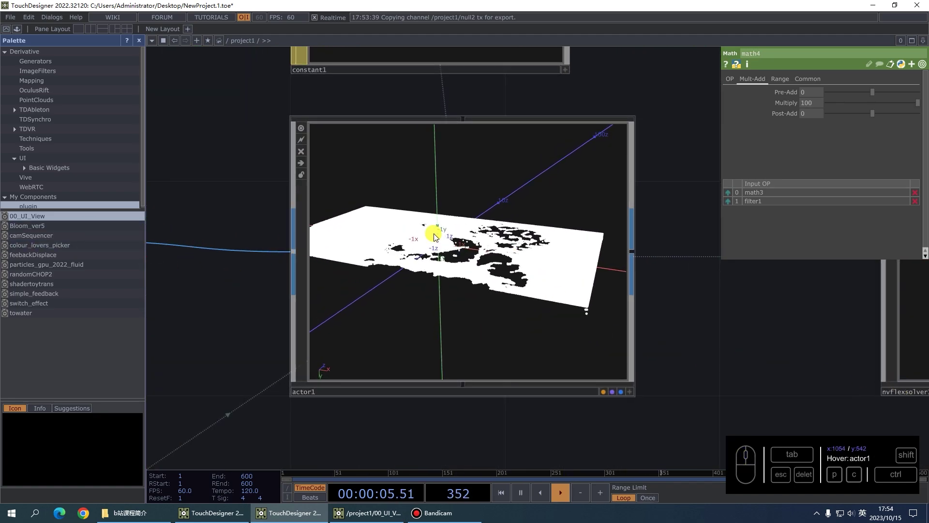
Step: Add a Camera COMP in the empty area below the particle network
{"action": "scroll", "coordinate": [431, 232], "scroll_direction": "down", "scroll_amount": 5}
{"action": "scroll", "coordinate": [441, 131], "scroll_direction": "down", "scroll_amount": 4}
{"action": "scroll", "coordinate": [413, 209], "scroll_direction": "up", "scroll_amount": 3}
{"action": "scroll", "coordinate": [473, 313], "scroll_direction": "down", "scroll_amount": 4}
{"action": "scroll", "coordinate": [421, 297], "scroll_direction": "up", "scroll_amount": 1}
{"action": "scroll", "coordinate": [421, 296], "scroll_direction": "up", "scroll_amount": 1}
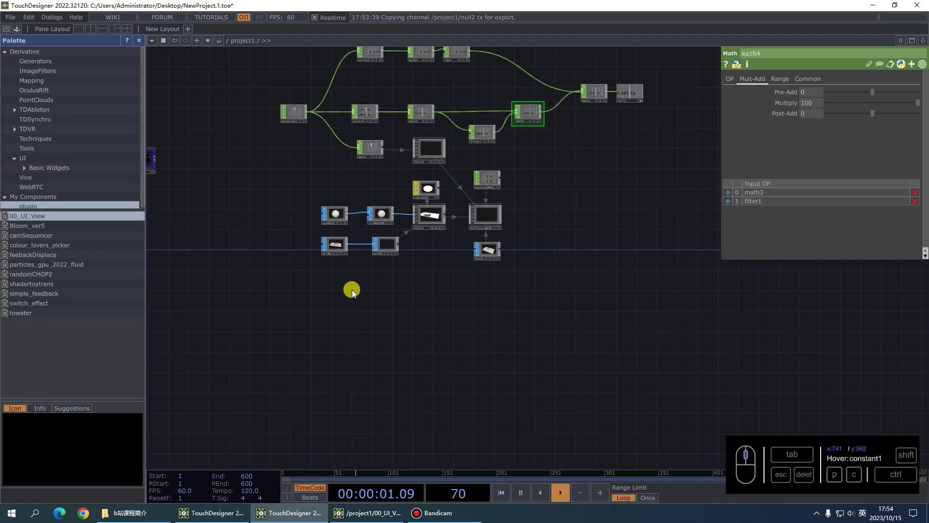
{"action": "double_click", "coordinate": [373, 251]}
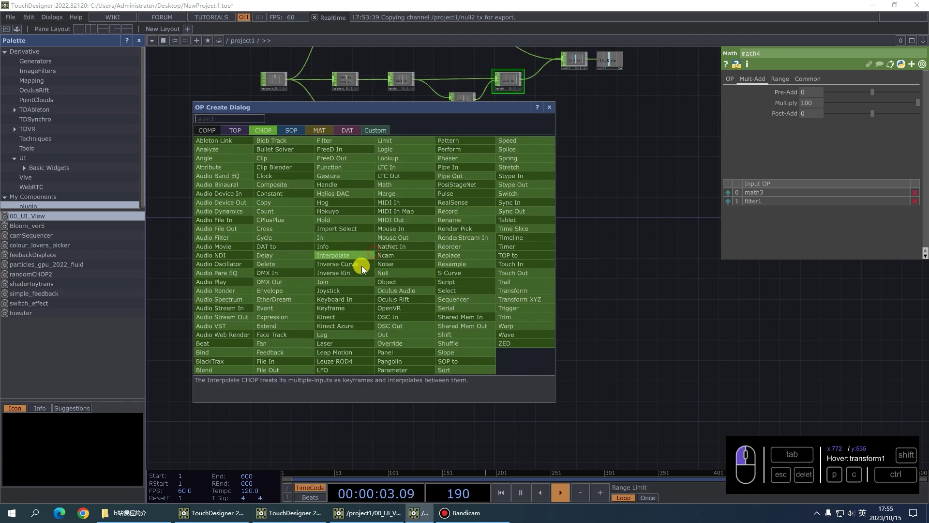
{"action": "left_click", "coordinate": [212, 130]}
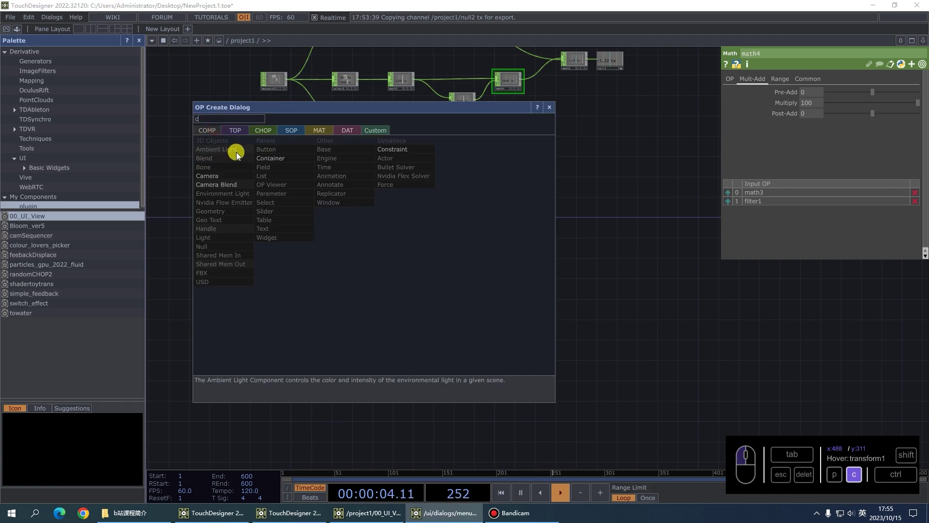
{"action": "left_click", "coordinate": [210, 174]}
{"action": "left_click", "coordinate": [393, 267]}
{"action": "scroll", "coordinate": [391, 268], "scroll_direction": "up", "scroll_amount": 4}
Step: Aim the camera straight down at the particles with an X rotation of -90 and a translation of 0, 20, 0
{"action": "left_click", "coordinate": [821, 124]}
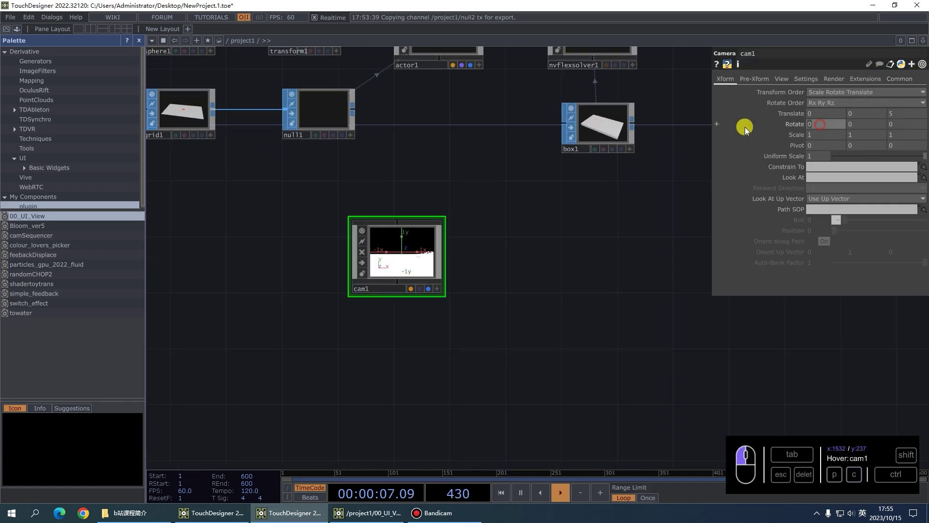
{"action": "type", "text": "-90"}
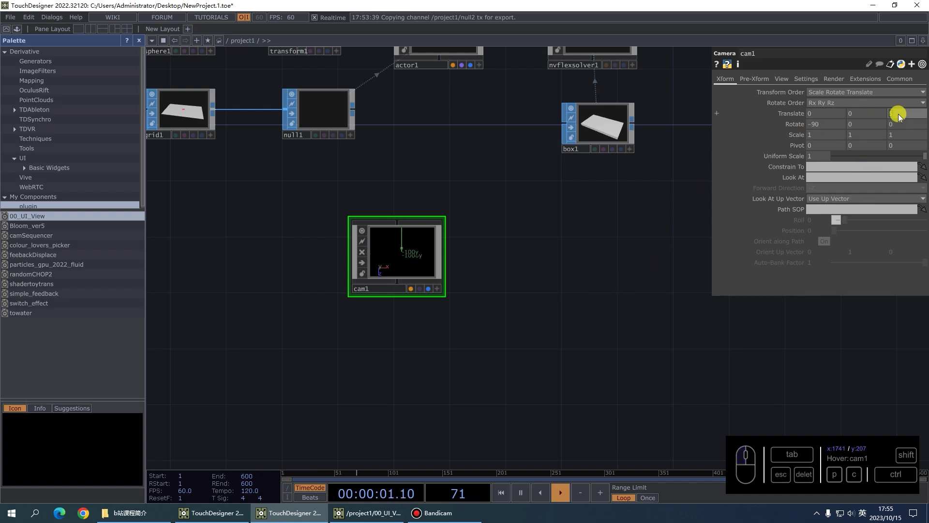
{"action": "left_click", "coordinate": [626, 265]}
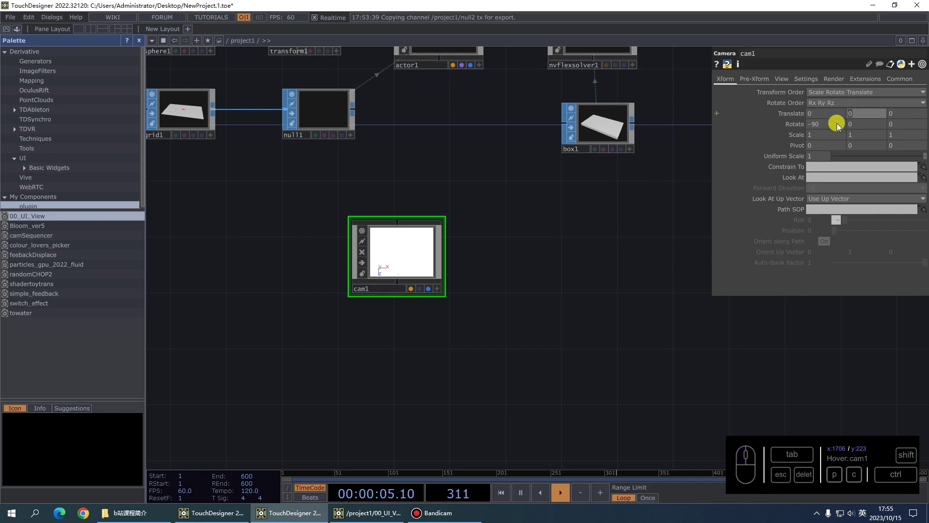
{"action": "scroll", "coordinate": [404, 264], "scroll_direction": "up", "scroll_amount": 4}
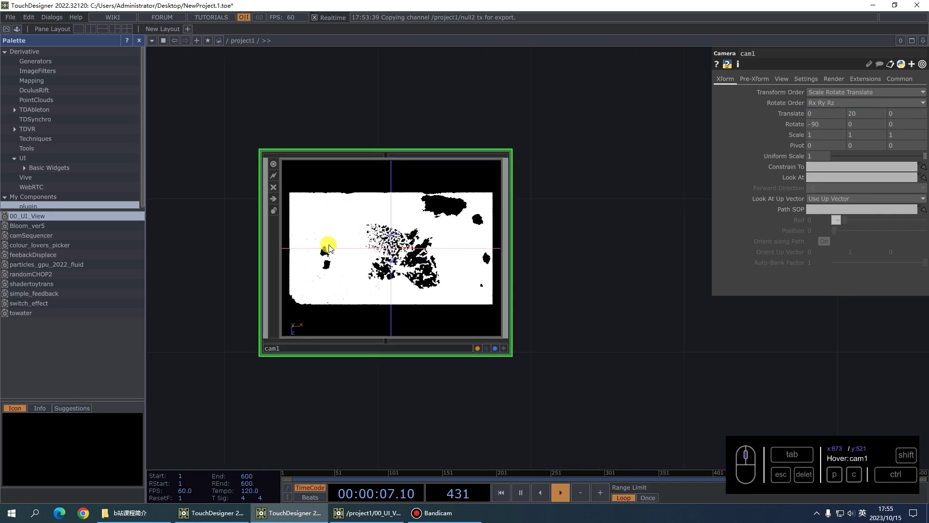
{"action": "scroll", "coordinate": [322, 271], "scroll_direction": "up", "scroll_amount": 3}
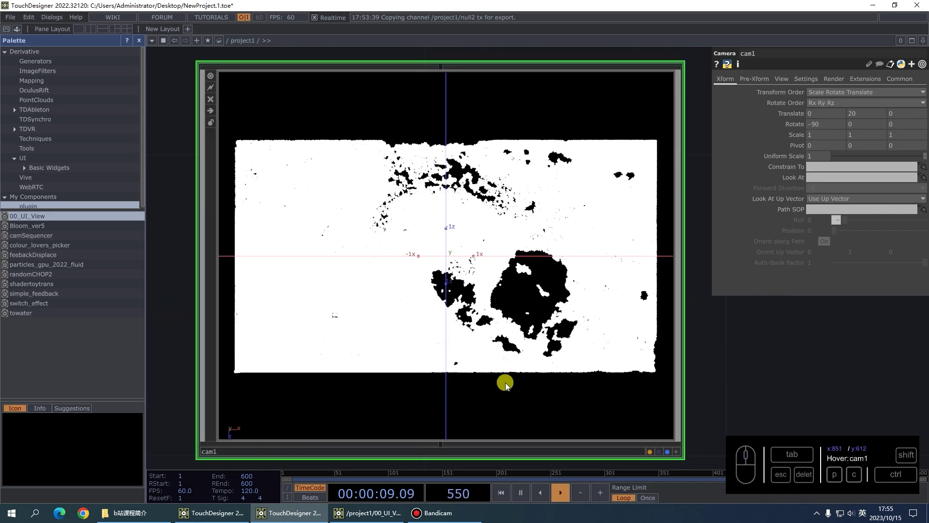
Step: Add an Environment Light COMP below the Camera COMP
{"action": "scroll", "coordinate": [382, 271], "scroll_direction": "down", "scroll_amount": 3}
{"action": "scroll", "coordinate": [416, 161], "scroll_direction": "down", "scroll_amount": 4}
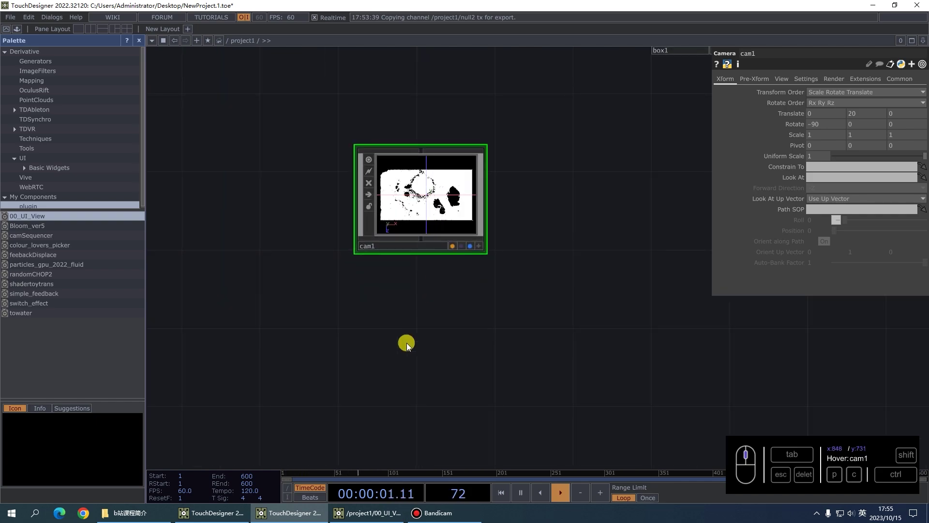
{"action": "double_click", "coordinate": [380, 325]}
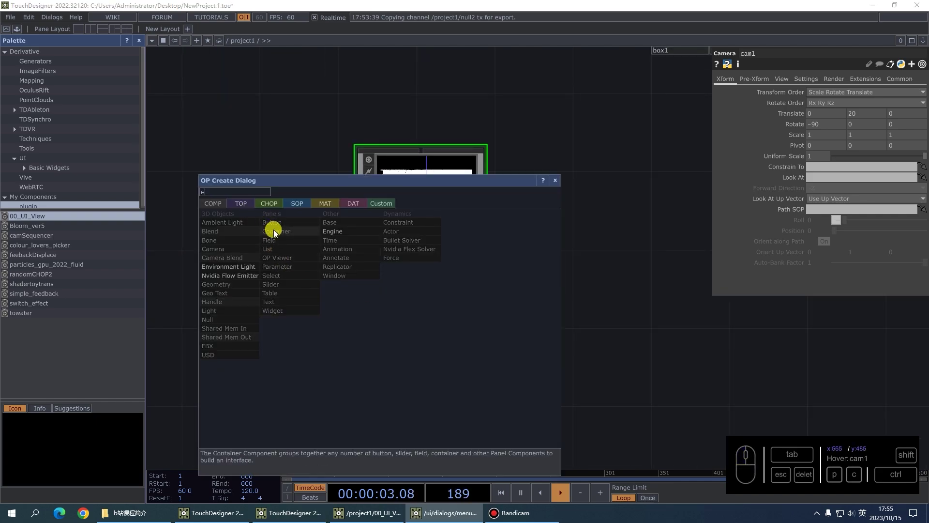
{"action": "left_click", "coordinate": [241, 268]}
{"action": "left_click", "coordinate": [500, 387]}
{"action": "scroll", "coordinate": [390, 387], "scroll_direction": "up", "scroll_amount": 5}
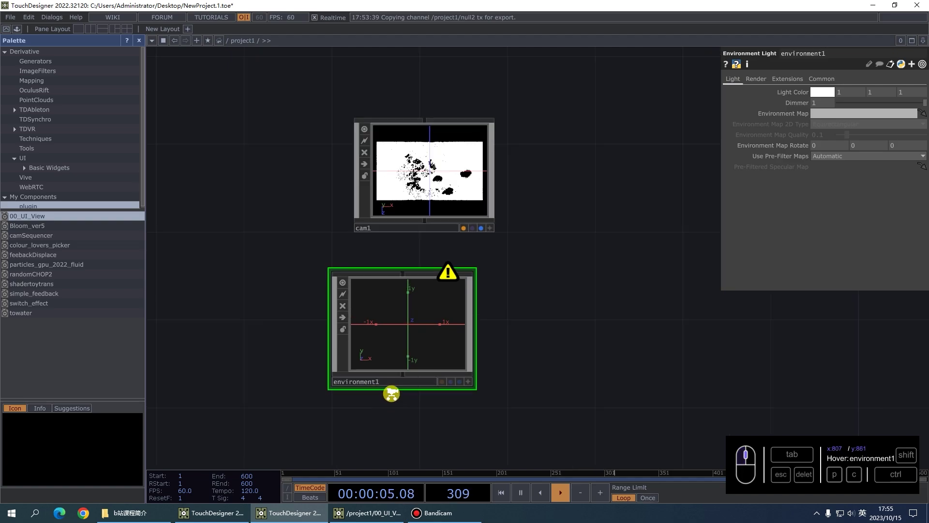
{"action": "scroll", "coordinate": [436, 319], "scroll_direction": "down", "scroll_amount": 5}
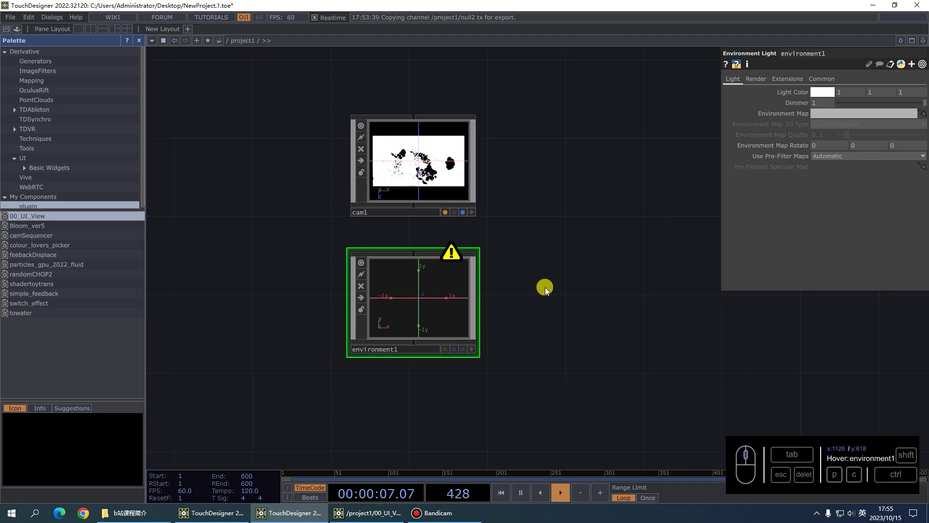
Step: Add a Noise TOP beside the Environment Light COMP
{"action": "double_click", "coordinate": [545, 287]}
{"action": "left_click", "coordinate": [414, 165]}
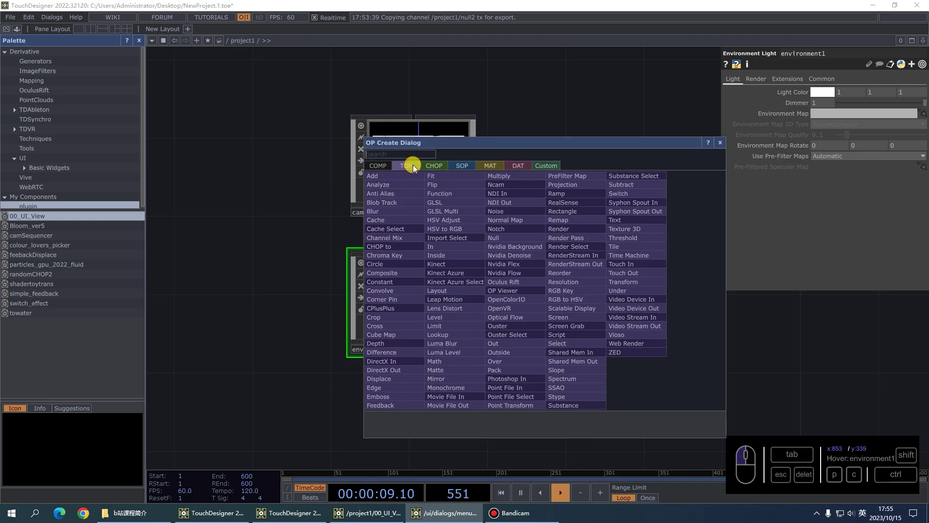
{"action": "left_click", "coordinate": [503, 209]}
{"action": "left_click", "coordinate": [555, 306]}
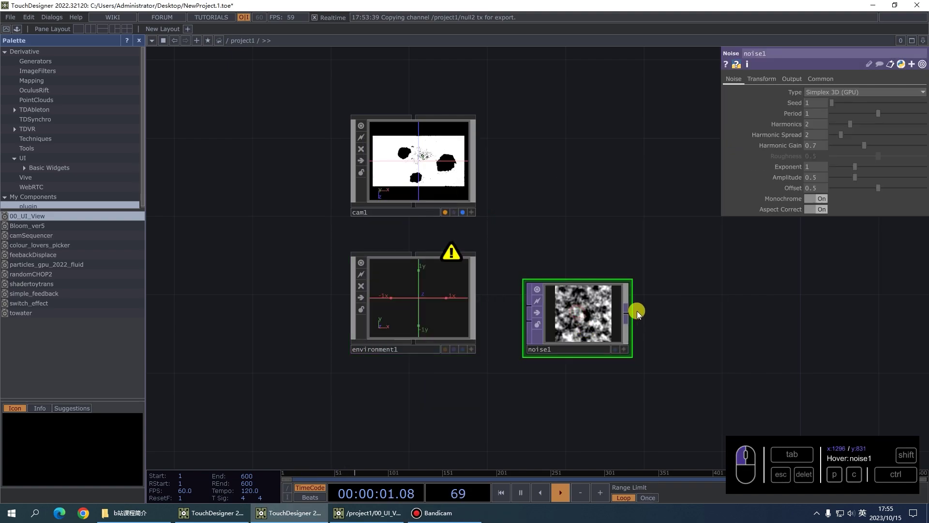
{"action": "scroll", "coordinate": [598, 315], "scroll_direction": "up", "scroll_amount": 4}
{"action": "scroll", "coordinate": [641, 287], "scroll_direction": "down", "scroll_amount": 3}
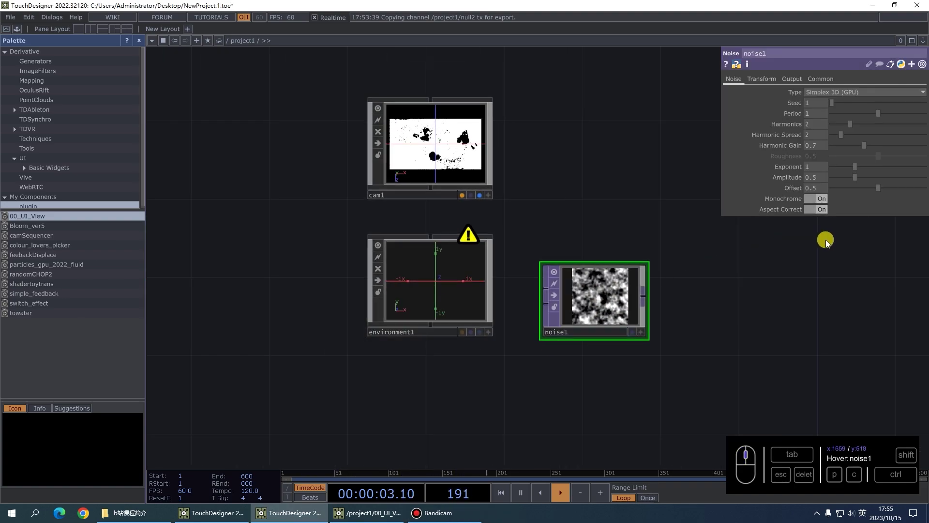
Step: Turn off Monochrome on the Noise TOP and set its Period to 5 and Harmonics to 10
{"action": "left_click", "coordinate": [816, 199]}
{"action": "scroll", "coordinate": [646, 289], "scroll_direction": "up", "scroll_amount": 3}
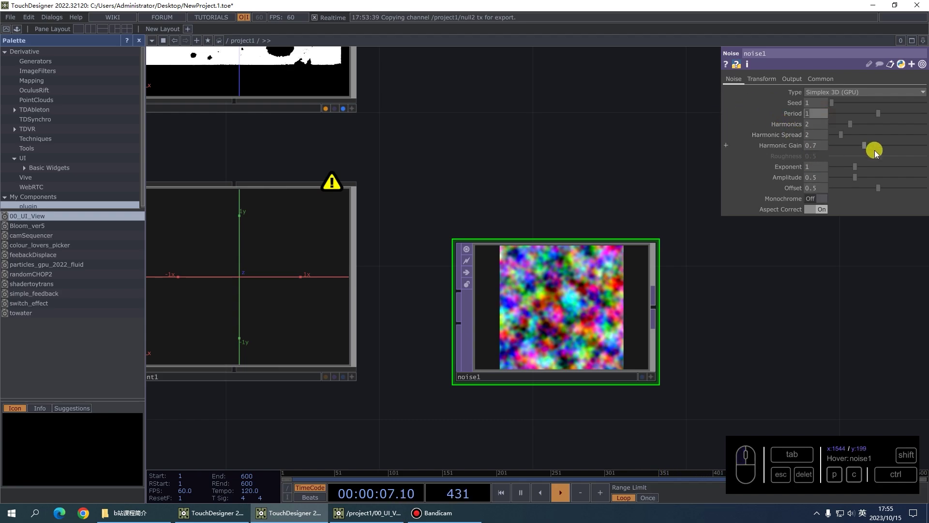
{"action": "left_click", "coordinate": [818, 124]}
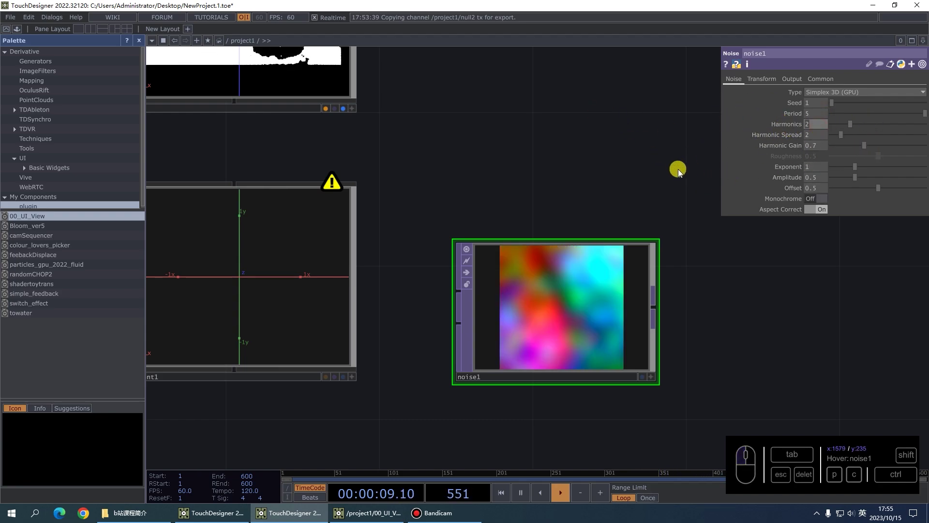
{"action": "left_click", "coordinate": [536, 189]}
Step: Assign the Noise TOP as the Environment Light's Environment Map
{"action": "left_click_drag", "start_coordinate": [568, 310], "coordinate": [326, 242]}
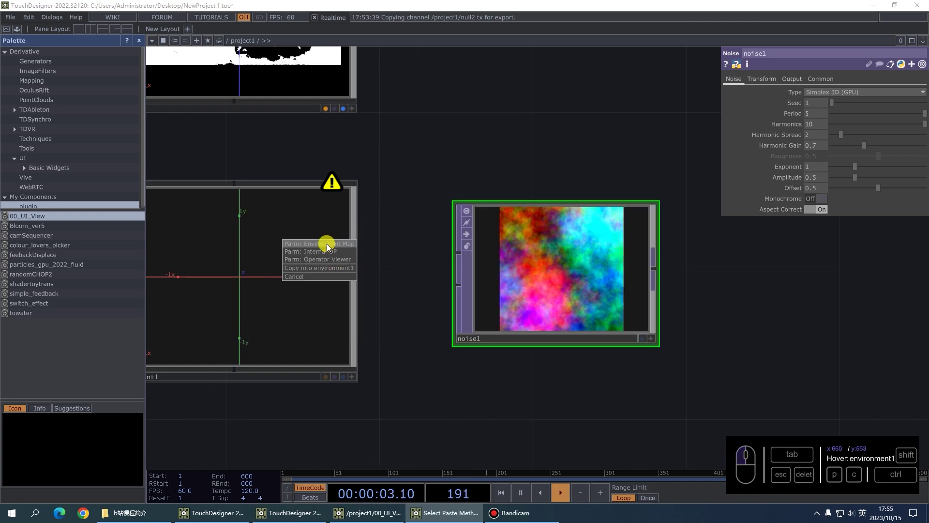
{"action": "left_click", "coordinate": [335, 244]}
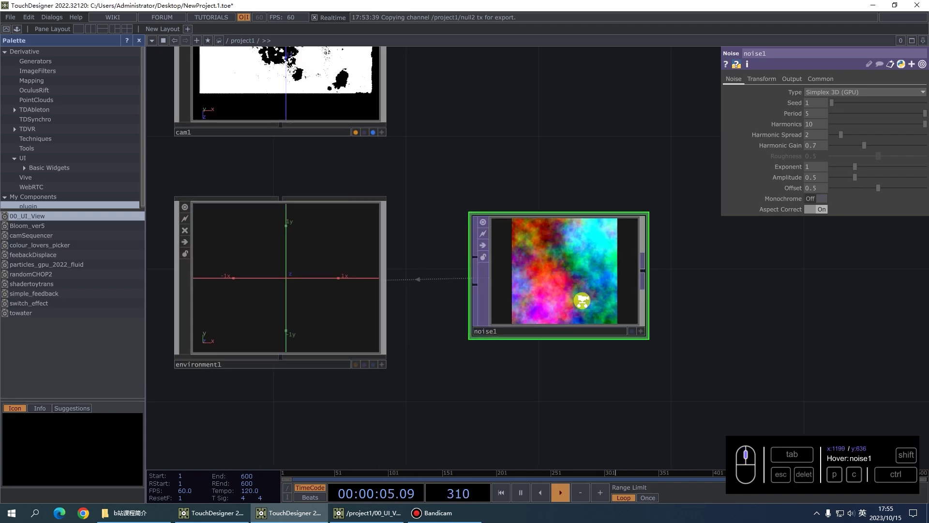
{"action": "scroll", "coordinate": [581, 300], "scroll_direction": "down", "scroll_amount": 3}
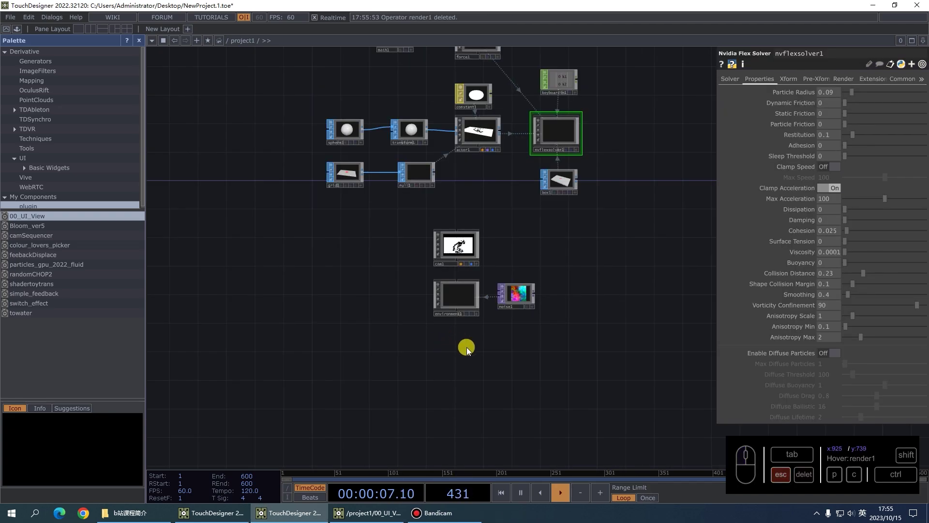
Step: Delete the existing Render TOP and add a new one below the Environment Light COMP
{"action": "key", "text": "Delete"}
{"action": "scroll", "coordinate": [464, 348], "scroll_direction": "up", "scroll_amount": 2}
{"action": "key", "text": "Tab"}
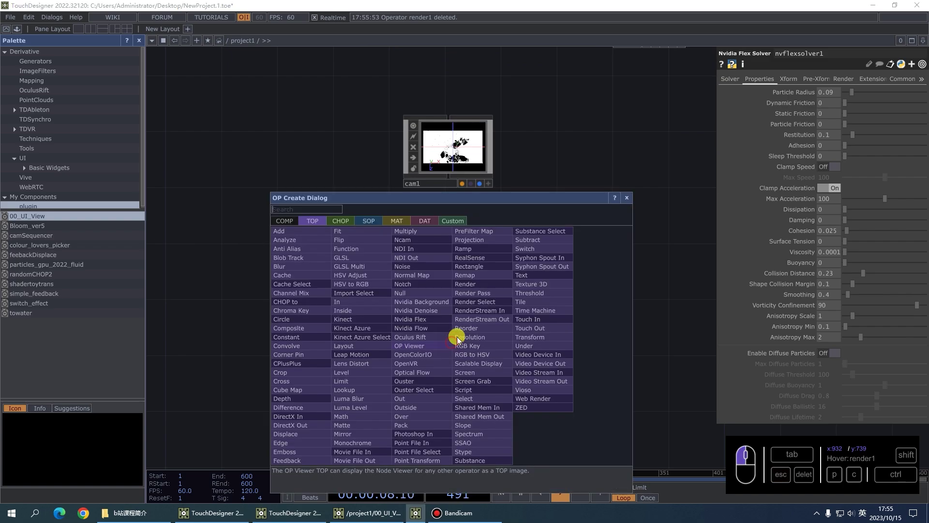
{"action": "left_click", "coordinate": [480, 287]}
{"action": "left_click", "coordinate": [445, 356]}
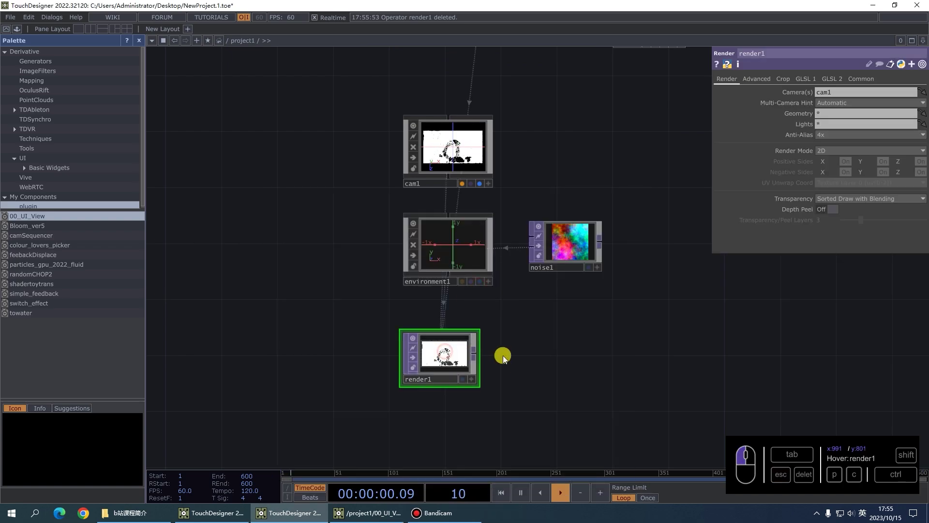
Step: Rearrange the Camera, Environment Light and Render operators into one column, clear of the link coming from the Actor
{"action": "left_click_drag", "start_coordinate": [446, 358], "coordinate": [461, 357]}
{"action": "scroll", "coordinate": [503, 352], "scroll_direction": "down", "scroll_amount": 3}
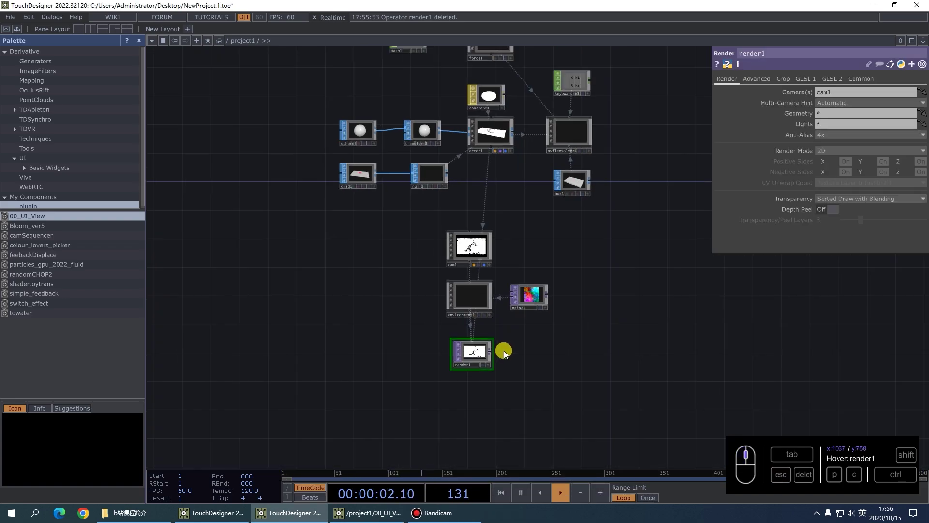
{"action": "scroll", "coordinate": [502, 352], "scroll_direction": "up", "scroll_amount": 3}
{"action": "left_click_drag", "start_coordinate": [448, 283], "coordinate": [457, 268]}
{"action": "scroll", "coordinate": [478, 267], "scroll_direction": "down", "scroll_amount": 2}
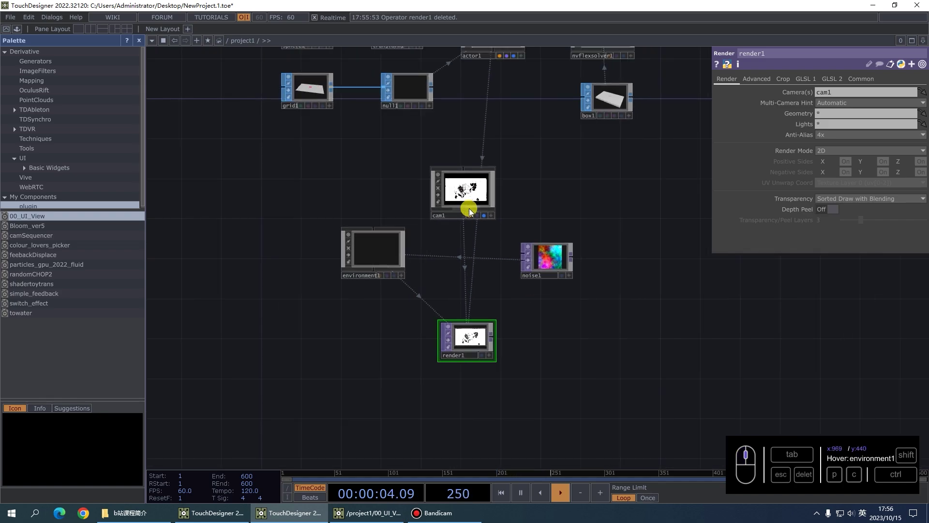
{"action": "left_click_drag", "start_coordinate": [468, 196], "coordinate": [381, 188]}
{"action": "left_click_drag", "start_coordinate": [570, 357], "coordinate": [543, 302]}
{"action": "left_click_drag", "start_coordinate": [448, 297], "coordinate": [369, 286]}
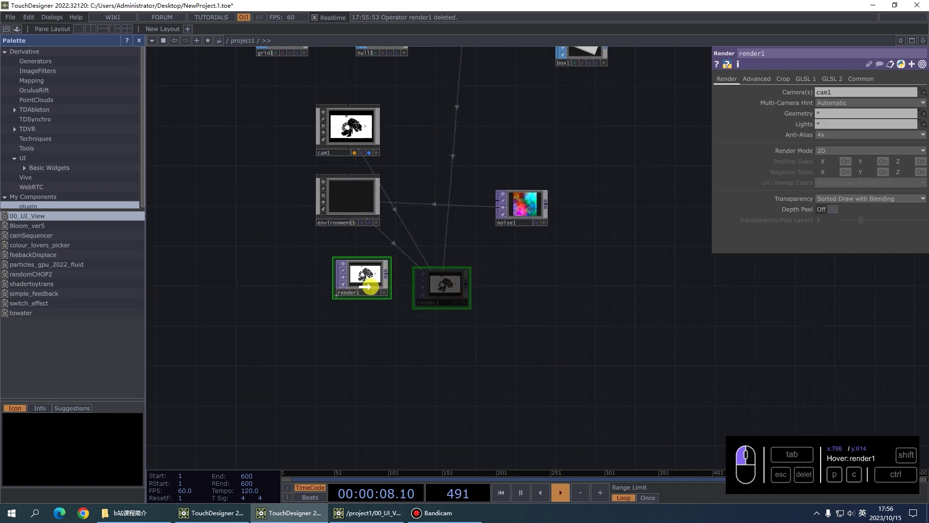
Step: Add a Depth TOP below the Render TOP
{"action": "key", "text": "Tab"}
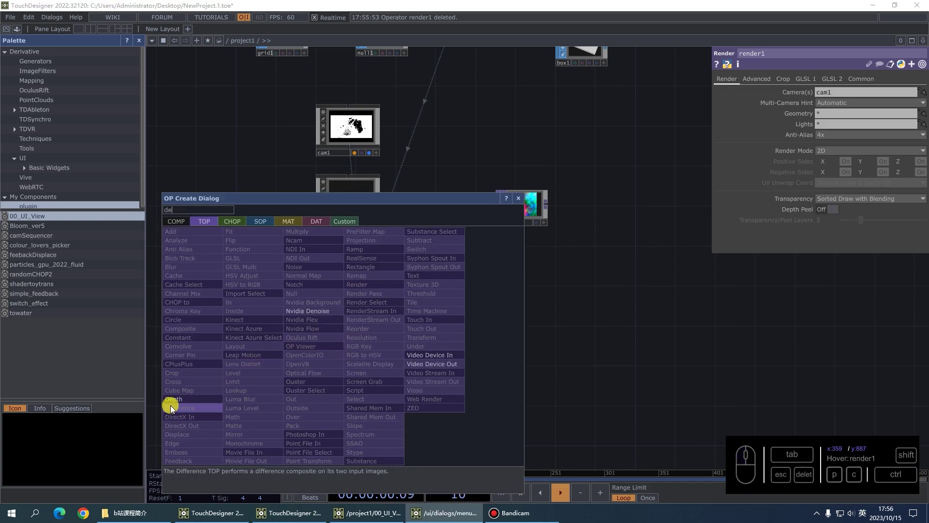
{"action": "left_click", "coordinate": [173, 401]}
{"action": "left_click", "coordinate": [378, 350]}
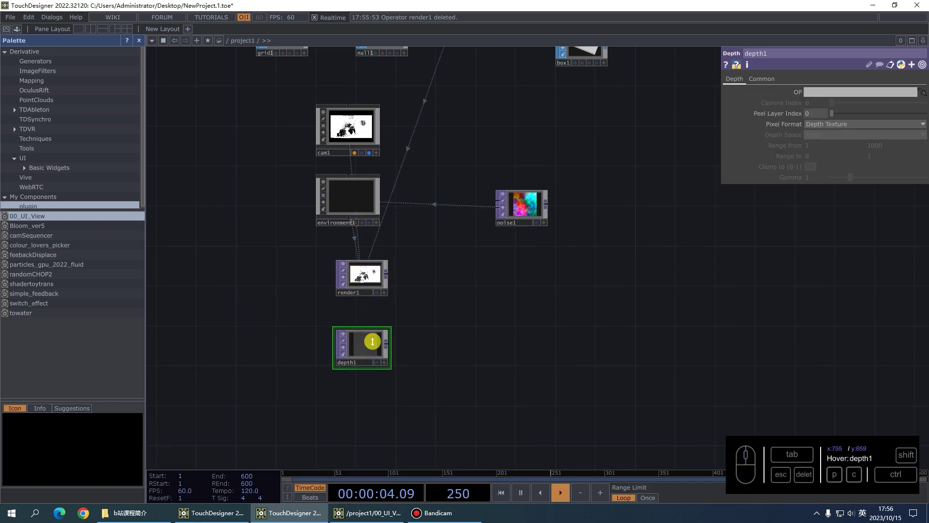
Step: Set the Render TOP's resolution to 1920 by 1080 and its pixel format to 32-bit float (RGBA)
{"action": "scroll", "coordinate": [364, 324], "scroll_direction": "up", "scroll_amount": 5}
{"action": "left_click", "coordinate": [368, 220]}
{"action": "left_click", "coordinate": [861, 78]}
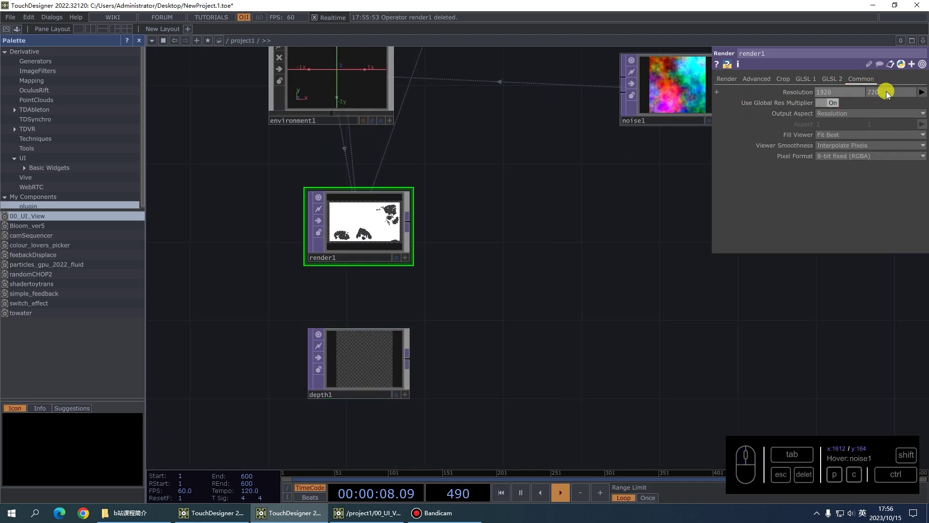
{"action": "left_click", "coordinate": [864, 156]}
{"action": "left_click", "coordinate": [829, 206]}
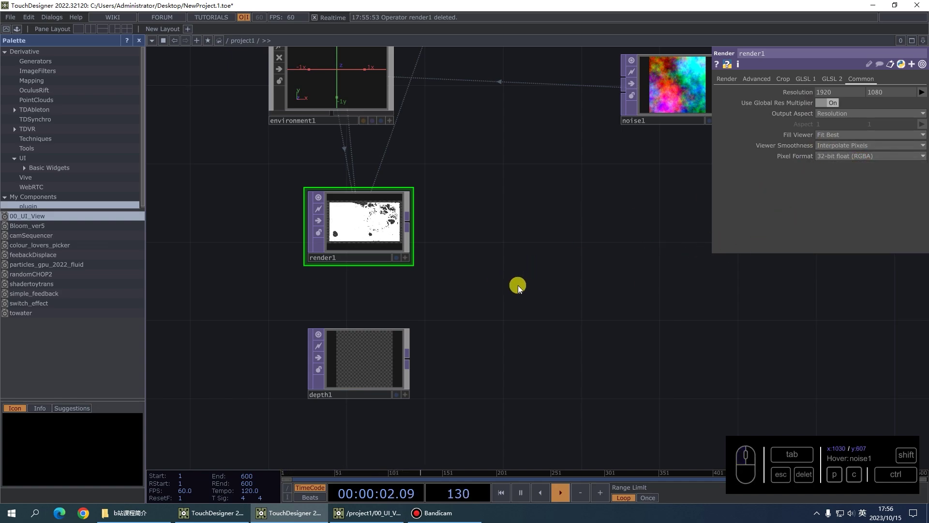
Step: Assign render1 as the Depth TOP's source, with 32-bit float (RGBA) pixel format and Camera Space as depth space
{"action": "left_click_drag", "start_coordinate": [379, 226], "coordinate": [386, 361]}
{"action": "left_click", "coordinate": [378, 362]}
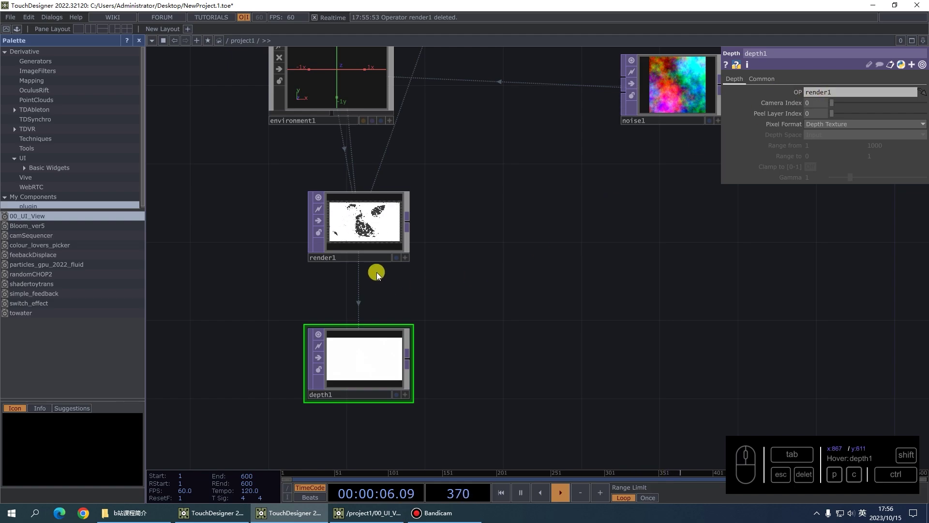
{"action": "left_click", "coordinate": [834, 123]}
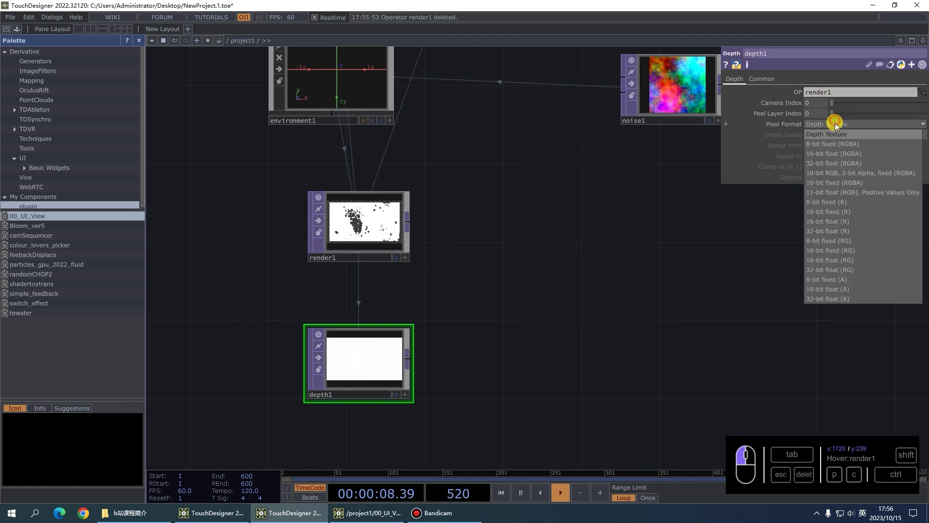
{"action": "left_click", "coordinate": [832, 163]}
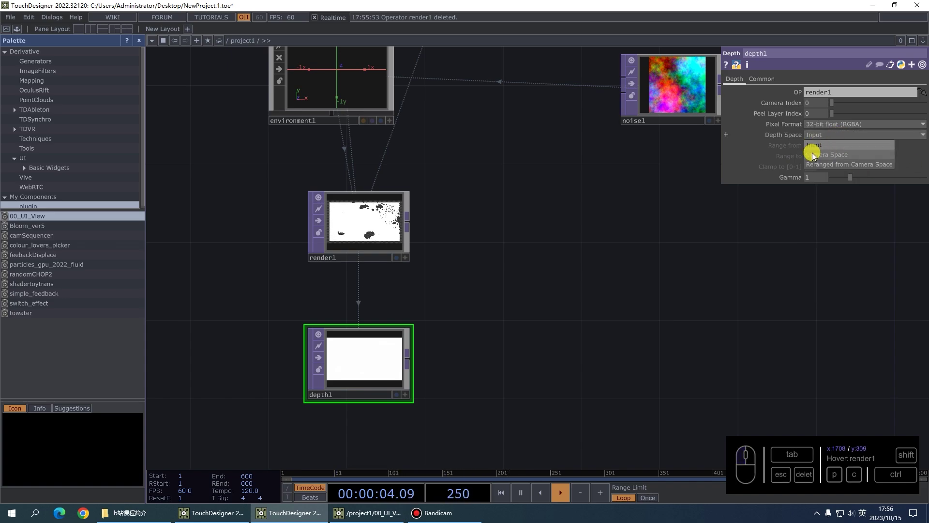
{"action": "left_click", "coordinate": [834, 155]}
Step: Add the towater component from My Components beside the Depth TOP and connect the depth output to its first input
{"action": "scroll", "coordinate": [478, 287], "scroll_direction": "down", "scroll_amount": 3}
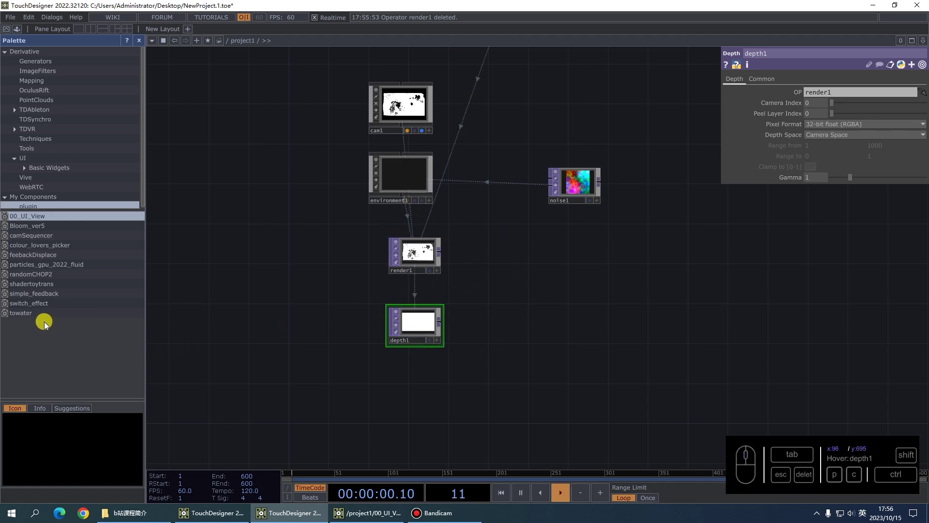
{"action": "left_click_drag", "start_coordinate": [24, 313], "coordinate": [512, 334]}
{"action": "scroll", "coordinate": [522, 309], "scroll_direction": "up", "scroll_amount": 3}
{"action": "left_click_drag", "start_coordinate": [527, 302], "coordinate": [557, 327]}
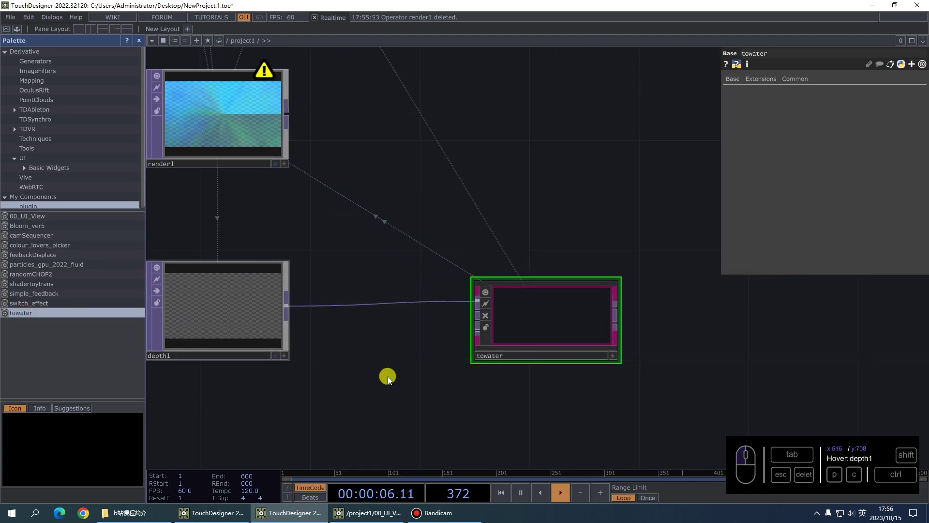
{"action": "scroll", "coordinate": [559, 376], "scroll_direction": "down", "scroll_amount": 2}
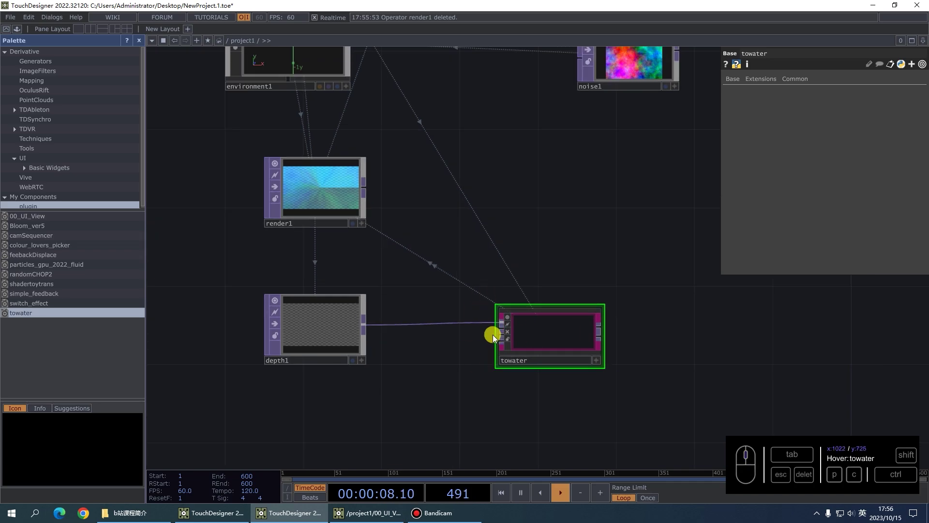
Step: Restrict the Render TOP's Lights to environment1
{"action": "left_click", "coordinate": [307, 191]}
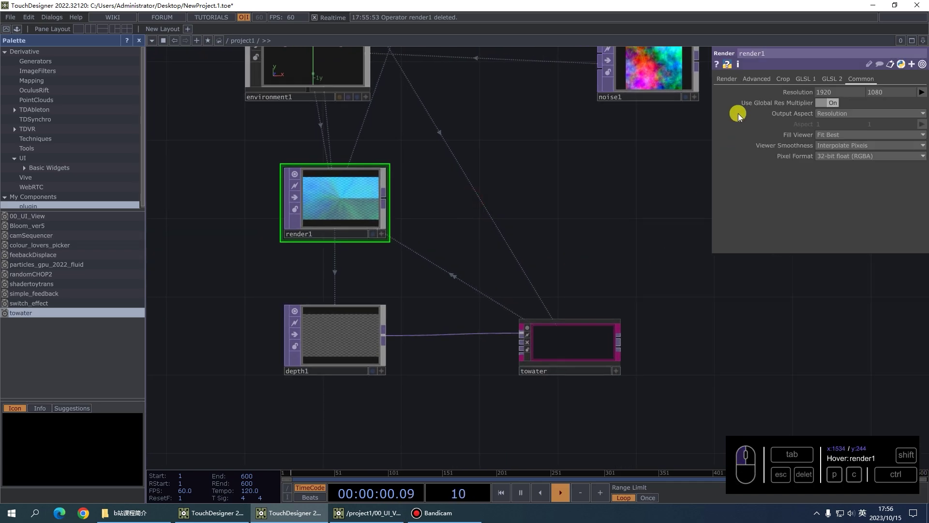
{"action": "left_click", "coordinate": [733, 88]}
{"action": "left_click_drag", "start_coordinate": [489, 172], "coordinate": [528, 291]}
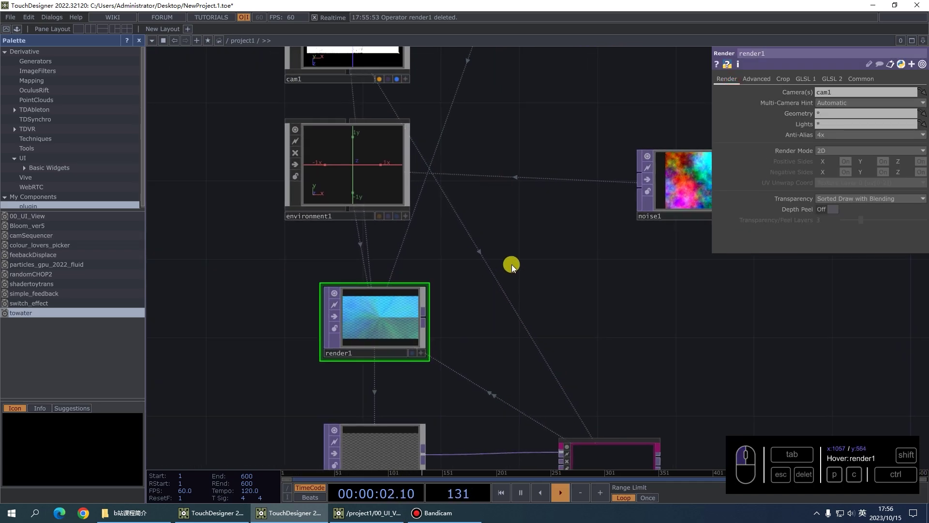
{"action": "scroll", "coordinate": [510, 317], "scroll_direction": "down", "scroll_amount": 3}
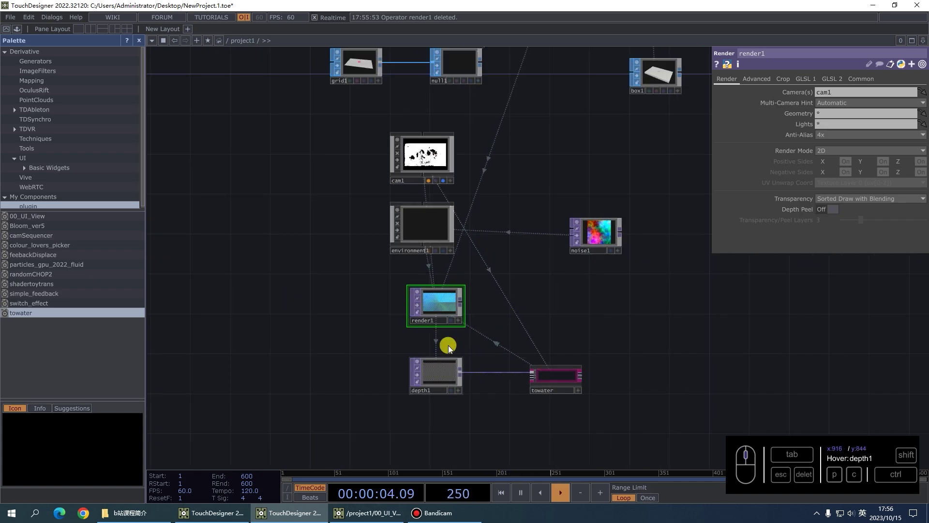
{"action": "scroll", "coordinate": [447, 364], "scroll_direction": "up", "scroll_amount": 3}
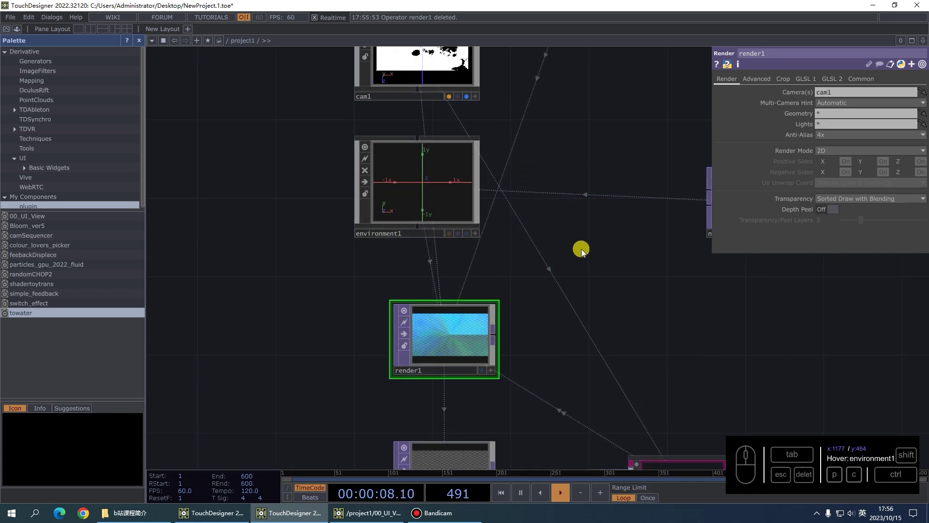
{"action": "left_click_drag", "start_coordinate": [546, 173], "coordinate": [836, 121]}
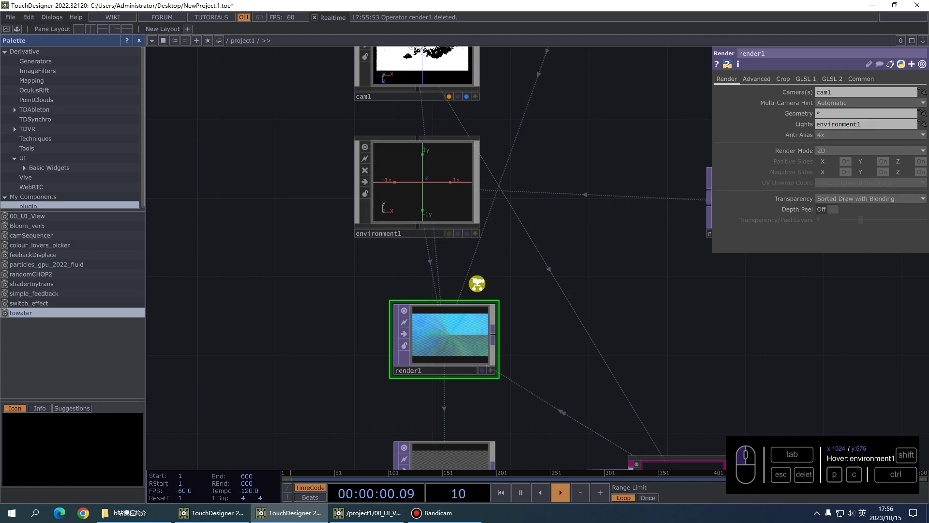
Step: Restrict the Render TOP's Geometry to actor1
{"action": "scroll", "coordinate": [525, 129], "scroll_direction": "down", "scroll_amount": 3}
{"action": "scroll", "coordinate": [492, 248], "scroll_direction": "up", "scroll_amount": 3}
{"action": "left_click_drag", "start_coordinate": [516, 315], "coordinate": [520, 242]}
{"action": "left_click_drag", "start_coordinate": [528, 100], "coordinate": [836, 113]}
{"action": "left_click_drag", "start_coordinate": [561, 238], "coordinate": [565, 134]}
{"action": "scroll", "coordinate": [426, 327], "scroll_direction": "up", "scroll_amount": 6}
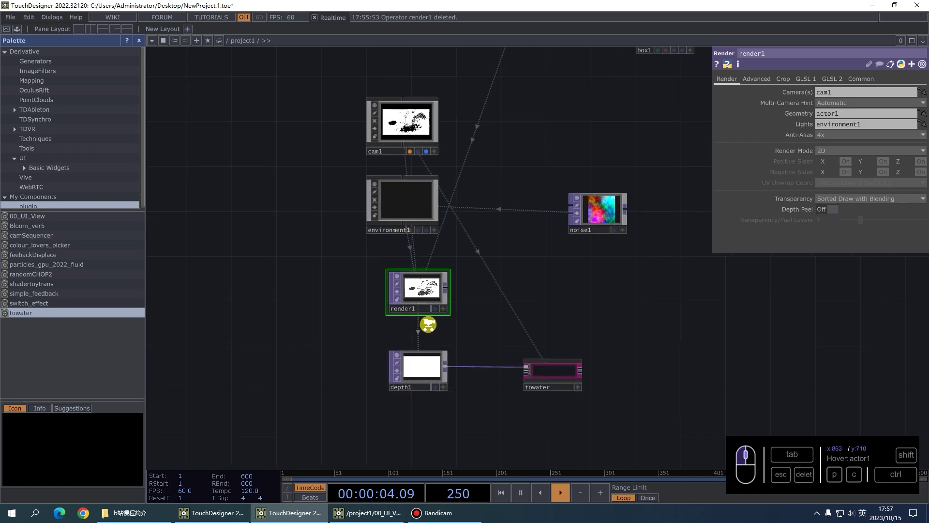
Step: Move the Environment Light COMP and the Noise TOP out of the render column, towards the towater component
{"action": "scroll", "coordinate": [445, 213], "scroll_direction": "down", "scroll_amount": 4}
{"action": "scroll", "coordinate": [600, 310], "scroll_direction": "up", "scroll_amount": 2}
{"action": "scroll", "coordinate": [605, 289], "scroll_direction": "up", "scroll_amount": 2}
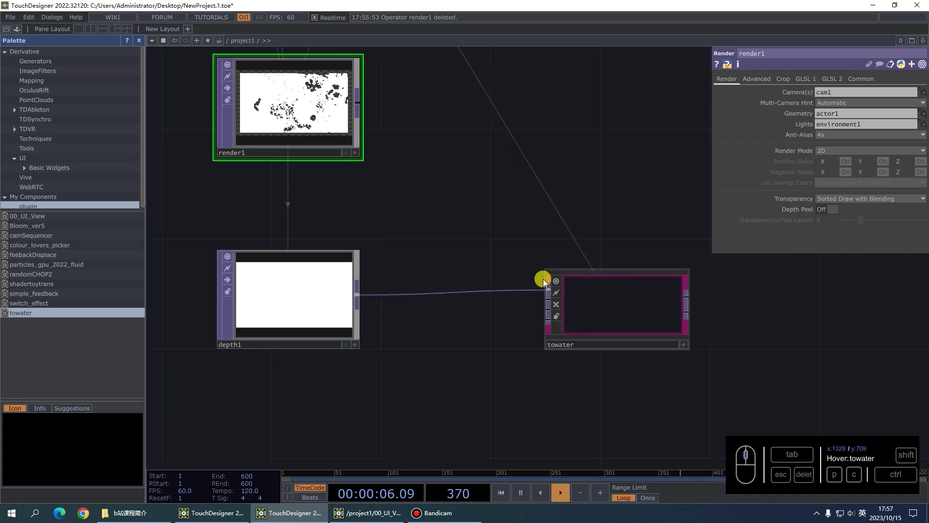
{"action": "scroll", "coordinate": [548, 350], "scroll_direction": "down", "scroll_amount": 5}
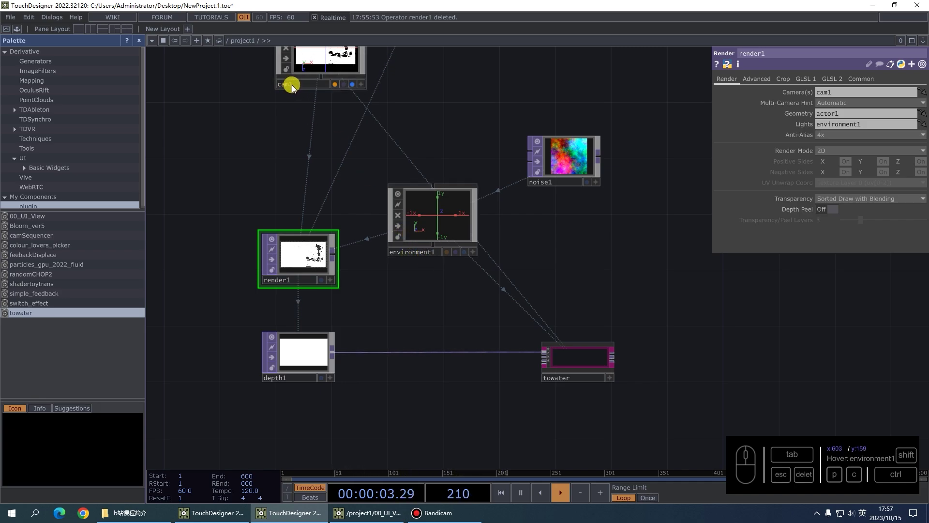
Step: Add a Null TOP on towater's first output and display it as the network background
{"action": "scroll", "coordinate": [530, 315], "scroll_direction": "up", "scroll_amount": 3}
{"action": "right_click", "coordinate": [530, 312]}
{"action": "type", "text": "null"}
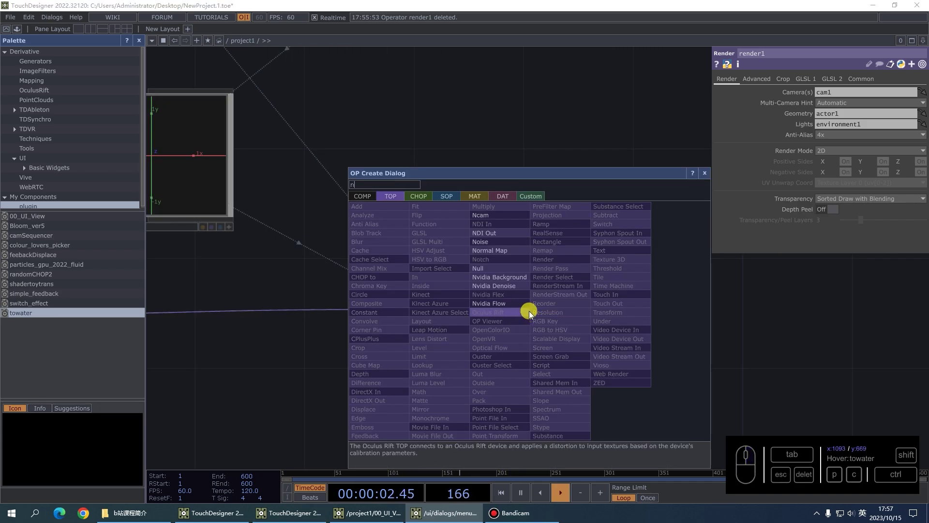
{"action": "left_click", "coordinate": [478, 268]}
{"action": "left_click", "coordinate": [695, 340]}
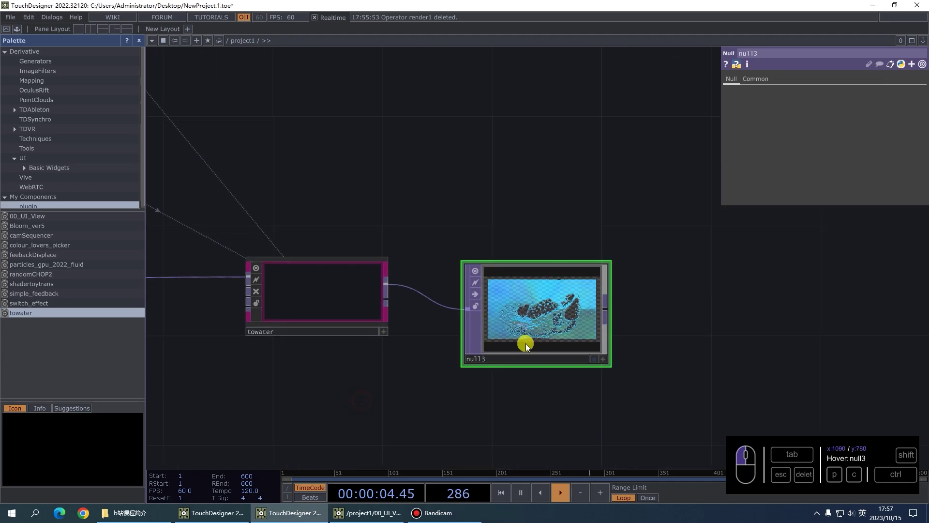
{"action": "left_click_drag", "start_coordinate": [587, 314], "coordinate": [816, 322]}
{"action": "left_click", "coordinate": [649, 359]}
{"action": "scroll", "coordinate": [599, 385], "scroll_direction": "down", "scroll_amount": 3}
{"action": "left_click_drag", "start_coordinate": [532, 219], "coordinate": [568, 297]}
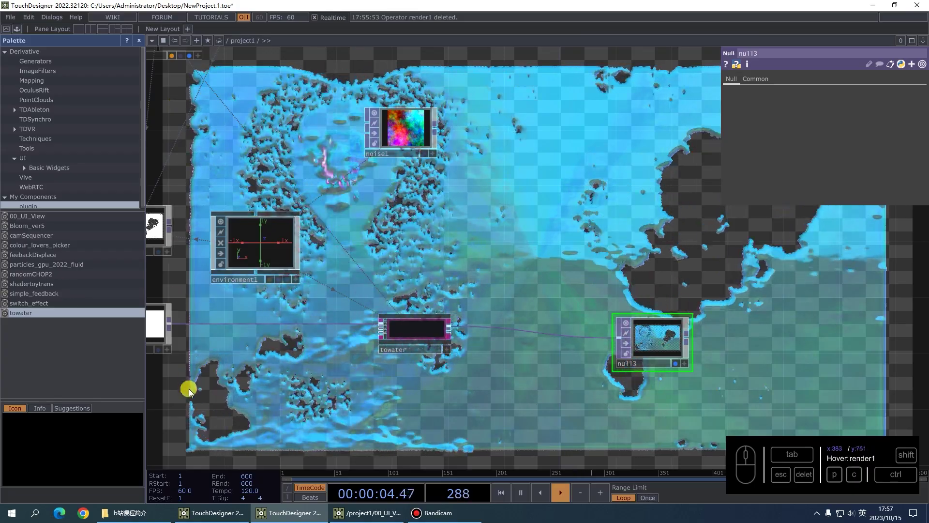
Step: Enlarge the box SOP below the Flex Solver to size 17 in X and 10 in Z
{"action": "scroll", "coordinate": [589, 326], "scroll_direction": "down", "scroll_amount": 4}
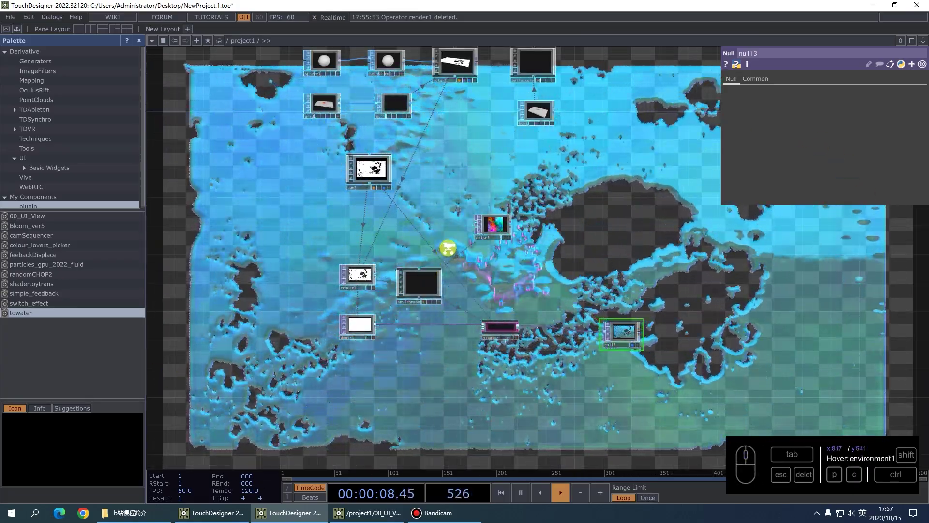
{"action": "scroll", "coordinate": [446, 256], "scroll_direction": "up", "scroll_amount": 2}
{"action": "left_click_drag", "start_coordinate": [608, 120], "coordinate": [453, 307]}
{"action": "scroll", "coordinate": [599, 267], "scroll_direction": "down", "scroll_amount": 3}
{"action": "scroll", "coordinate": [412, 195], "scroll_direction": "up", "scroll_amount": 5}
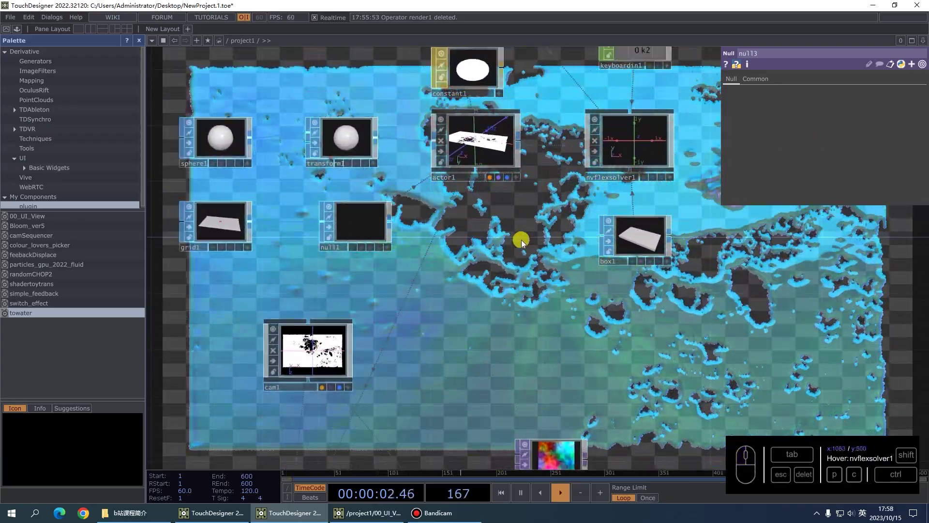
{"action": "left_click", "coordinate": [624, 250]}
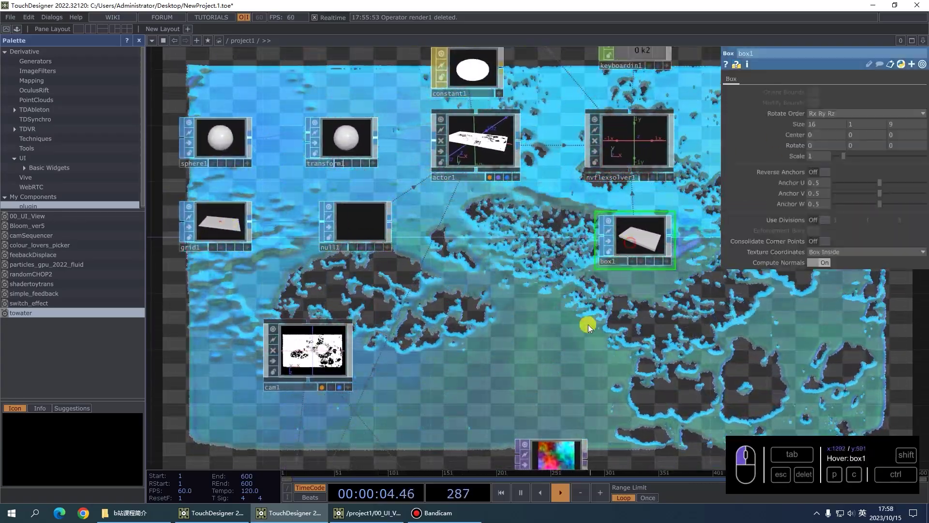
{"action": "left_click_drag", "start_coordinate": [587, 324], "coordinate": [530, 280]}
{"action": "left_click_drag", "start_coordinate": [826, 125], "coordinate": [770, 129]}
{"action": "type", "text": "17"}
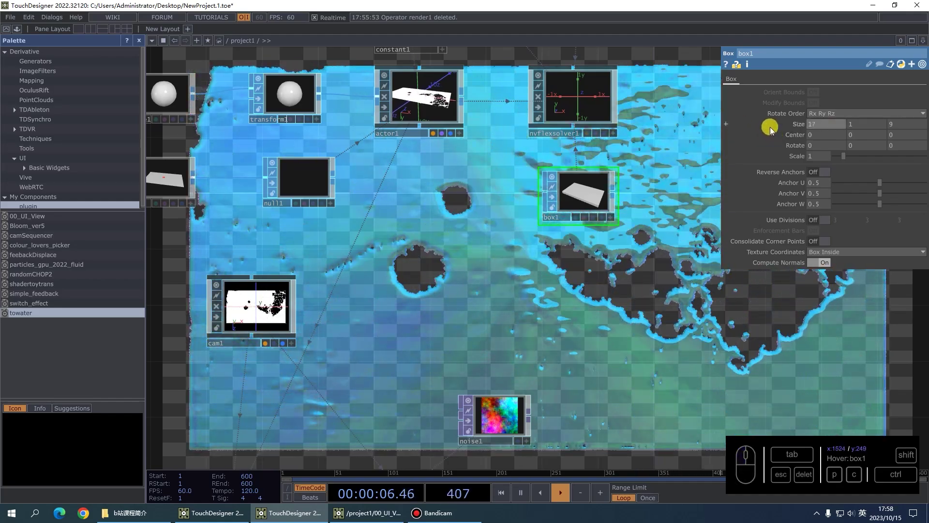
{"action": "left_click_drag", "start_coordinate": [901, 125], "coordinate": [855, 123]}
{"action": "type", "text": "10"}
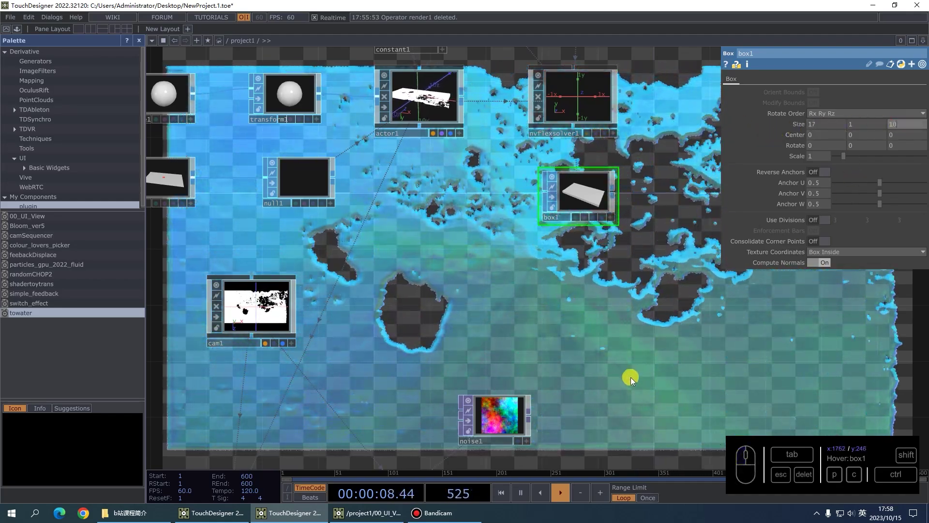
Step: Move the Null TOP farther away from towater to make room for more operators on their connection
{"action": "left_click_drag", "start_coordinate": [677, 384], "coordinate": [825, 398]}
{"action": "scroll", "coordinate": [594, 314], "scroll_direction": "down", "scroll_amount": 4}
{"action": "scroll", "coordinate": [586, 357], "scroll_direction": "up", "scroll_amount": 4}
{"action": "left_click_drag", "start_coordinate": [591, 308], "coordinate": [398, 56]}
{"action": "scroll", "coordinate": [556, 272], "scroll_direction": "down", "scroll_amount": 1}
{"action": "scroll", "coordinate": [557, 271], "scroll_direction": "up", "scroll_amount": 2}
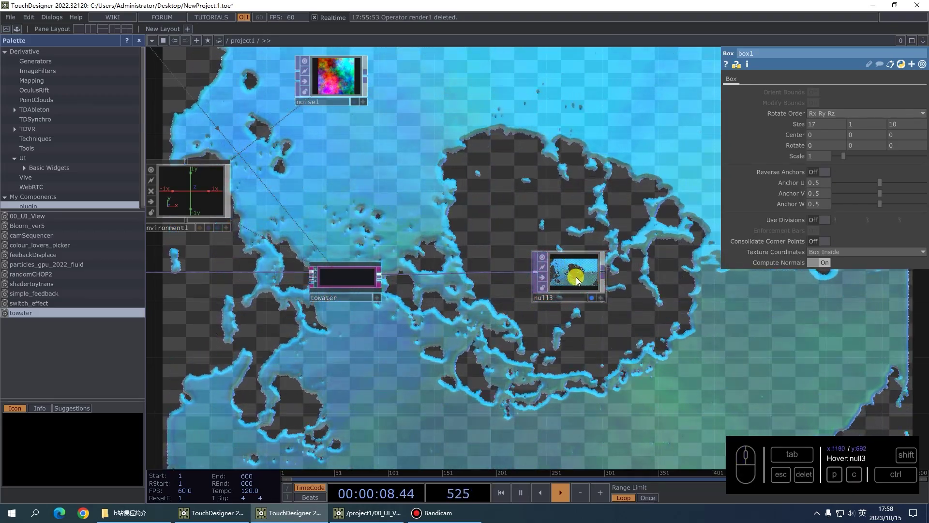
{"action": "left_click_drag", "start_coordinate": [562, 281], "coordinate": [720, 298]}
{"action": "scroll", "coordinate": [731, 329], "scroll_direction": "down", "scroll_amount": 3}
{"action": "left_click_drag", "start_coordinate": [730, 334], "coordinate": [751, 315]}
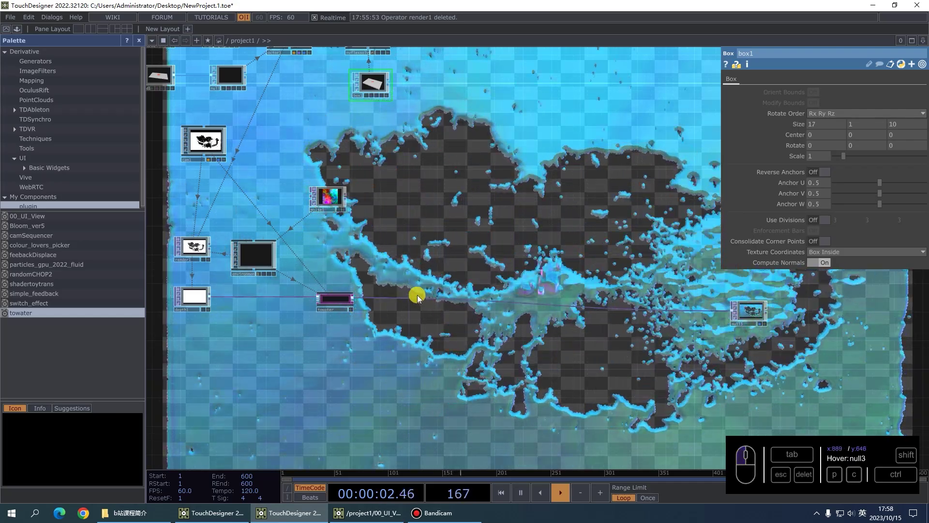
{"action": "right_click", "coordinate": [413, 294]}
{"action": "left_click", "coordinate": [414, 294]}
{"action": "type", "text": "leve"}
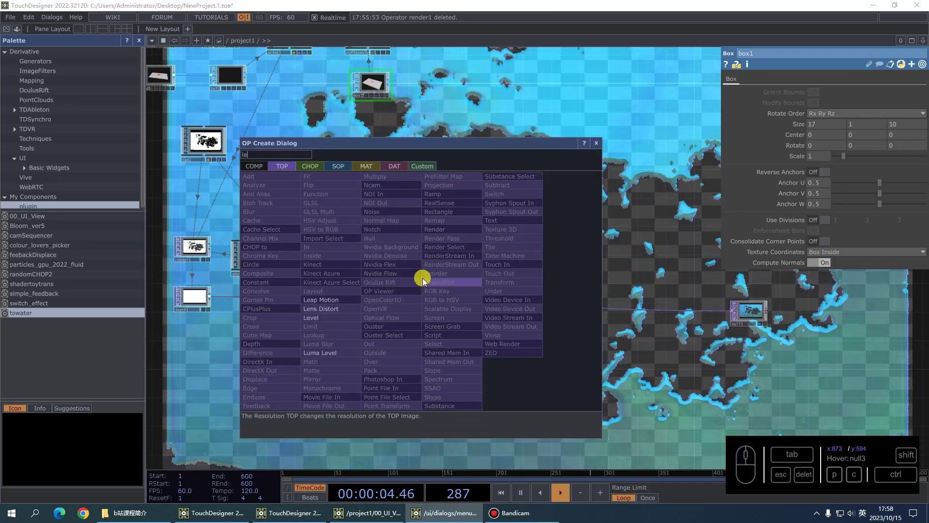
{"action": "left_click", "coordinate": [326, 314]}
Step: Insert a Level TOP into the connection between towater and the Null TOP
{"action": "right_click", "coordinate": [404, 291]}
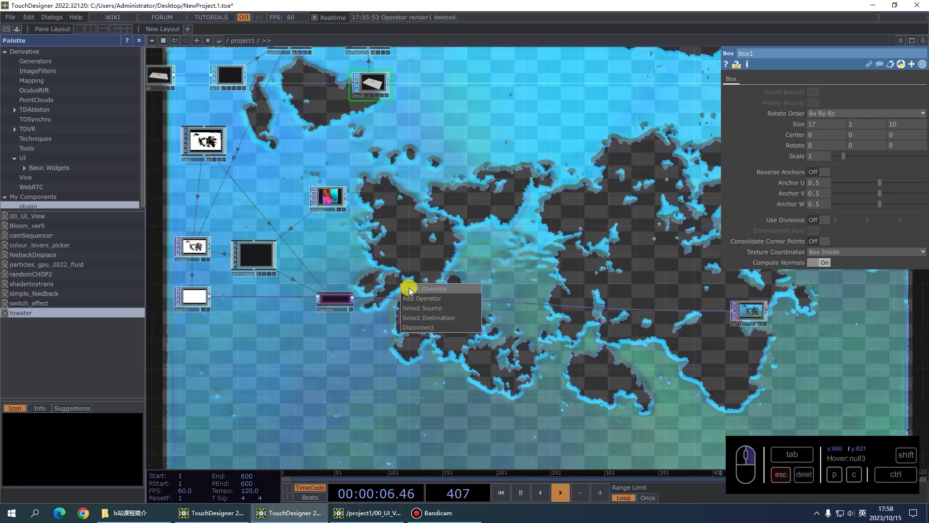
{"action": "left_click", "coordinate": [409, 290]}
{"action": "left_click", "coordinate": [320, 317]}
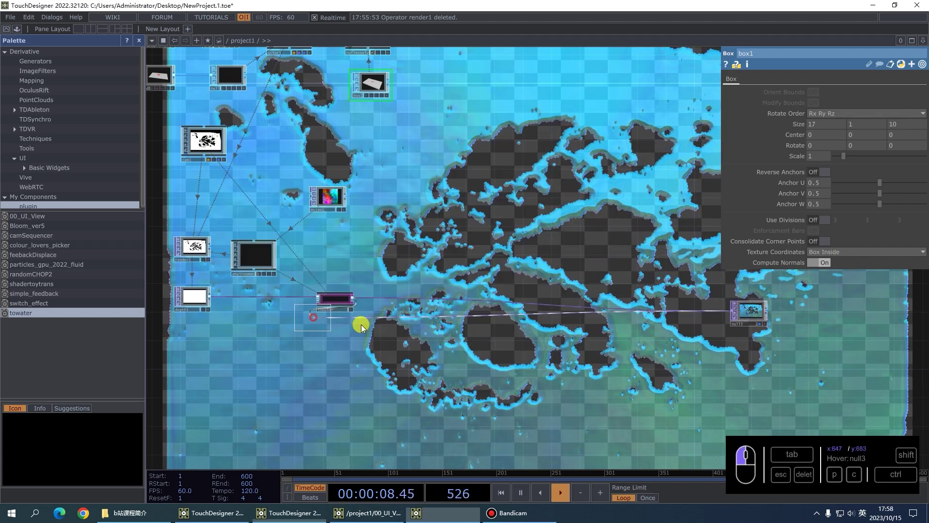
{"action": "left_click", "coordinate": [435, 299]}
Step: Insert an HSV Adjust TOP into the connection between the Level TOP and the Null TOP
{"action": "right_click", "coordinate": [496, 297]}
{"action": "left_click", "coordinate": [523, 290]}
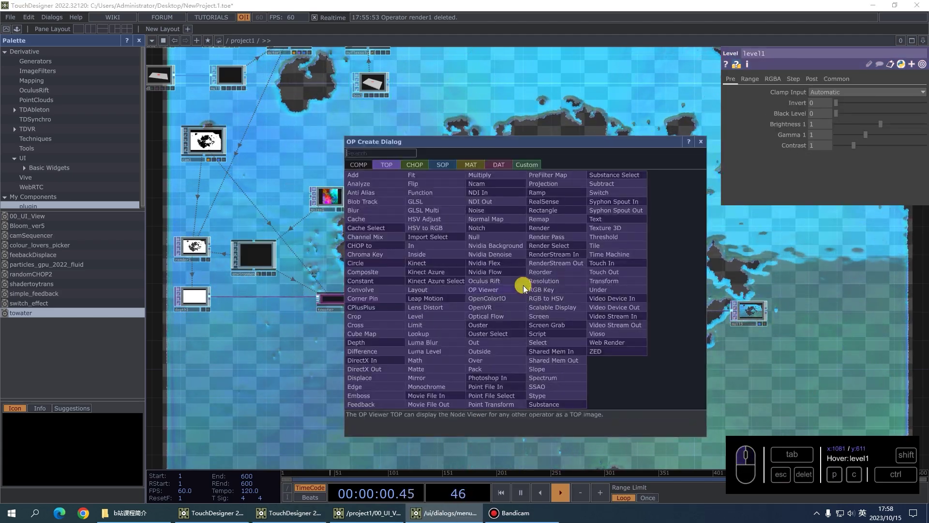
{"action": "type", "text": "hs"}
{"action": "left_click", "coordinate": [425, 219]}
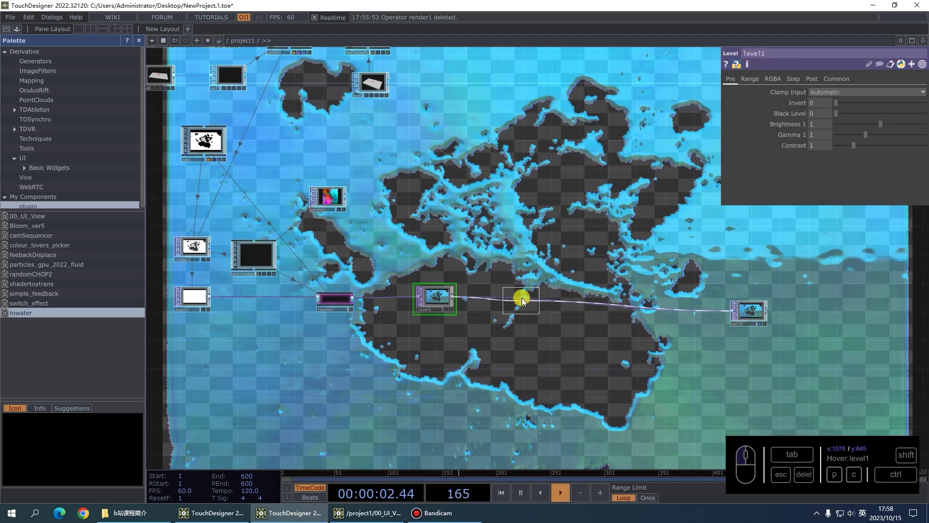
{"action": "left_click", "coordinate": [520, 298]}
{"action": "right_click", "coordinate": [631, 295]}
{"action": "key", "text": "Escape"}
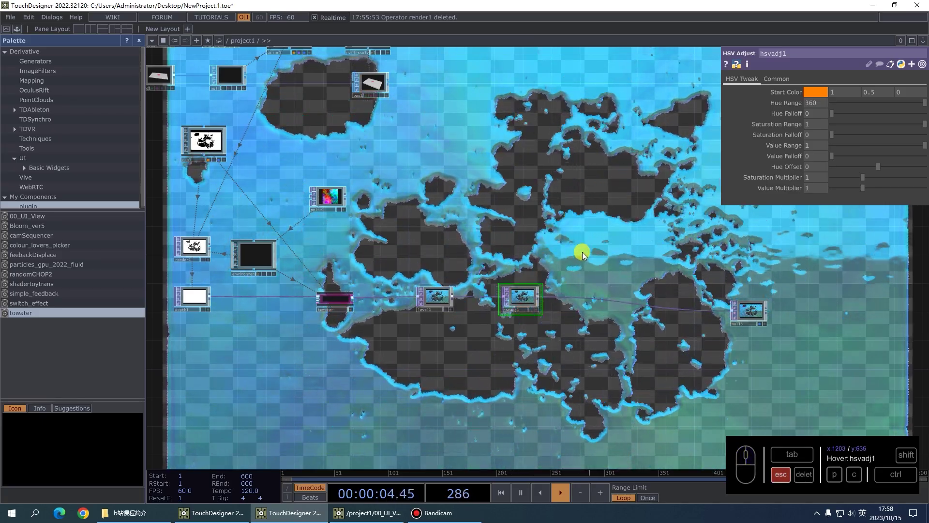
Step: Add the Bloom_ver5 component from My Components and connect the HSV Adjust output to it
{"action": "left_click_drag", "start_coordinate": [32, 226], "coordinate": [633, 281]}
{"action": "scroll", "coordinate": [613, 292], "scroll_direction": "up", "scroll_amount": 2}
{"action": "left_click_drag", "start_coordinate": [681, 261], "coordinate": [554, 261]}
{"action": "left_click_drag", "start_coordinate": [509, 297], "coordinate": [529, 240]}
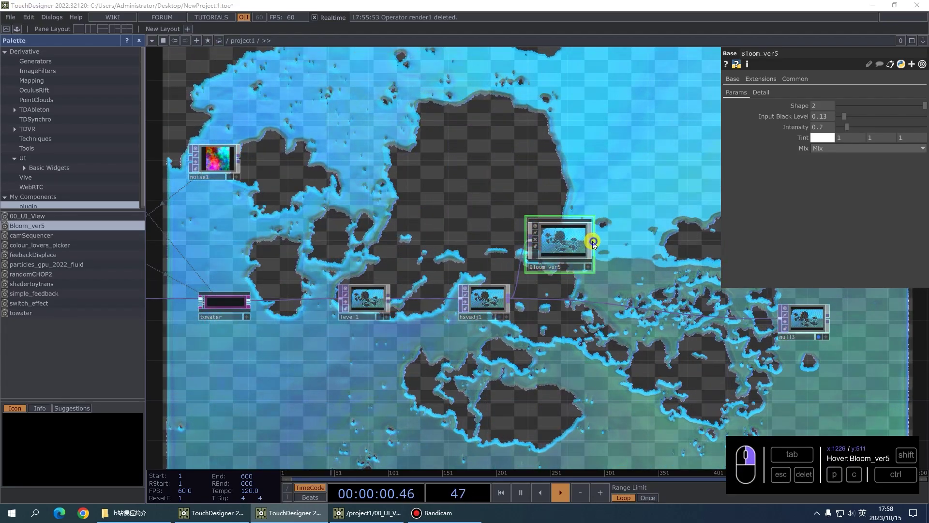
Step: Add a second Level TOP on the Bloom_ver5 output and connect it to the Null TOP
{"action": "right_click", "coordinate": [594, 241]}
{"action": "type", "text": "leve"}
{"action": "left_click", "coordinate": [490, 272]}
{"action": "left_click", "coordinate": [640, 236]}
{"action": "left_click_drag", "start_coordinate": [659, 230], "coordinate": [701, 318]}
Step: Line up Bloom_ver5 and the second Level TOP in the row between HSV Adjust and the Null TOP
{"action": "left_click_drag", "start_coordinate": [639, 244], "coordinate": [660, 303]}
{"action": "left_click_drag", "start_coordinate": [565, 267], "coordinate": [566, 336]}
{"action": "left_click_drag", "start_coordinate": [653, 289], "coordinate": [672, 307]}
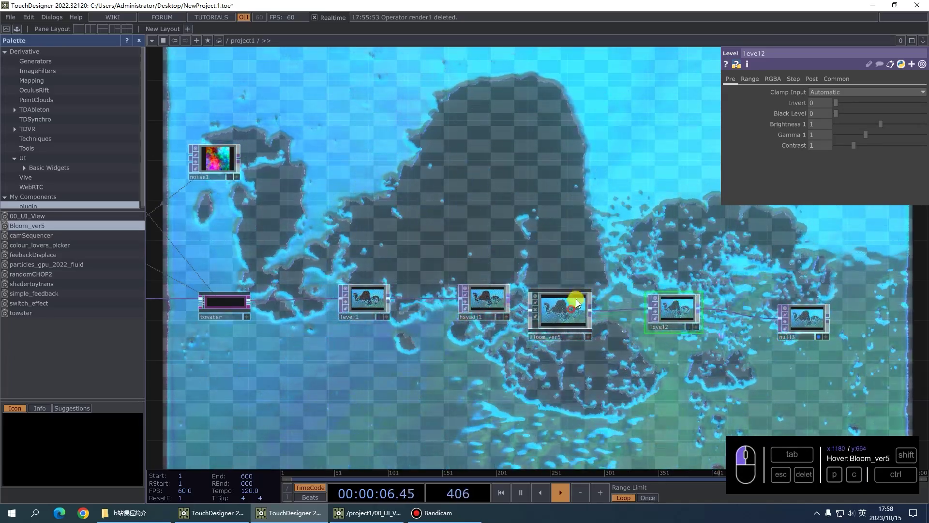
{"action": "left_click_drag", "start_coordinate": [595, 311], "coordinate": [614, 292]}
Step: Set the first Level TOP's Brightness 1 to 0.85 and Gamma 1 to 0.9
{"action": "left_click", "coordinate": [356, 293]}
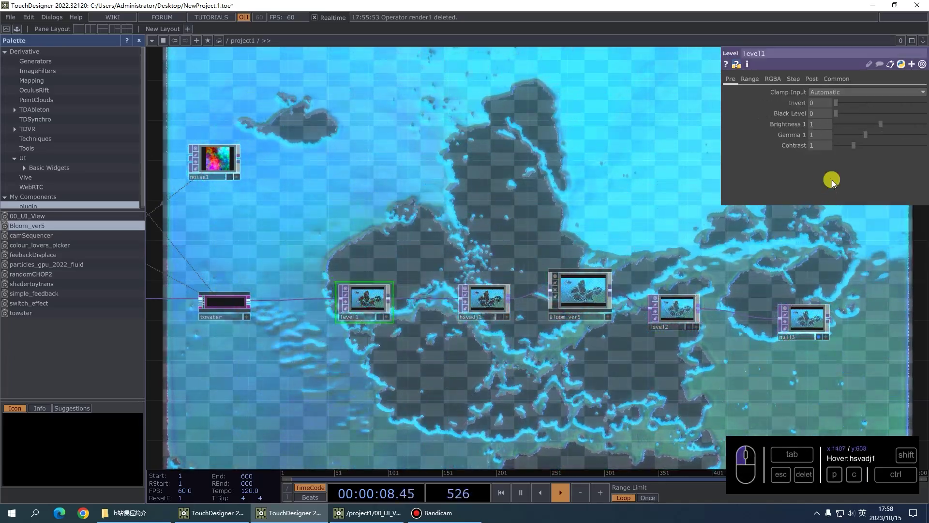
{"action": "type", "text": "0."}
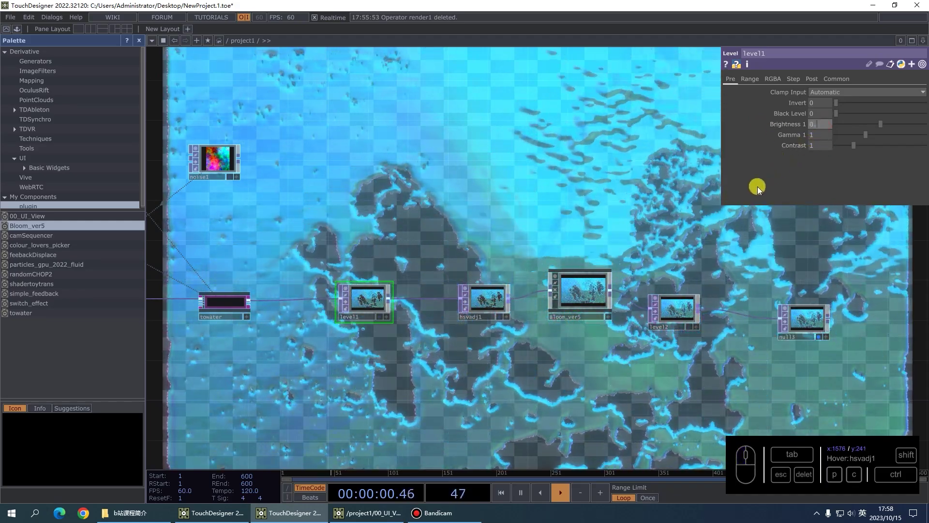
{"action": "type", "text": "85"}
{"action": "left_click", "coordinate": [498, 167]}
{"action": "left_click", "coordinate": [820, 134]}
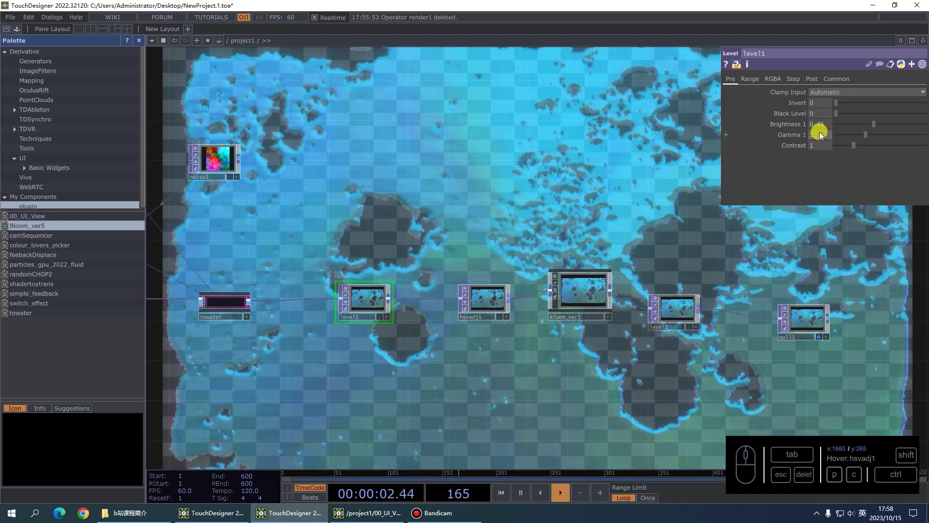
{"action": "type", "text": "0.9"}
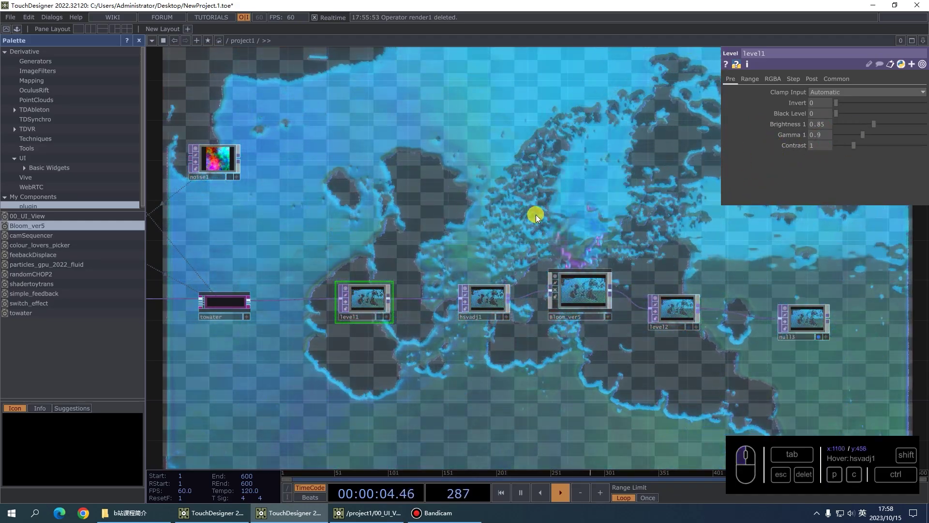
Step: Set the Intensity of the Bloom_ver5 component to 0.7
{"action": "scroll", "coordinate": [577, 305], "scroll_direction": "up", "scroll_amount": 3}
{"action": "left_click", "coordinate": [587, 286]}
{"action": "left_click", "coordinate": [823, 127]}
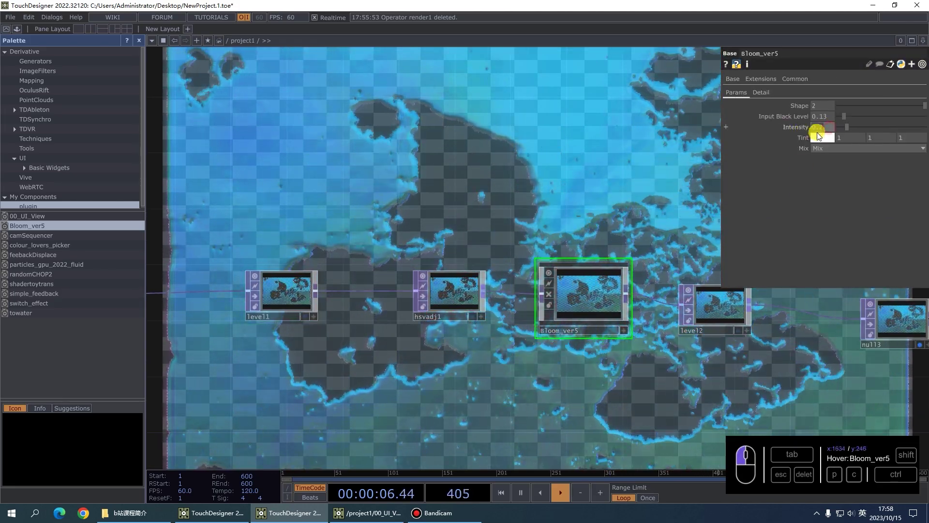
{"action": "type", "text": "0.7"}
{"action": "left_click", "coordinate": [547, 225]}
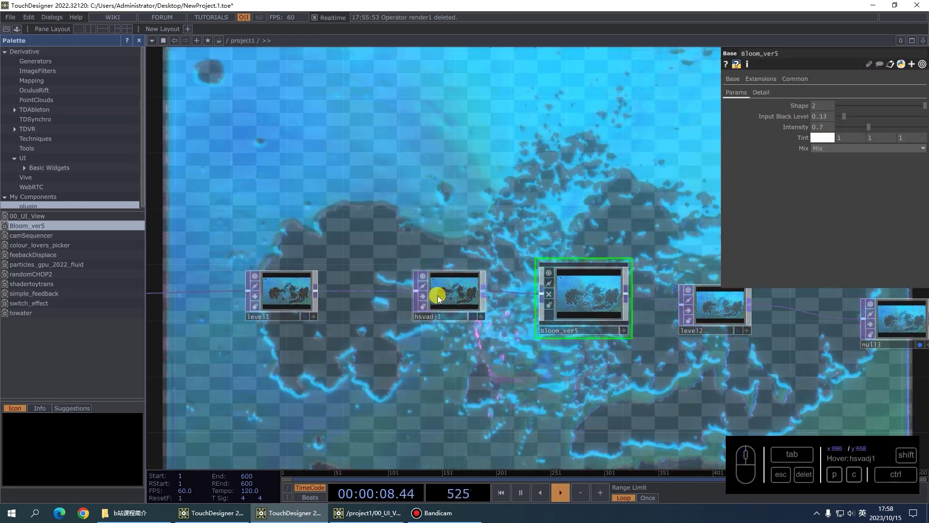
Step: Align the second Level TOP with the row, shift Bloom_ver5 closer to HSV Adjust, and select the HSV Adjust TOP
{"action": "left_click", "coordinate": [453, 298]}
{"action": "mouse_move", "coordinate": [711, 282]}
{"action": "left_mouse_down"}
{"action": "mouse_move", "coordinate": [725, 274]}
{"action": "mouse_move", "coordinate": [721, 291]}
{"action": "left_mouse_up"}
{"action": "left_click_drag", "start_coordinate": [610, 303], "coordinate": [594, 301]}
{"action": "left_click", "coordinate": [457, 287]}
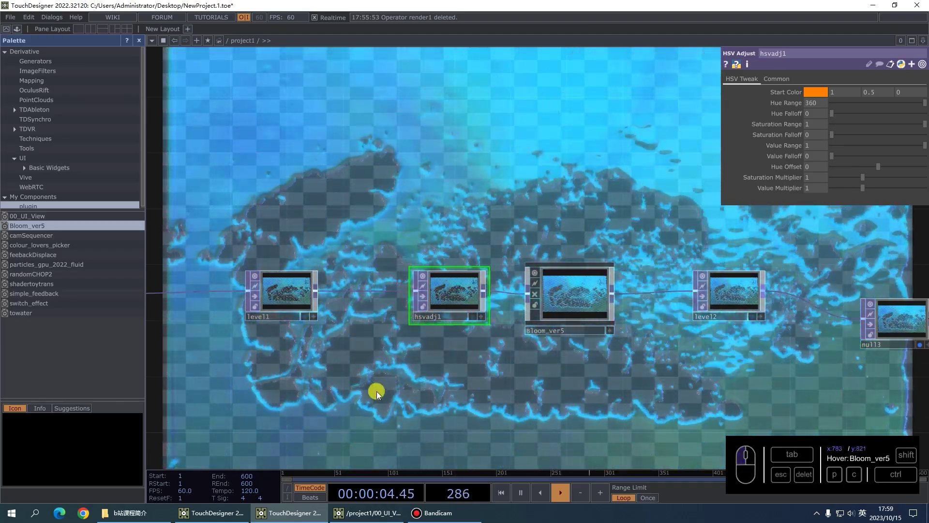
Step: Insert a Transform TOP between the first Level TOP and HSV Adjust, and turn on its Comp Over Background Color
{"action": "left_click_drag", "start_coordinate": [376, 390], "coordinate": [475, 383]}
{"action": "left_click_drag", "start_coordinate": [387, 296], "coordinate": [359, 296]}
{"action": "right_click", "coordinate": [430, 285]}
{"action": "left_click", "coordinate": [413, 272]}
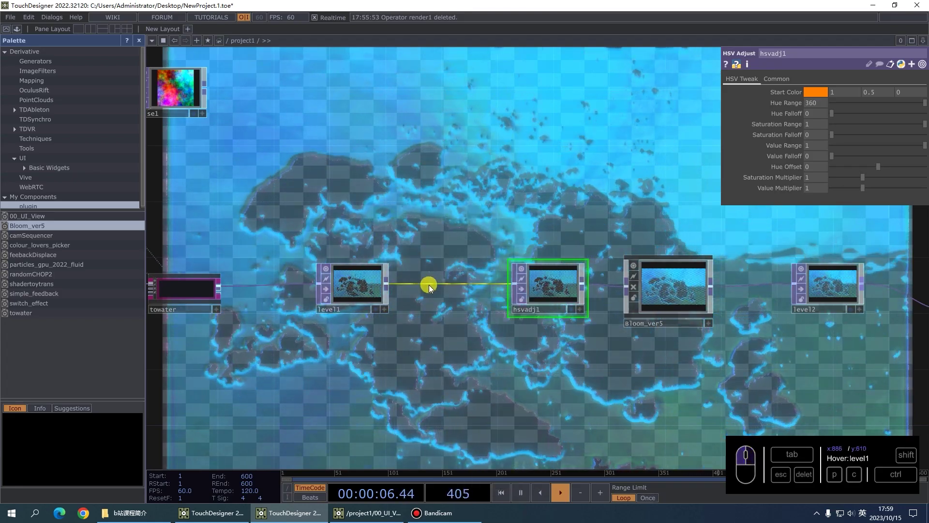
{"action": "right_click", "coordinate": [428, 284]}
{"action": "left_click", "coordinate": [446, 274]}
{"action": "type", "text": "tr"}
{"action": "left_click", "coordinate": [539, 271]}
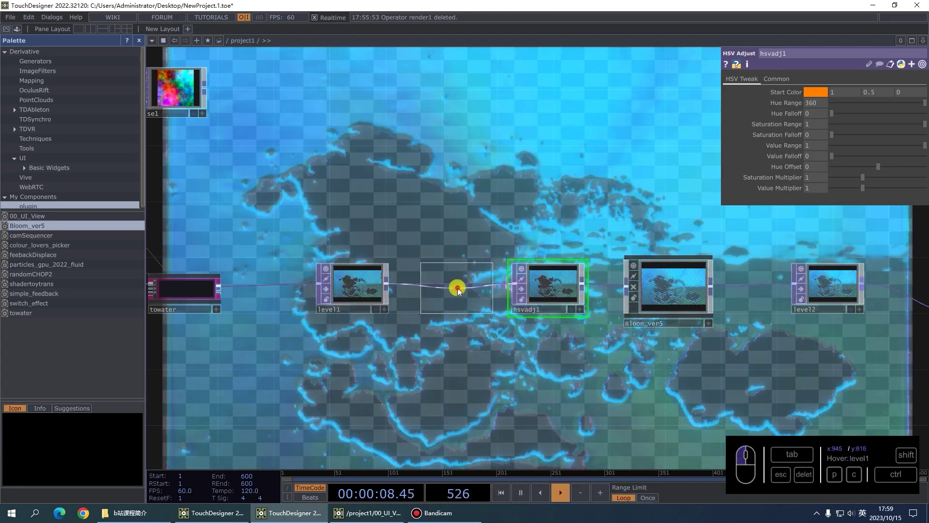
{"action": "left_click", "coordinate": [456, 286]}
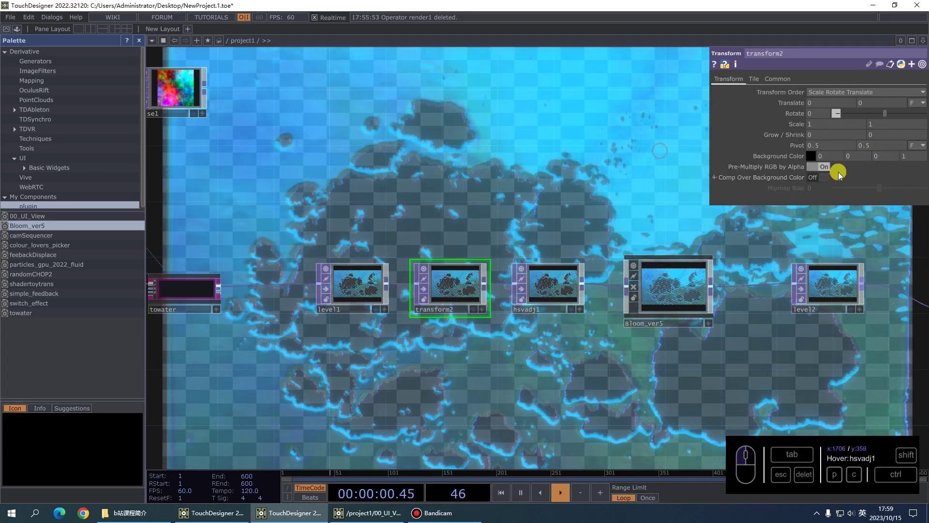
{"action": "left_click", "coordinate": [824, 177]}
Step: Set the HSV Adjust TOP's Hue Offset to -155 to shift the blue water to yellow
{"action": "left_click_drag", "start_coordinate": [481, 159], "coordinate": [556, 284]}
{"action": "scroll", "coordinate": [537, 275], "scroll_direction": "up", "scroll_amount": 4}
{"action": "left_click", "coordinate": [487, 245]}
{"action": "scroll", "coordinate": [488, 252], "scroll_direction": "down", "scroll_amount": 2}
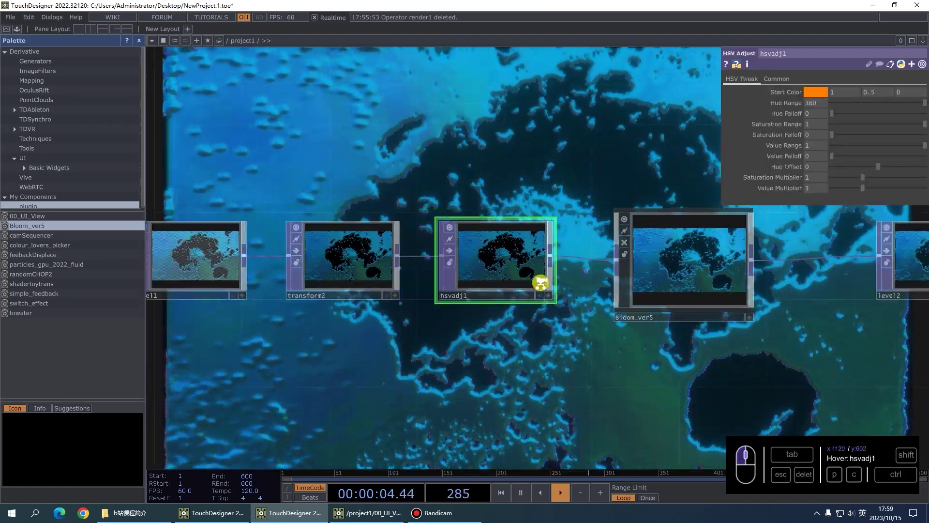
{"action": "left_click_drag", "start_coordinate": [877, 167], "coordinate": [857, 165]}
Step: Raise the second Level TOP's Brightness 1 to 1.29
{"action": "left_click_drag", "start_coordinate": [421, 118], "coordinate": [443, 152]}
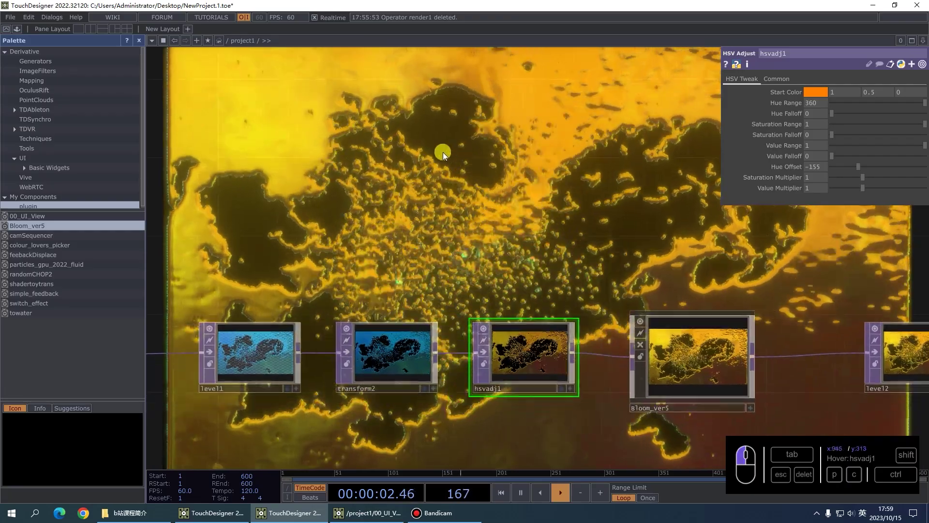
{"action": "scroll", "coordinate": [510, 236], "scroll_direction": "down", "scroll_amount": 3}
{"action": "left_click", "coordinate": [583, 266]}
{"action": "scroll", "coordinate": [585, 269], "scroll_direction": "up", "scroll_amount": 5}
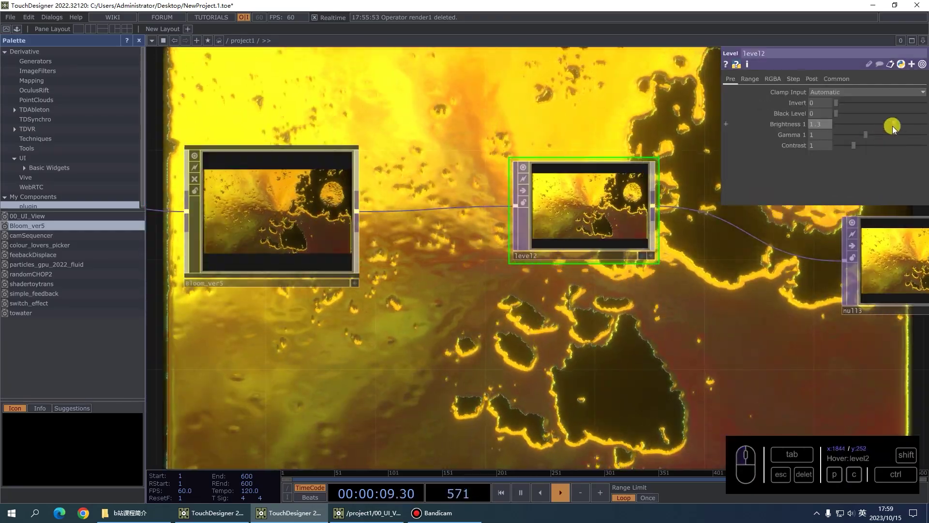
{"action": "mouse_move", "coordinate": [893, 126]}
{"action": "left_mouse_down"}
{"action": "mouse_move", "coordinate": [884, 123]}
{"action": "mouse_move", "coordinate": [892, 123]}
{"action": "left_mouse_up"}
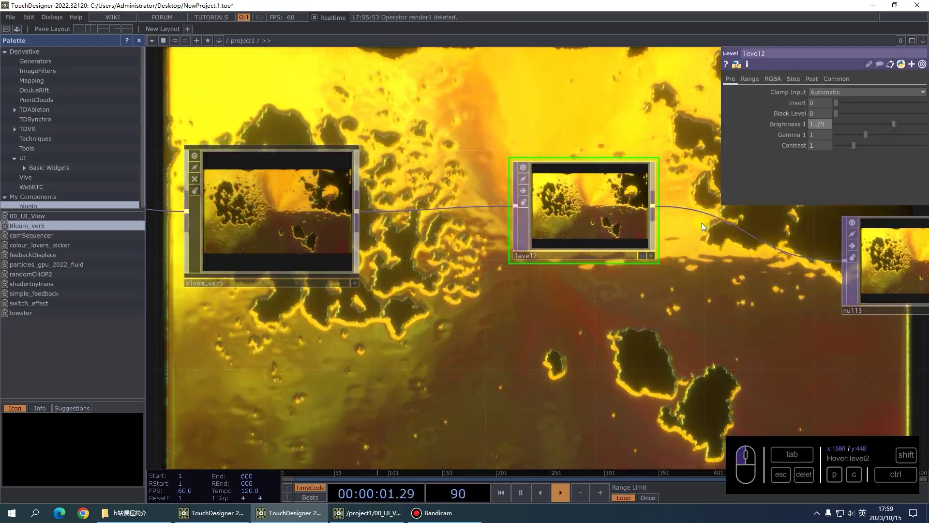
Step: Line up the Null TOP with the second Level TOP at the end of the row
{"action": "left_click_drag", "start_coordinate": [419, 450], "coordinate": [592, 284]}
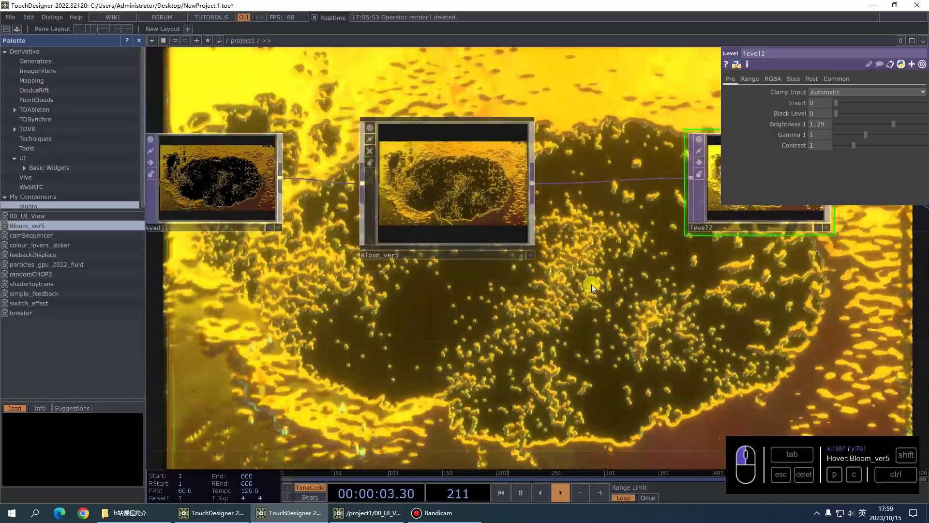
{"action": "scroll", "coordinate": [580, 265], "scroll_direction": "down", "scroll_amount": 3}
{"action": "left_click_drag", "start_coordinate": [513, 388], "coordinate": [268, 309]}
{"action": "left_click_drag", "start_coordinate": [244, 129], "coordinate": [411, 165]}
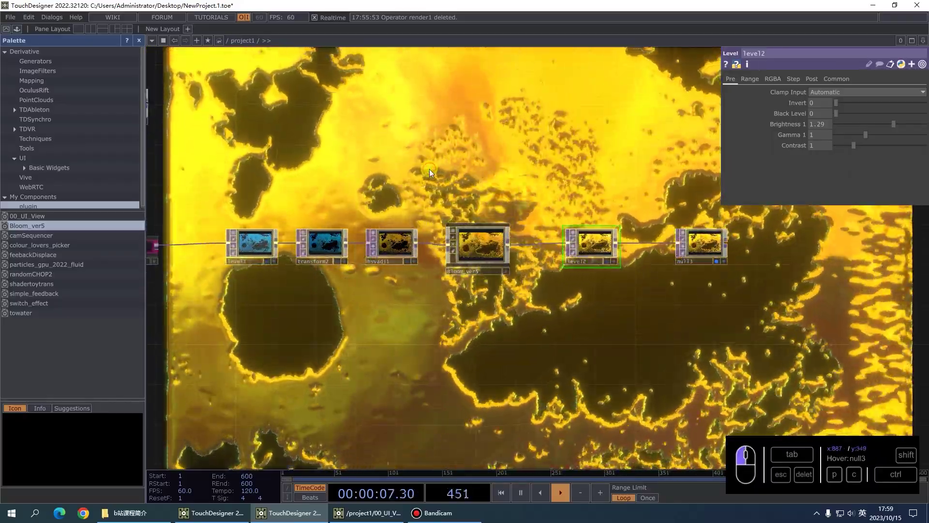